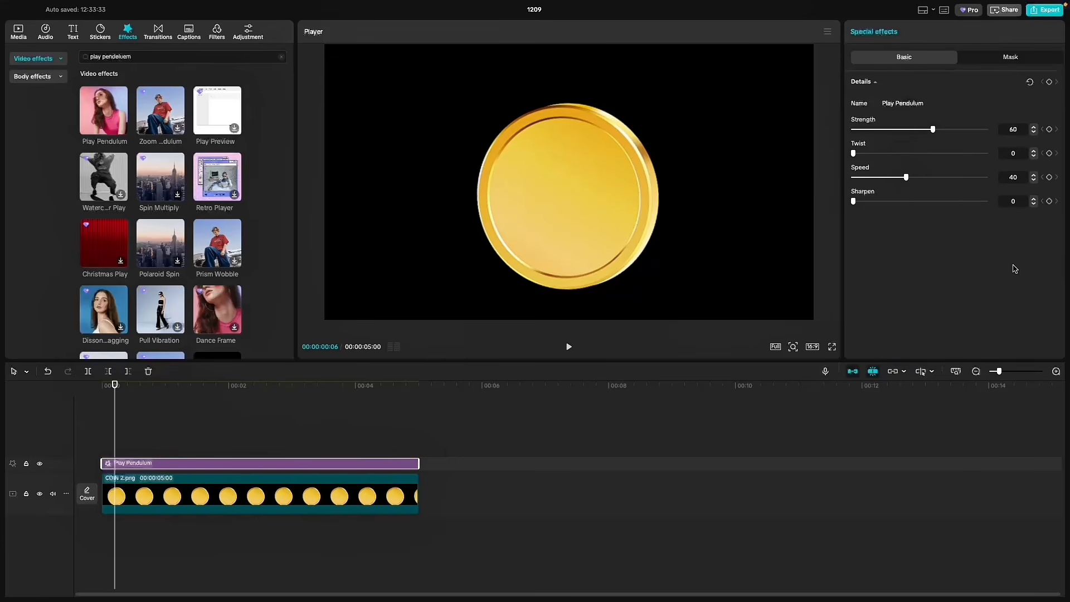
- Play back the coin clip to check the motion of the Play Pendulum effect
{"action": "key", "text": "space"}
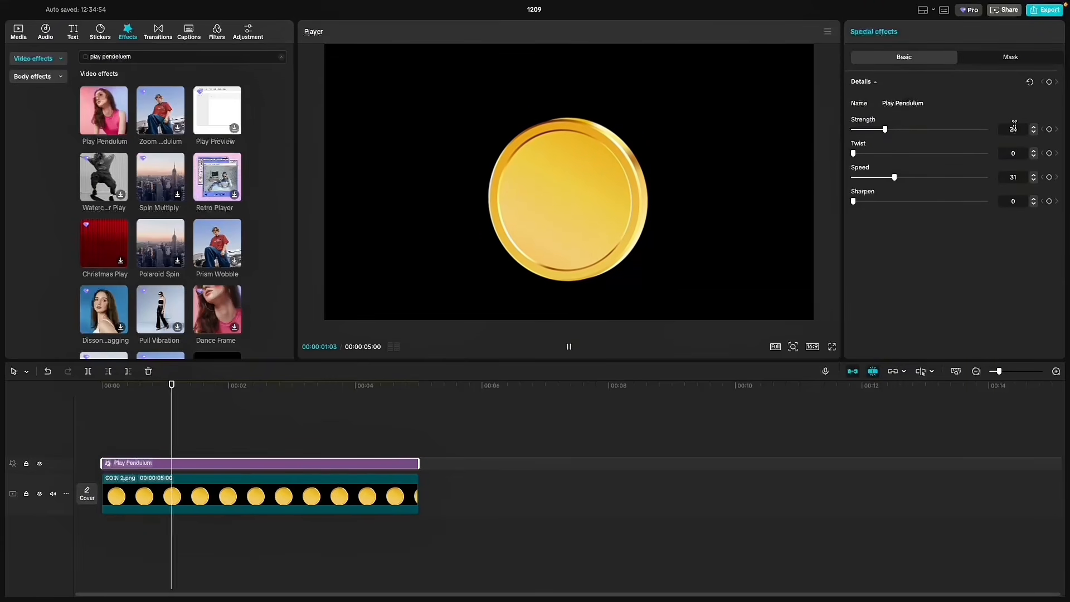
{"action": "key", "text": "space"}
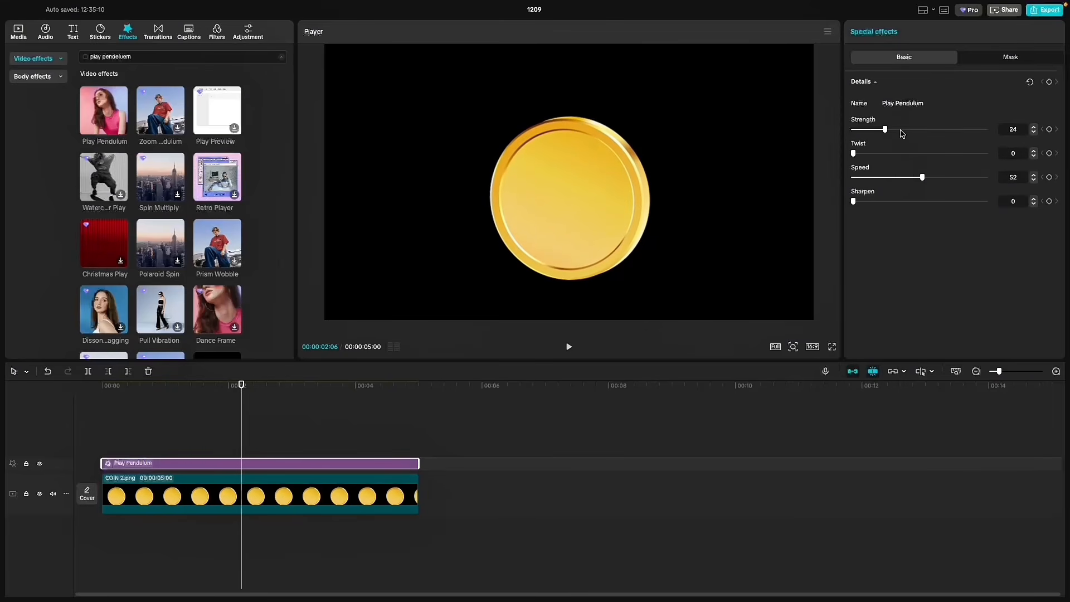
{"action": "left_click", "coordinate": [94, 430]}
{"action": "key", "text": "space"}
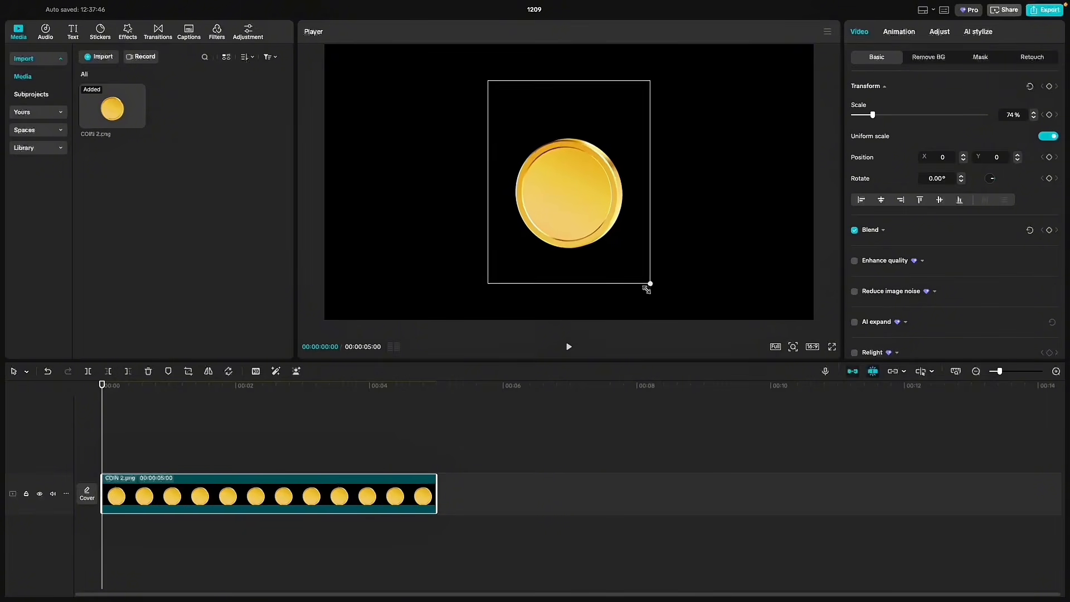
- Scale the coin to 66% and keyframe its transform from Y 0 at the start to Y -295 at 00:00:00:10
{"action": "left_click_drag", "start_coordinate": [647, 288], "coordinate": [639, 277]}
{"action": "left_click", "coordinate": [1050, 87]}
{"action": "left_click_drag", "start_coordinate": [102, 390], "coordinate": [125, 380]}
{"action": "left_click_drag", "start_coordinate": [619, 242], "coordinate": [617, 258]}
{"action": "key", "text": "Up"}
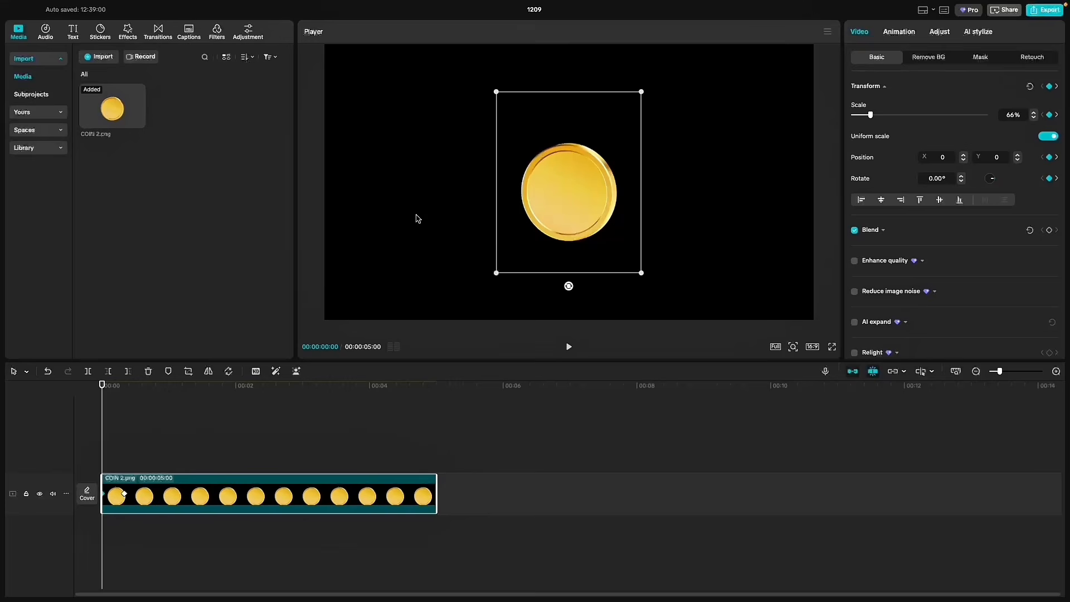
- Paste the coin's starting keyframe at 00:00:00:23 and play back the down-and-up movement
{"action": "left_click", "coordinate": [140, 385]}
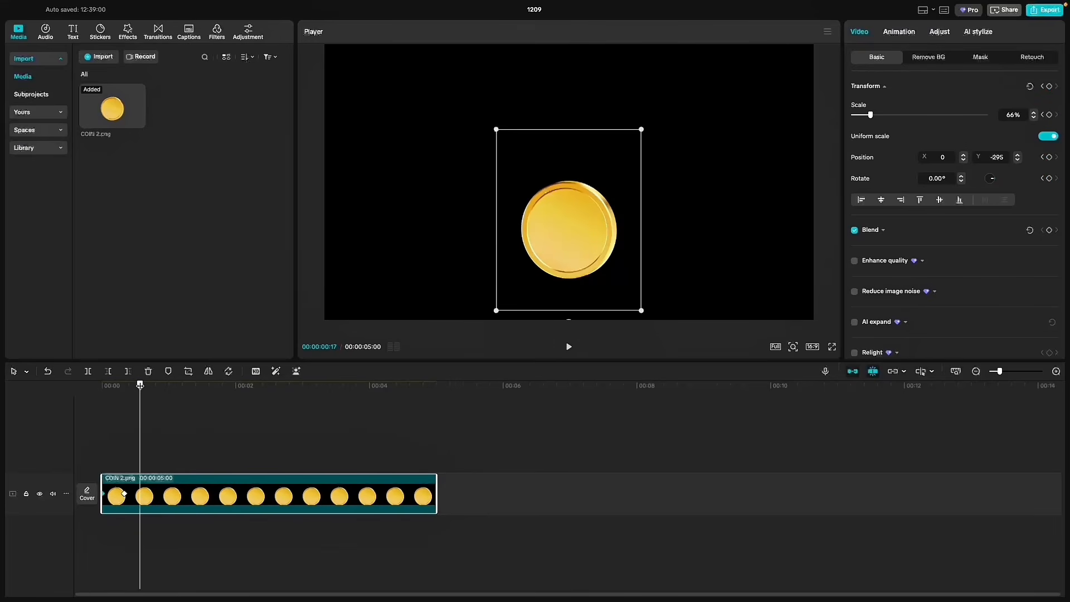
{"action": "left_click_drag", "start_coordinate": [144, 382], "coordinate": [153, 380]}
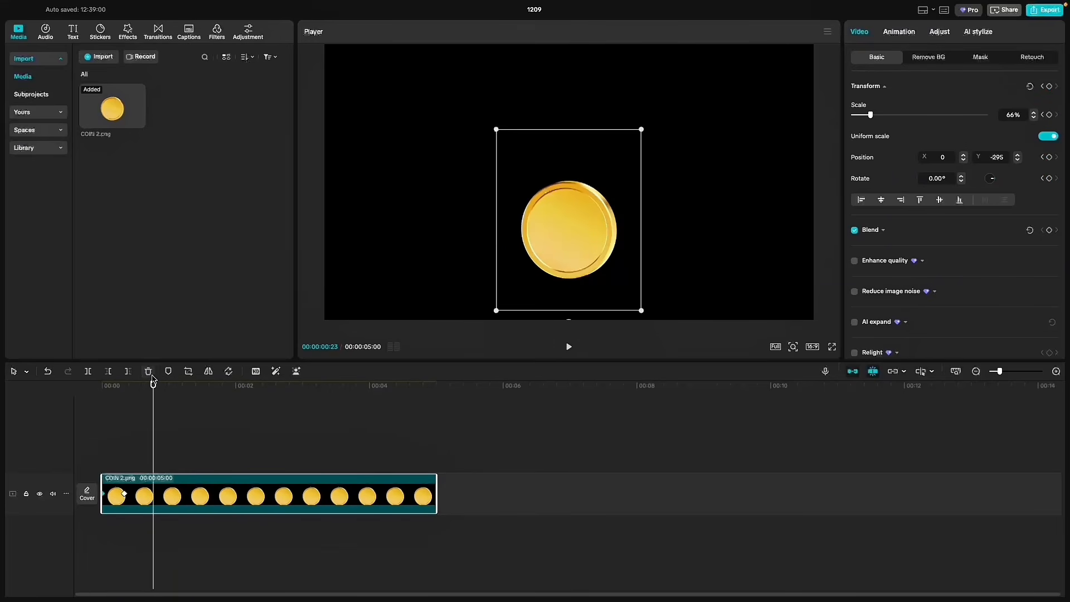
{"action": "key", "text": "super+v"}
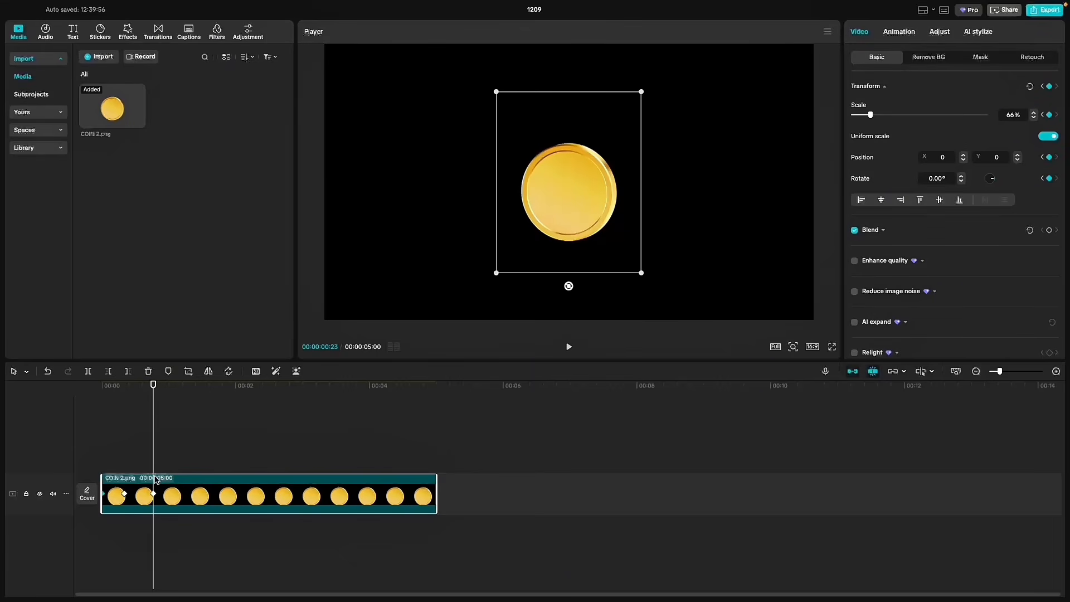
{"action": "left_click", "coordinate": [4, 439]}
{"action": "key", "text": "space"}
{"action": "key", "text": "space"}
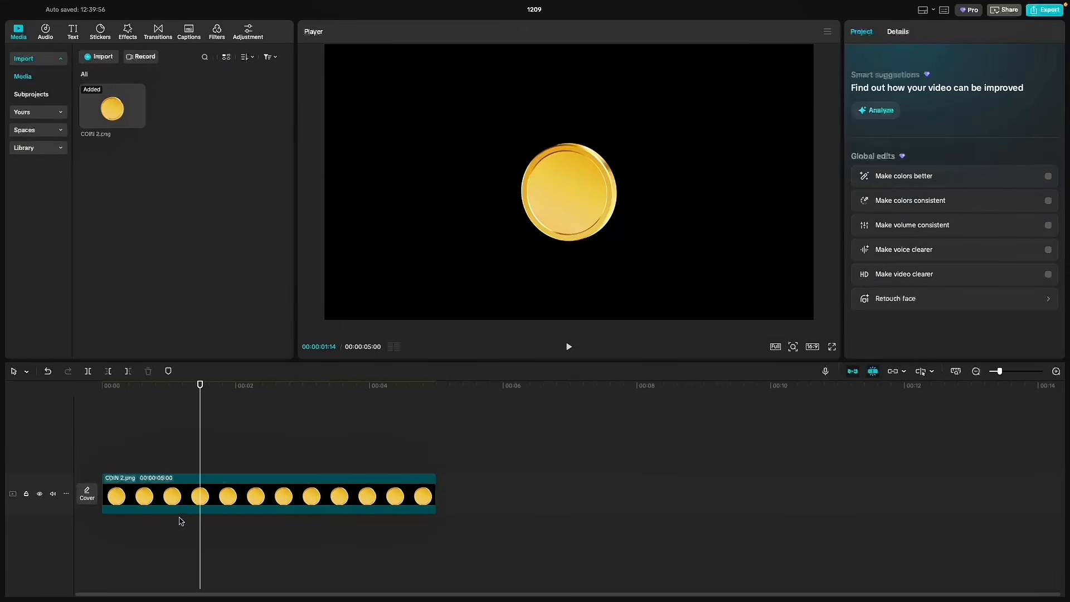
- Slow the coin's movement by shifting its second keyframe to 00:00:00:21 and its third to 00:00:01:11
{"action": "left_click", "coordinate": [128, 510]}
{"action": "left_click", "coordinate": [154, 494]}
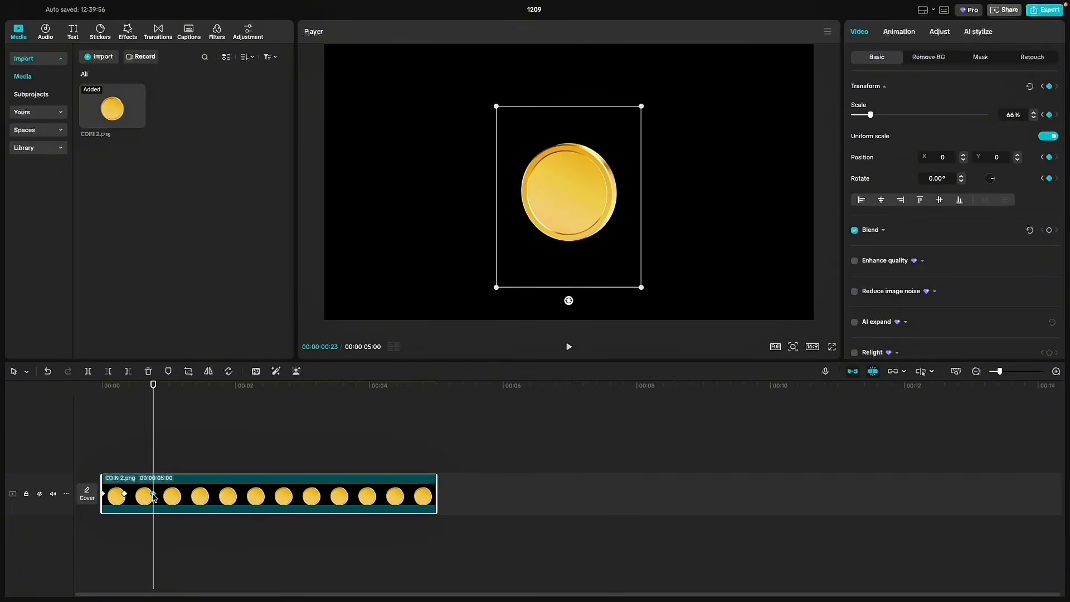
{"action": "left_click", "coordinate": [123, 495]}
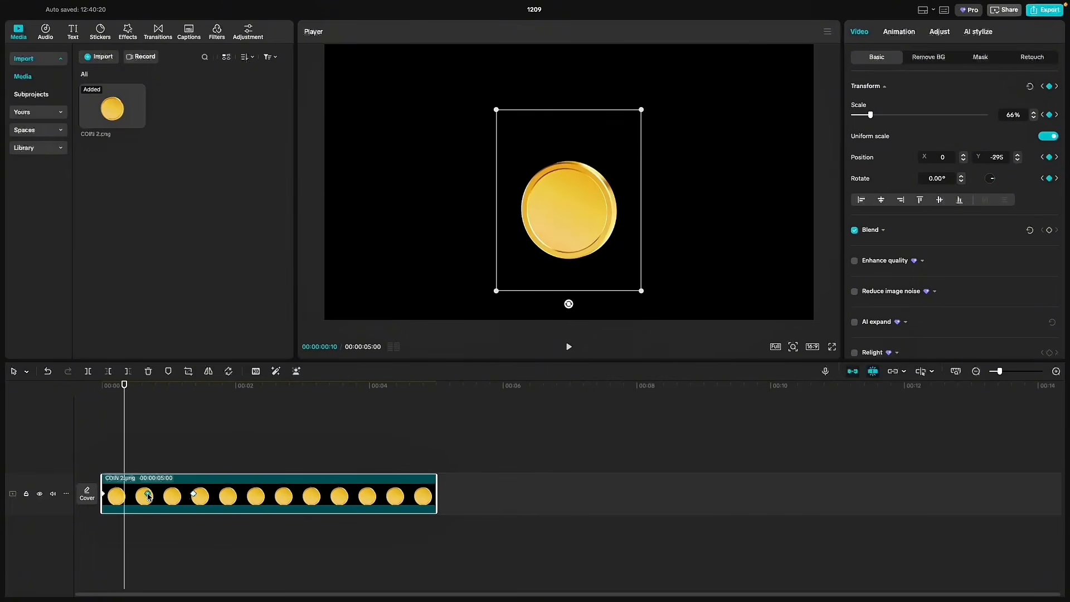
- Apply Ease out to the coin's second keyframe and Ease in to its third keyframe
{"action": "right_click", "coordinate": [149, 496]}
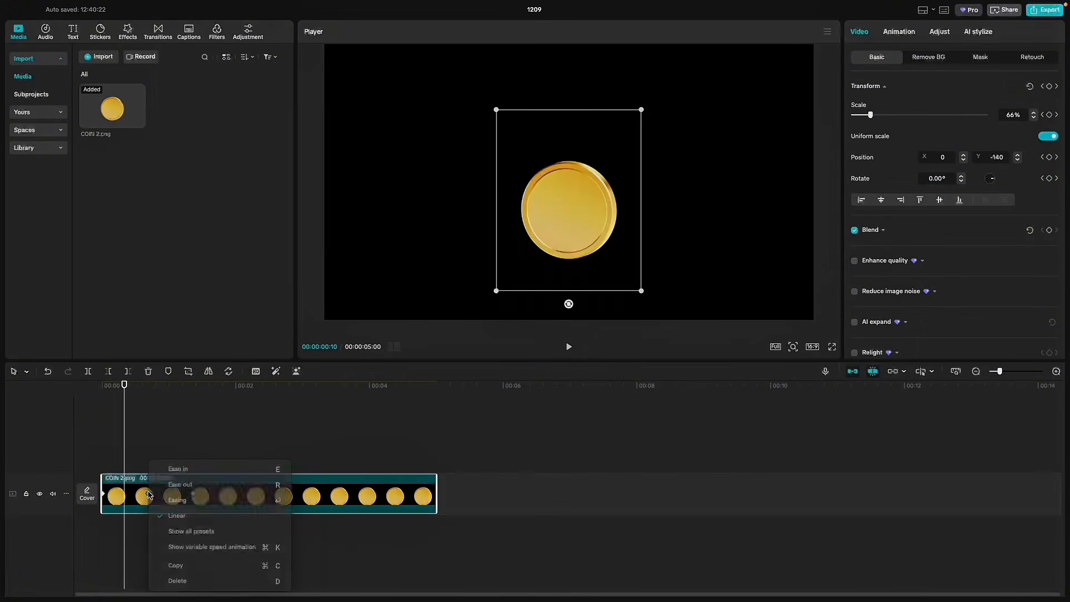
{"action": "left_click", "coordinate": [203, 485]}
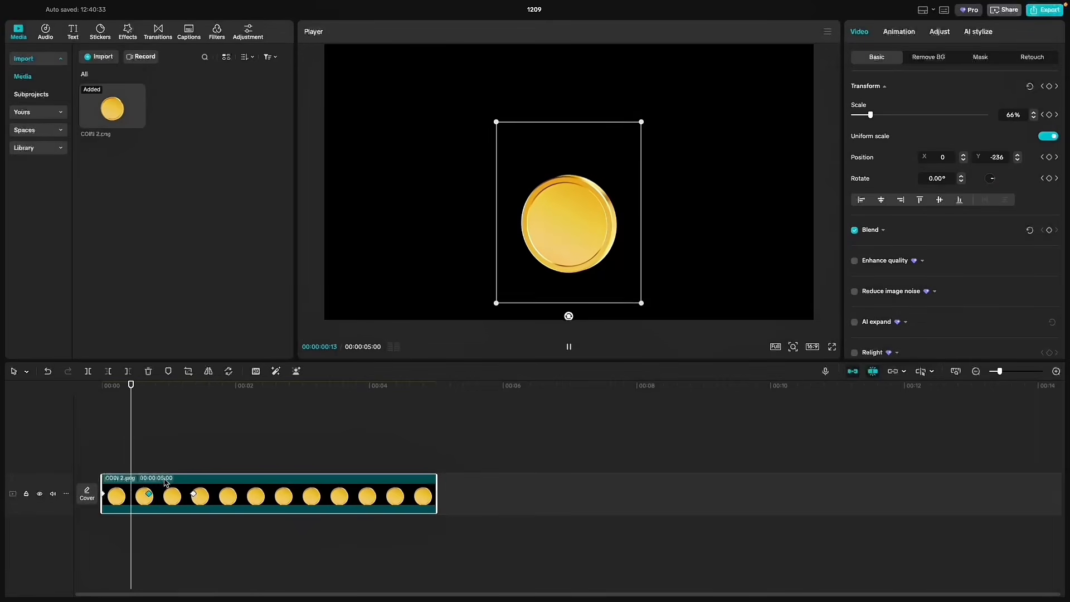
{"action": "right_click", "coordinate": [195, 495]}
{"action": "left_click", "coordinate": [249, 470]}
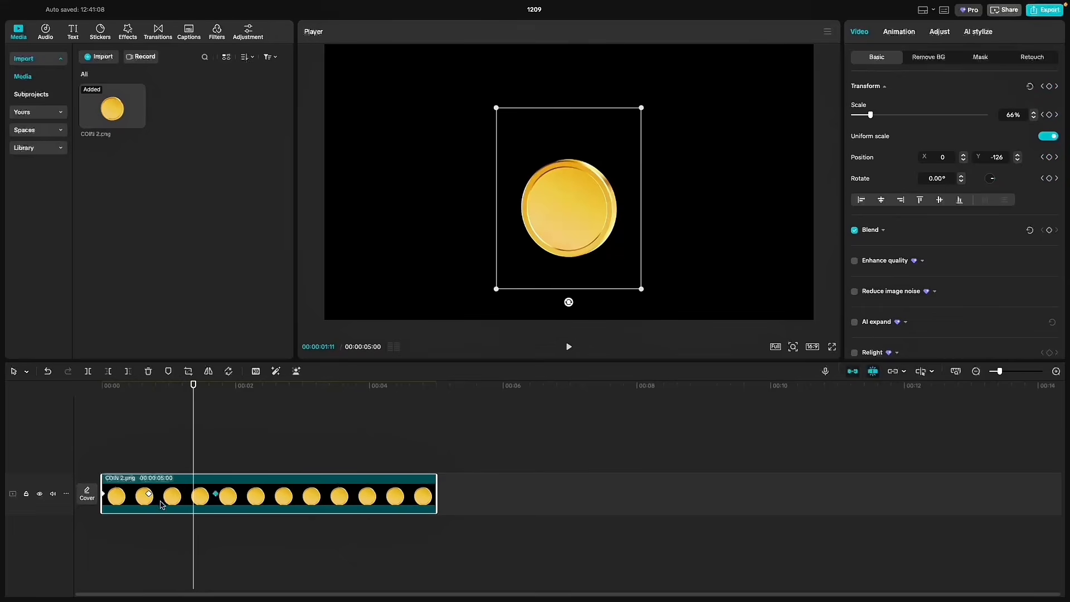
- Move the coin's second keyframe to 00:00:00:28 and paste a copy of it beyond the third keyframe
{"action": "left_click_drag", "start_coordinate": [148, 495], "coordinate": [165, 496]}
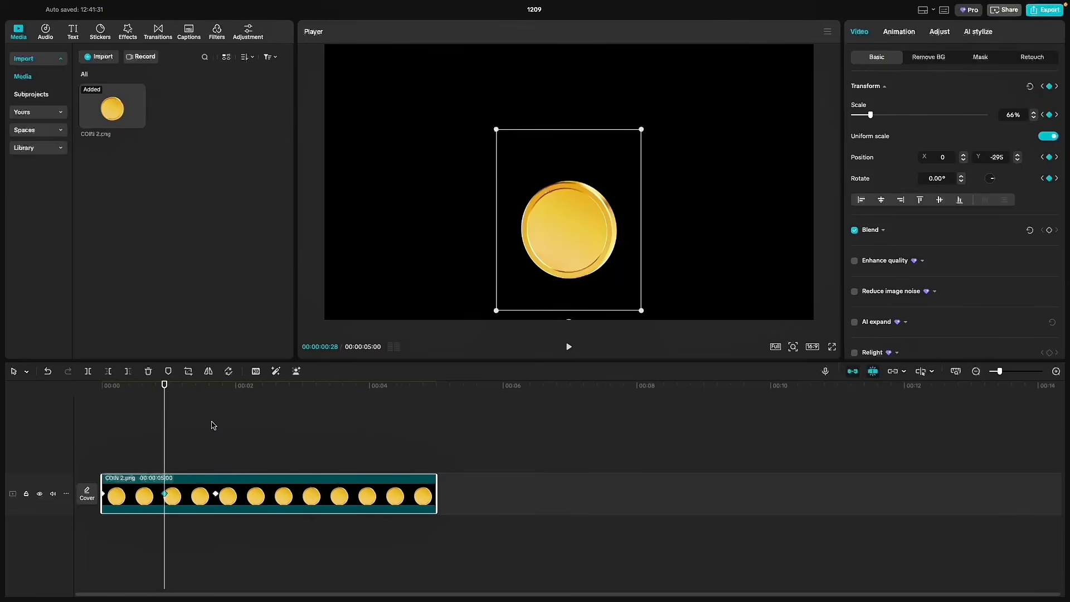
{"action": "left_click_drag", "start_coordinate": [278, 441], "coordinate": [300, 451]}
{"action": "key", "text": "super+v"}
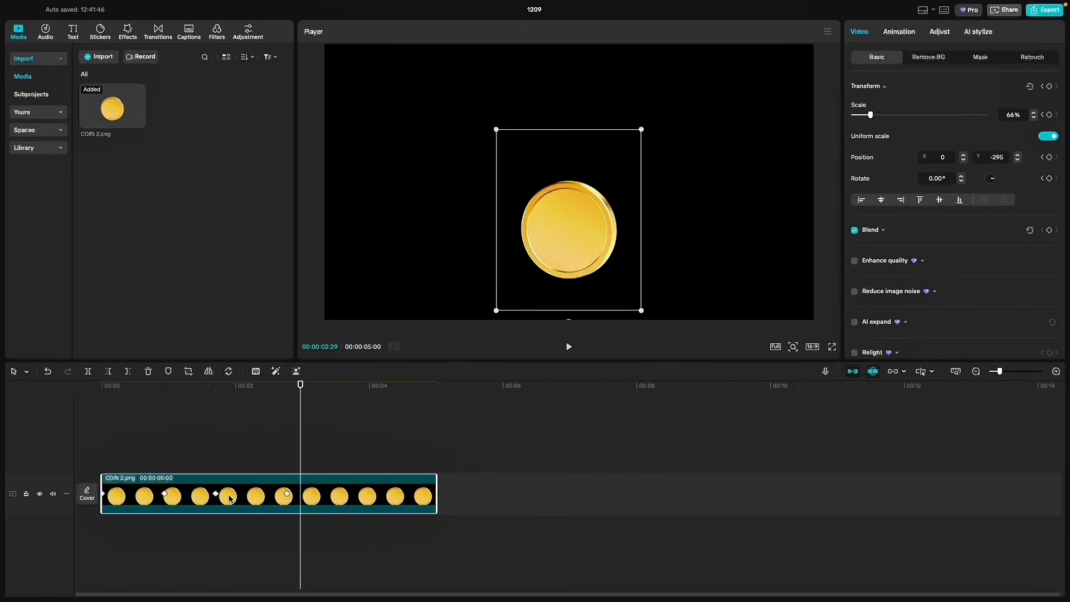
- Play the coin animation from the start to check the eased floating motion
{"action": "left_click", "coordinate": [198, 436]}
{"action": "left_click_drag", "start_coordinate": [188, 388], "coordinate": [36, 399]}
{"action": "key", "text": "space"}
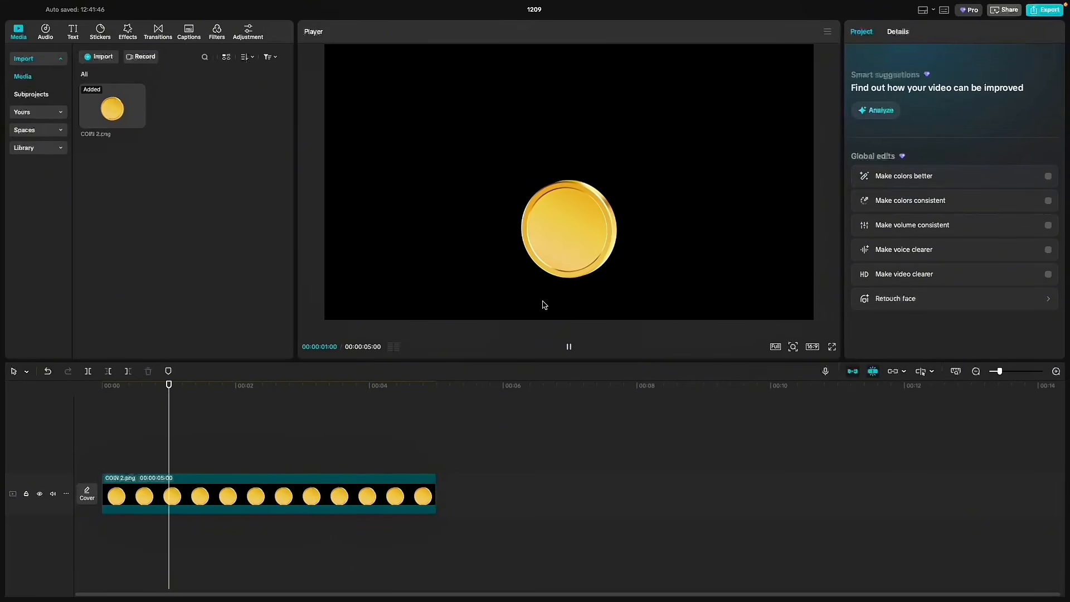
{"action": "left_click_drag", "start_coordinate": [312, 391], "coordinate": [1, 403]}
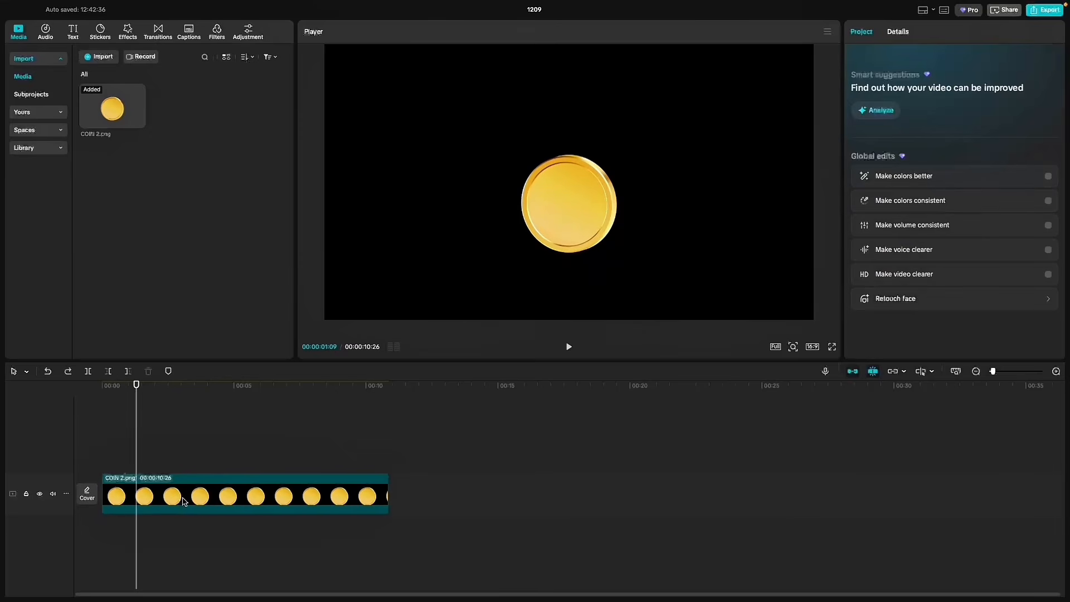
- Copy the coin's last two keyframes, paste them repeatedly along the rest of the clip, and play back the loop
{"action": "left_click", "coordinate": [144, 497]}
{"action": "left_click", "coordinate": [175, 493]}
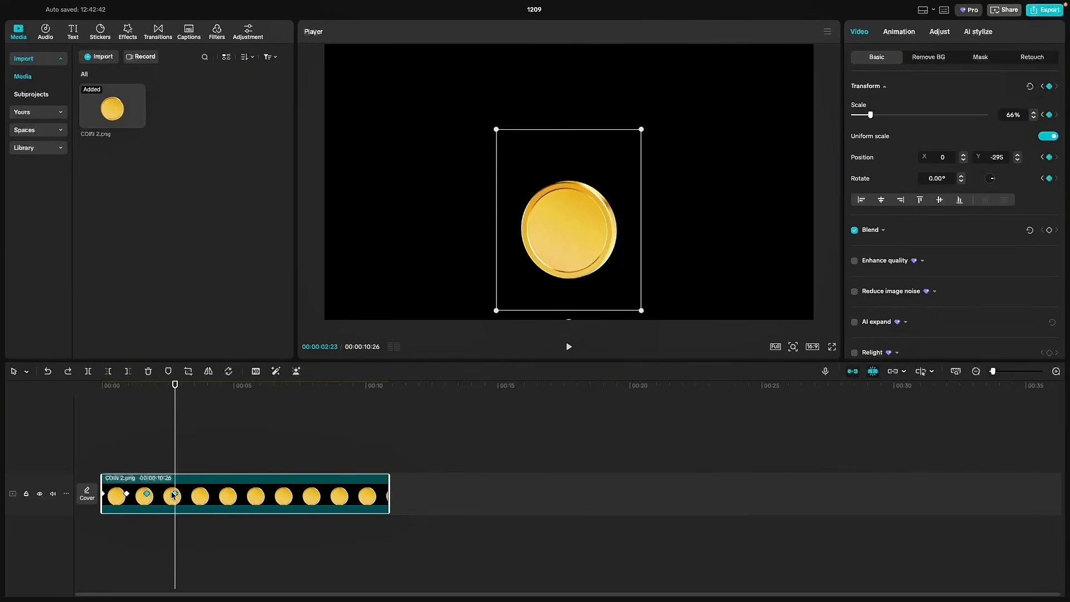
{"action": "left_click", "coordinate": [201, 395]}
{"action": "key", "text": "super+v"}
{"action": "left_click_drag", "start_coordinate": [202, 397], "coordinate": [313, 413]}
{"action": "key", "text": "super+v"}
{"action": "key", "text": "super+v"}
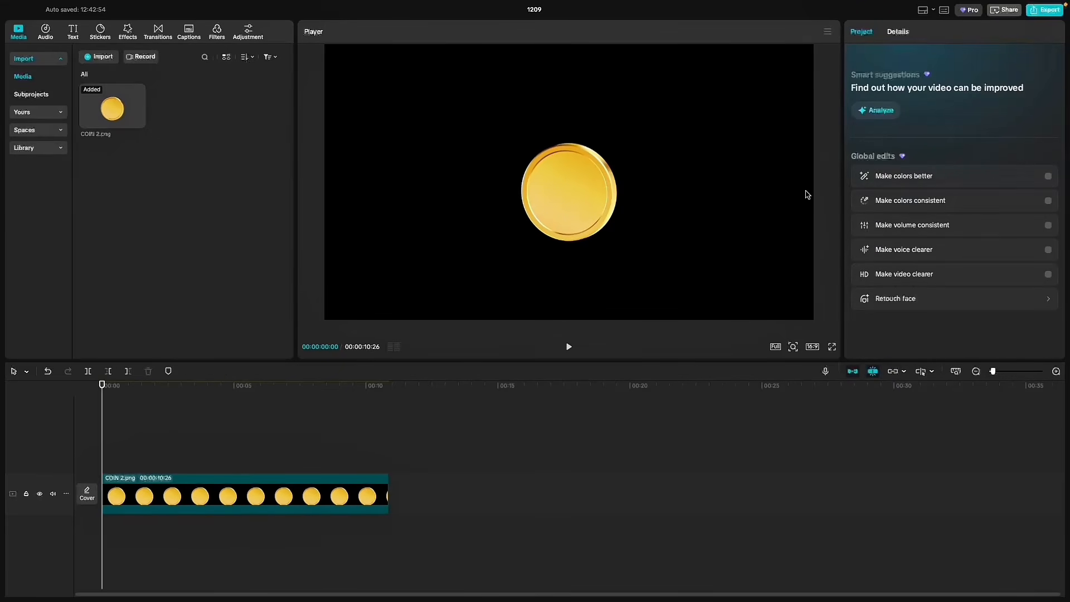
{"action": "key", "text": "space"}
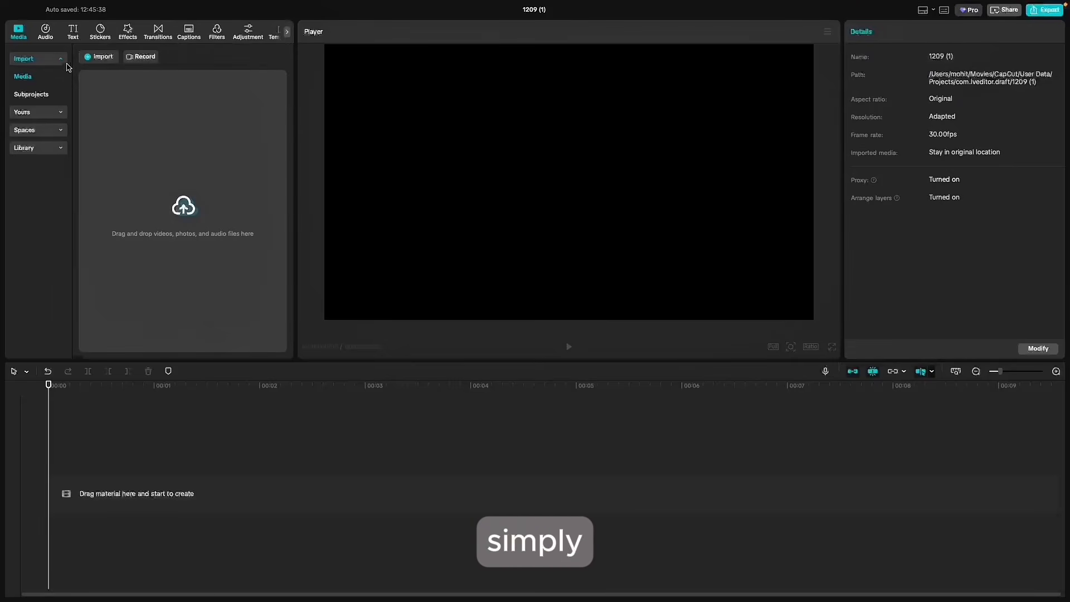
- Add a default text clip to the timeline and change its text to "Anmoltype"
{"action": "left_click", "coordinate": [73, 32]}
{"action": "left_click_drag", "start_coordinate": [92, 76], "coordinate": [153, 461]}
{"action": "left_click", "coordinate": [925, 87]}
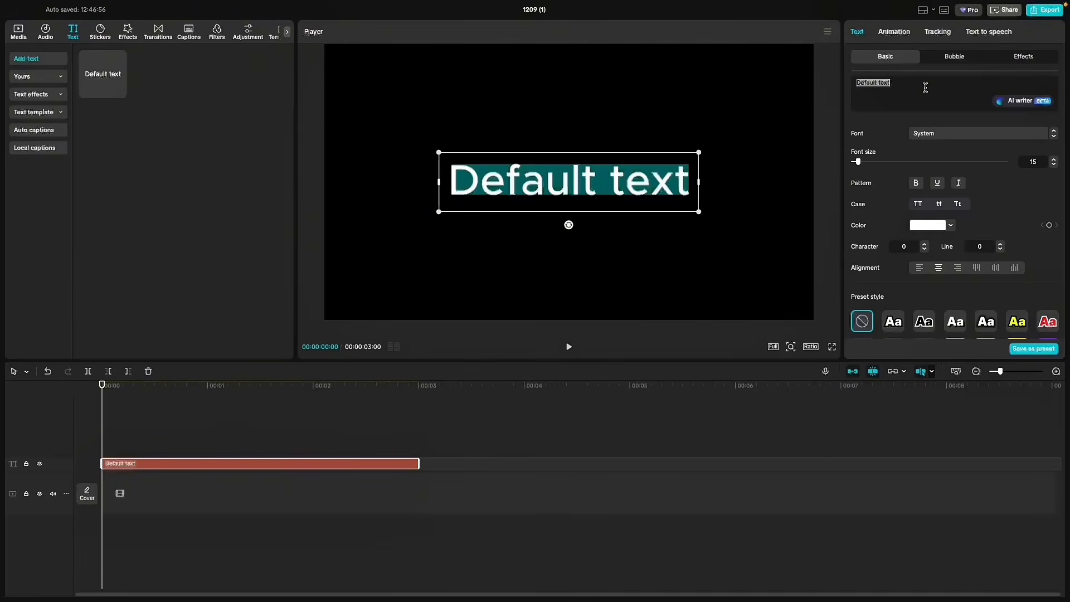
{"action": "type", "text": "Anmoltype"}
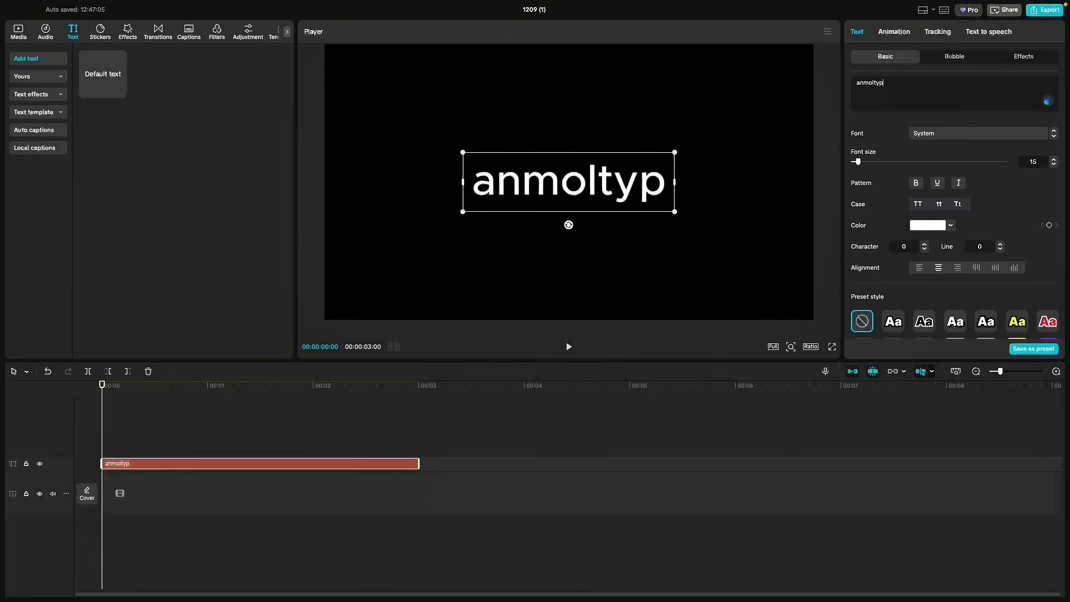
- Set the text's font to Provicali and apply the Slide Up in-animation
{"action": "left_click", "coordinate": [998, 134]}
{"action": "left_click", "coordinate": [977, 201]}
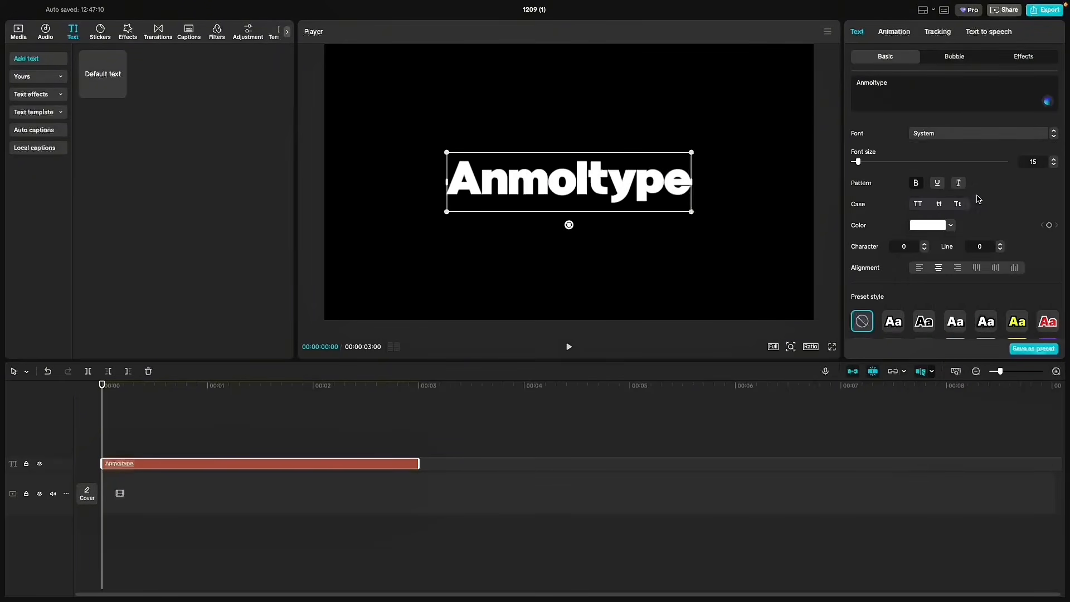
{"action": "left_click", "coordinate": [895, 32]}
{"action": "left_click", "coordinate": [955, 268]}
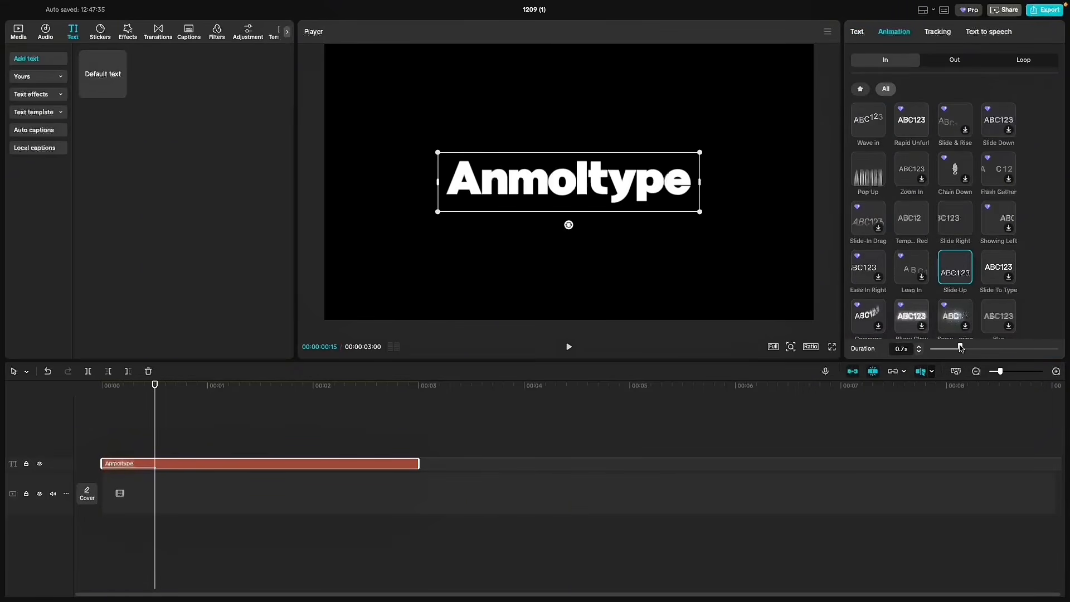
- Duplicate the Anmoltype text clip onto the track above and colour the copy golden yellow
{"action": "left_click", "coordinate": [271, 466]}
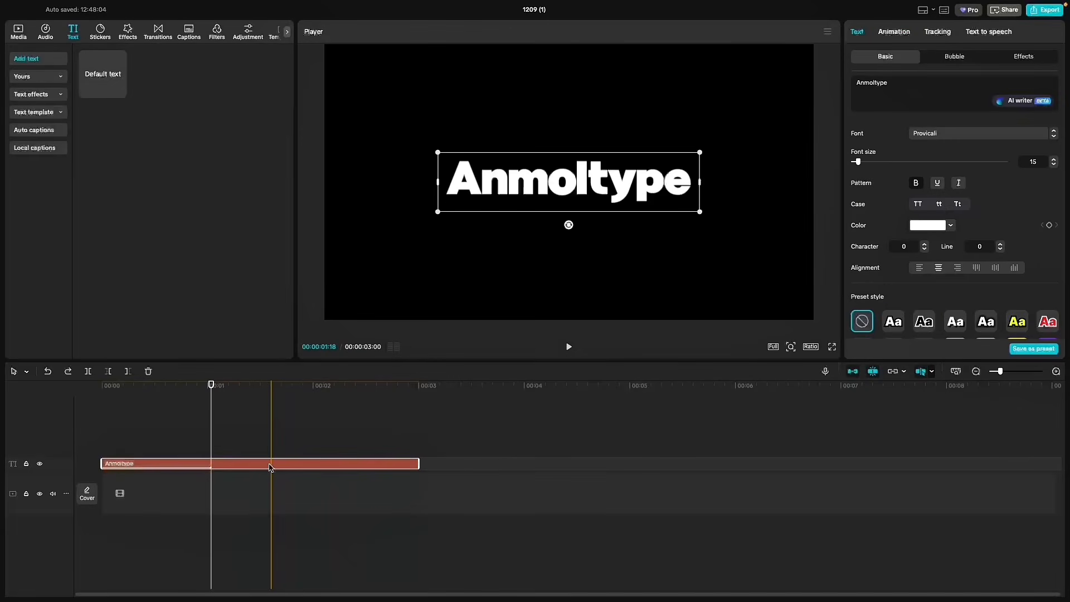
{"action": "left_click_drag", "start_coordinate": [271, 466], "coordinate": [279, 408]}
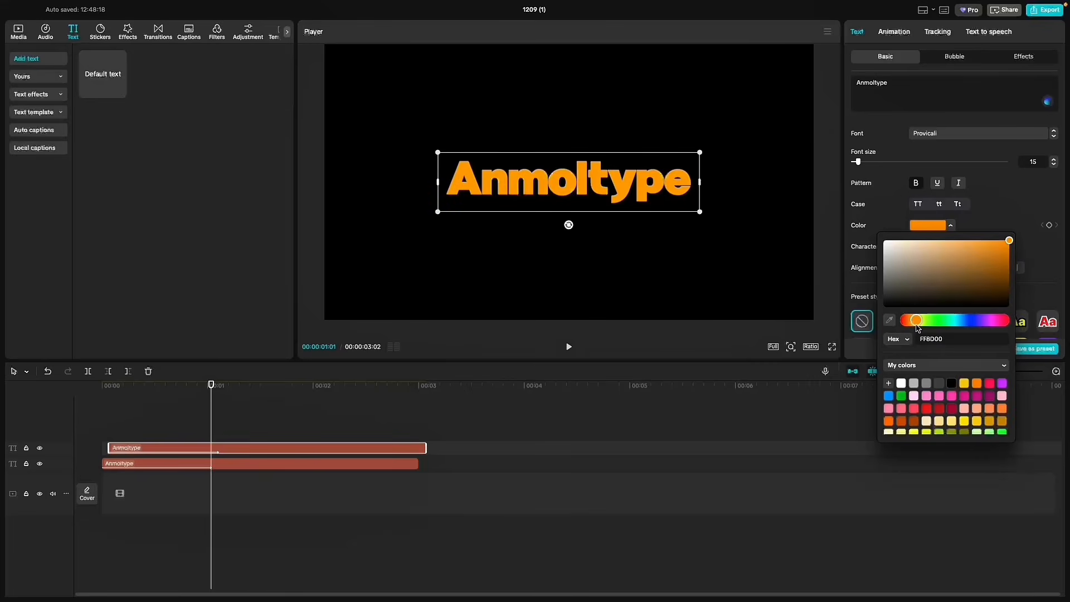
{"action": "left_click_drag", "start_coordinate": [917, 329], "coordinate": [926, 329]}
- Convert the yellow text clip into a compound clip and add a Split mask to it
{"action": "right_click", "coordinate": [214, 464]}
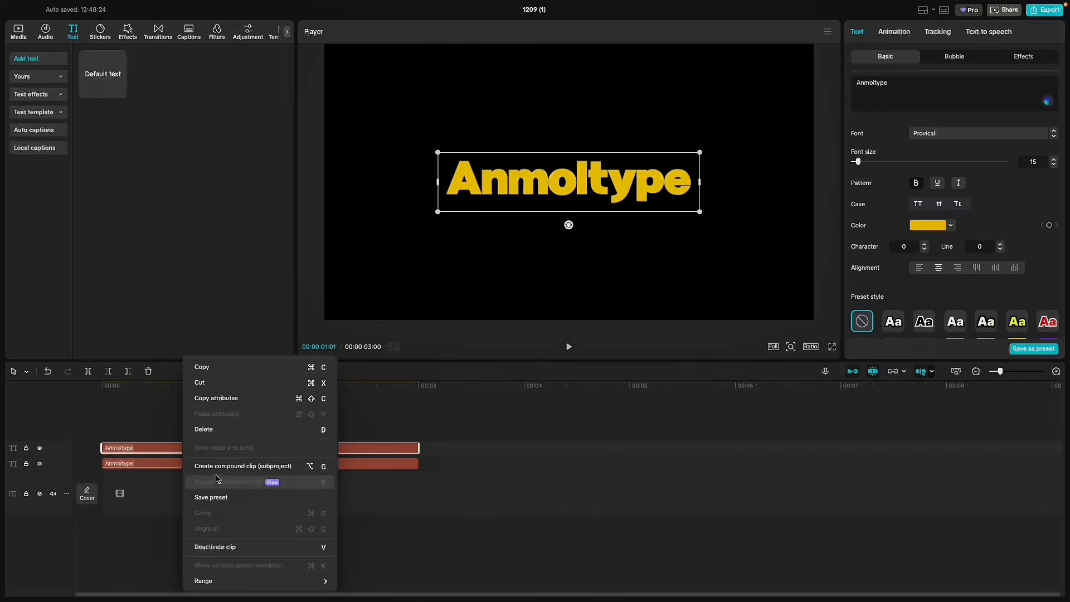
{"action": "left_click", "coordinate": [218, 466]}
{"action": "left_click", "coordinate": [891, 33]}
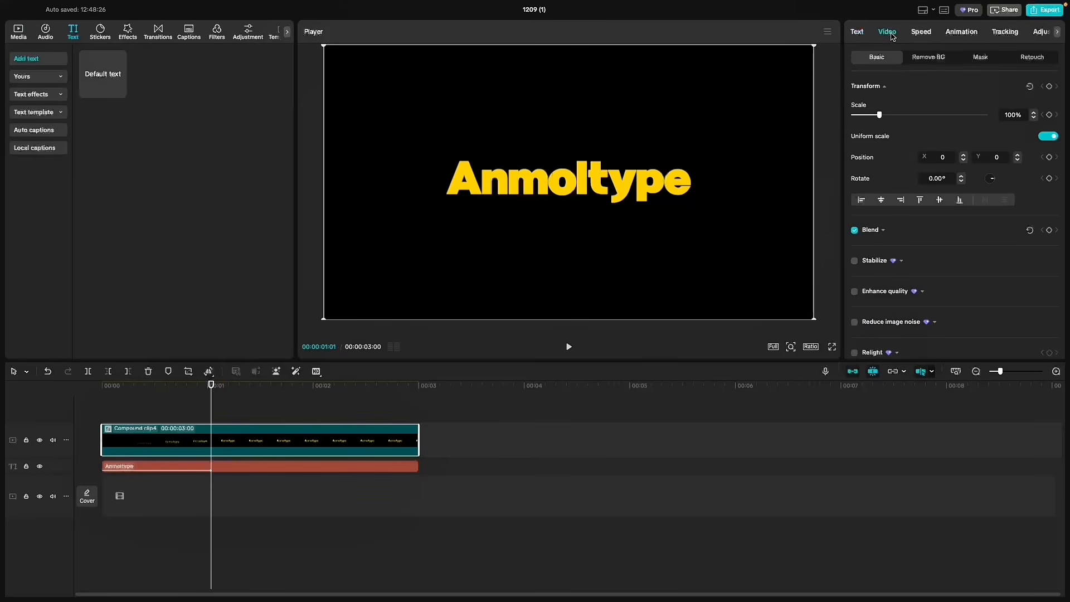
{"action": "left_click", "coordinate": [982, 58]}
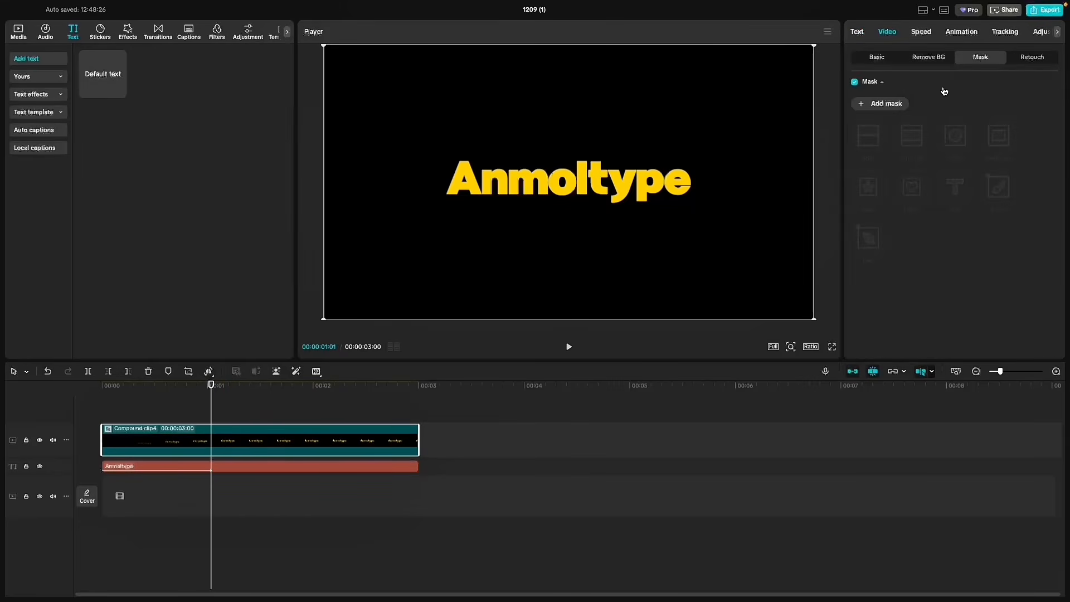
{"action": "left_click", "coordinate": [866, 107]}
{"action": "left_click", "coordinate": [868, 137]}
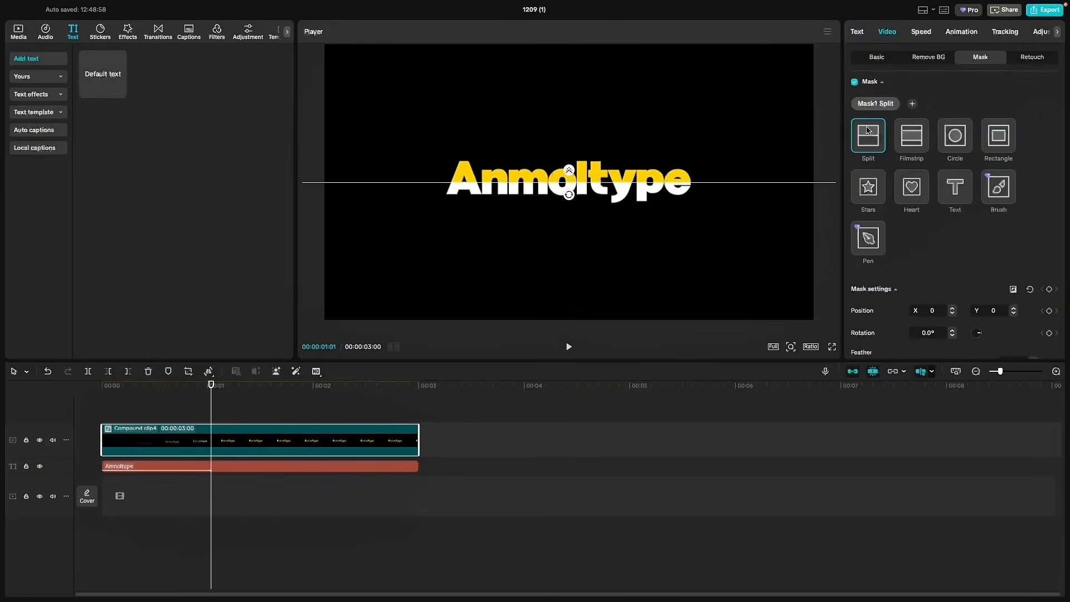
- Set the Split mask's feather to 66 and rotate the mask so the yellow fades to white across the word from its left end
{"action": "scroll", "coordinate": [892, 251], "scroll_direction": "down", "scroll_amount": 1}
{"action": "left_click_drag", "start_coordinate": [853, 334], "coordinate": [902, 335]}
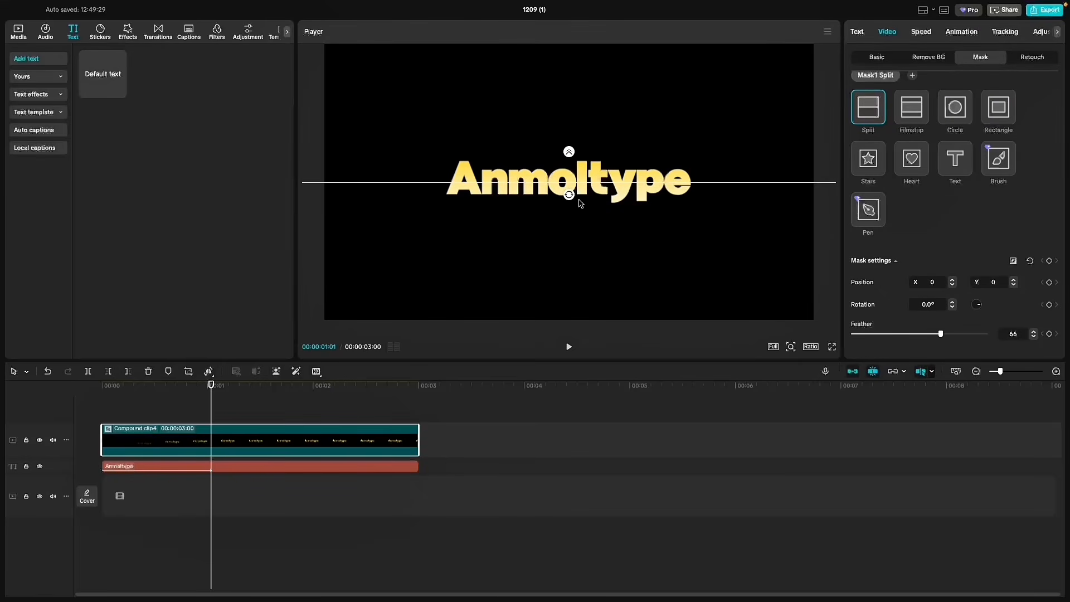
{"action": "left_click_drag", "start_coordinate": [571, 196], "coordinate": [586, 192]}
{"action": "left_click_drag", "start_coordinate": [543, 164], "coordinate": [534, 161]}
{"action": "left_click_drag", "start_coordinate": [544, 230], "coordinate": [502, 233]}
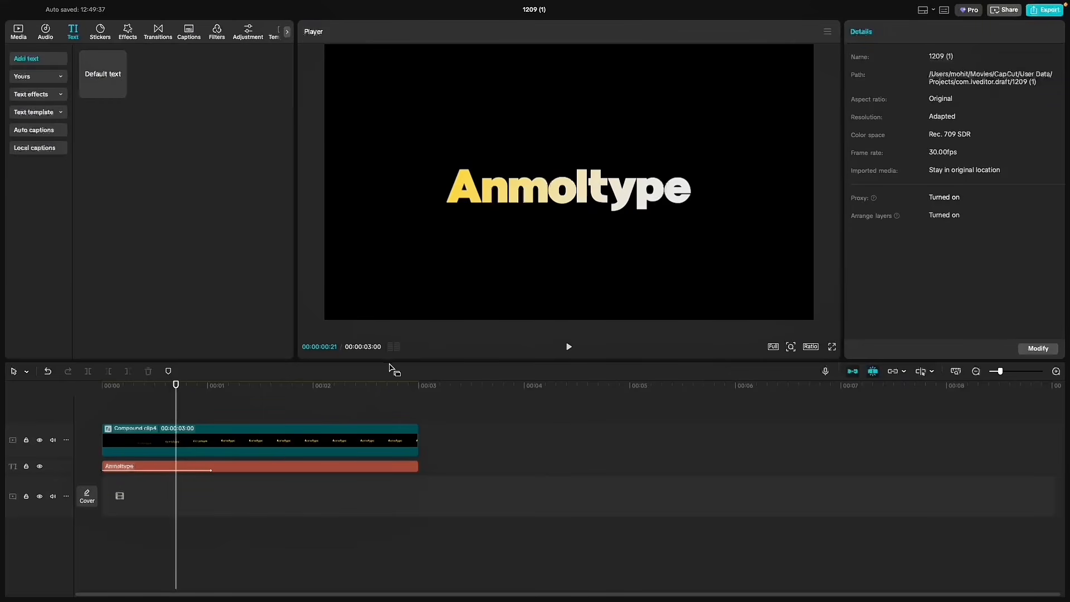
- Duplicate the masked compound clip onto the track above and recolour the text inside the copy to blue 0044FF
{"action": "key", "text": "super+z"}
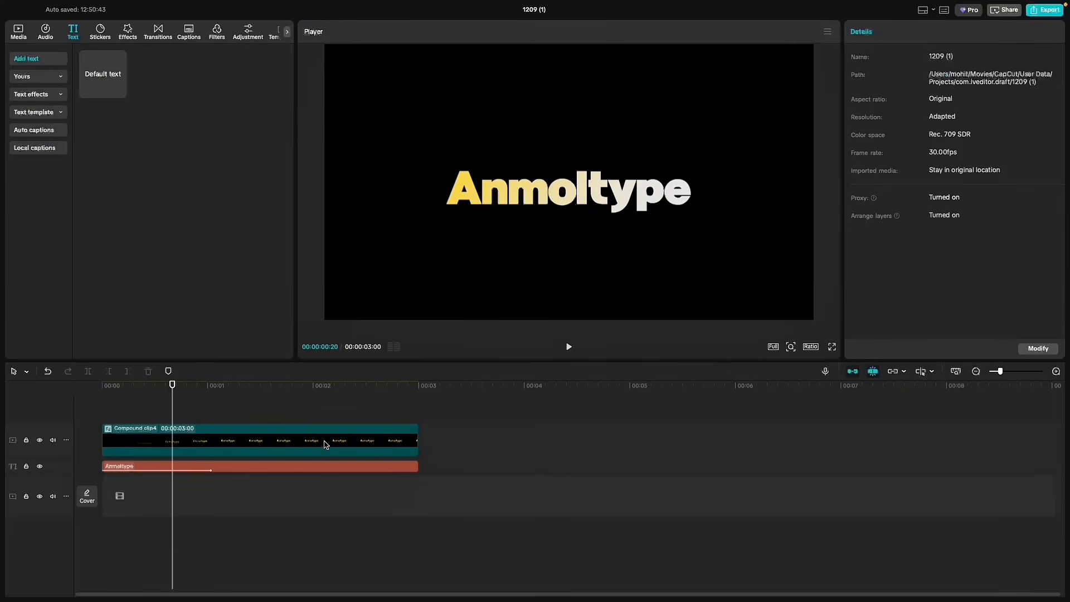
{"action": "left_click_drag", "start_coordinate": [285, 454], "coordinate": [282, 429]}
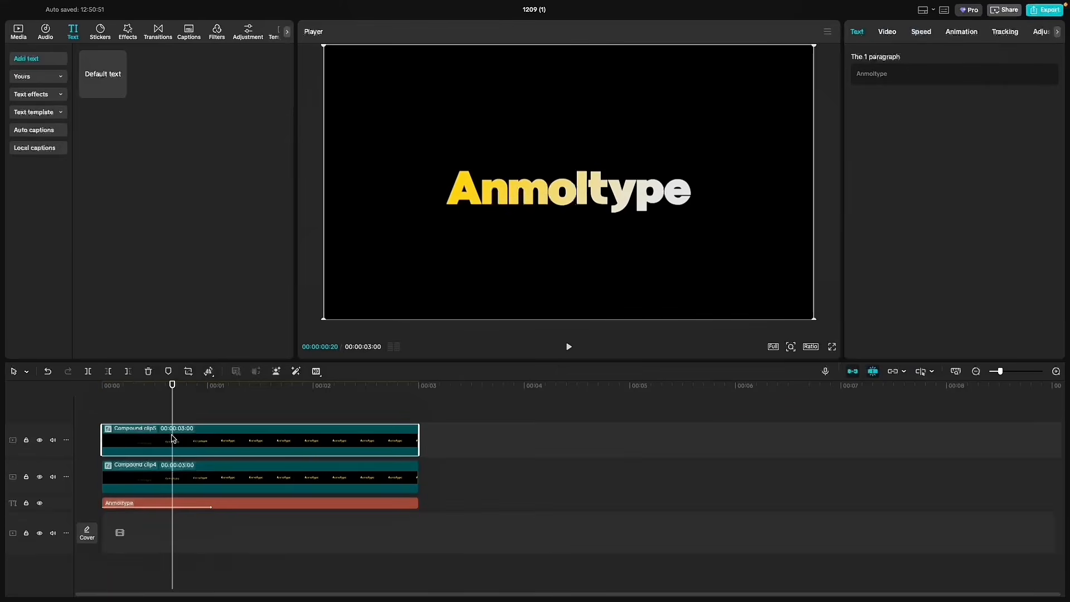
{"action": "double_click", "coordinate": [176, 459]}
{"action": "left_click", "coordinate": [279, 464]}
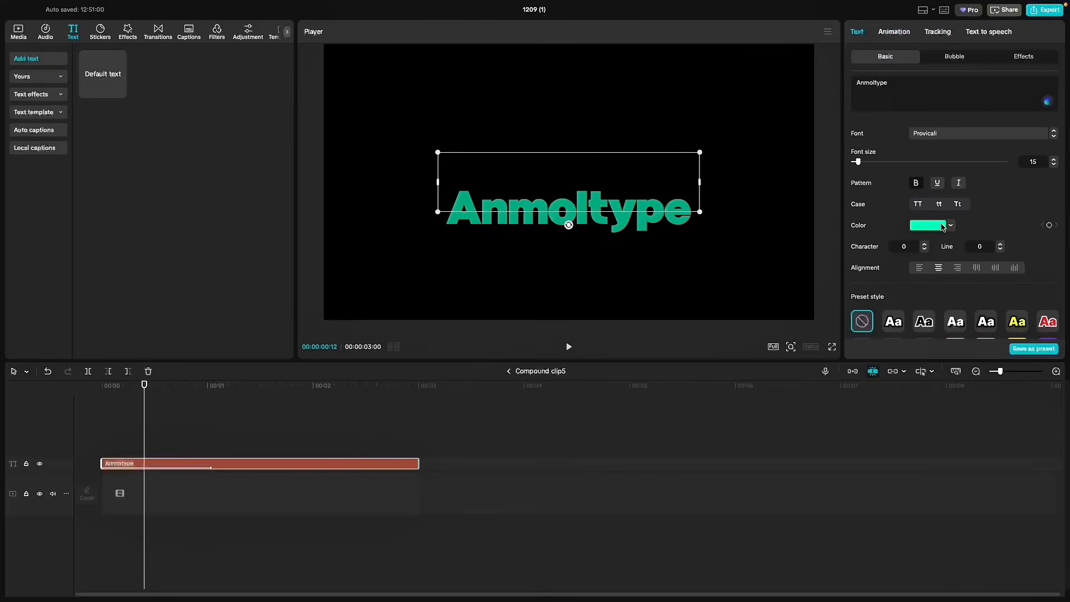
{"action": "left_click", "coordinate": [928, 225]}
{"action": "left_click", "coordinate": [974, 321]}
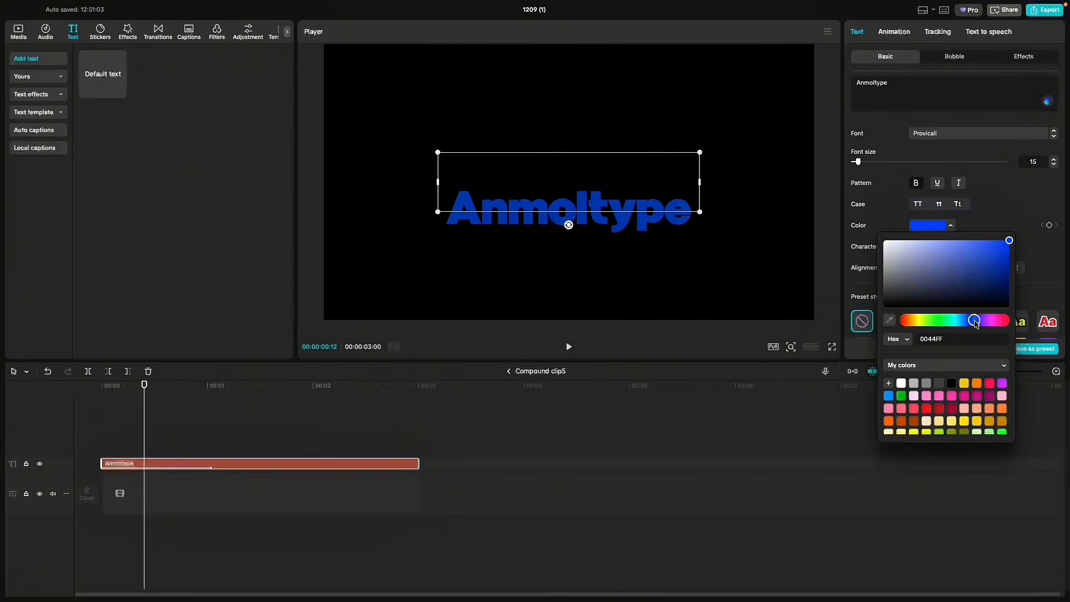
- Shift the text inside the compound clip to a deeper blue and return to the main timeline
{"action": "left_click_drag", "start_coordinate": [973, 321], "coordinate": [978, 326]}
{"action": "left_click", "coordinate": [511, 431]}
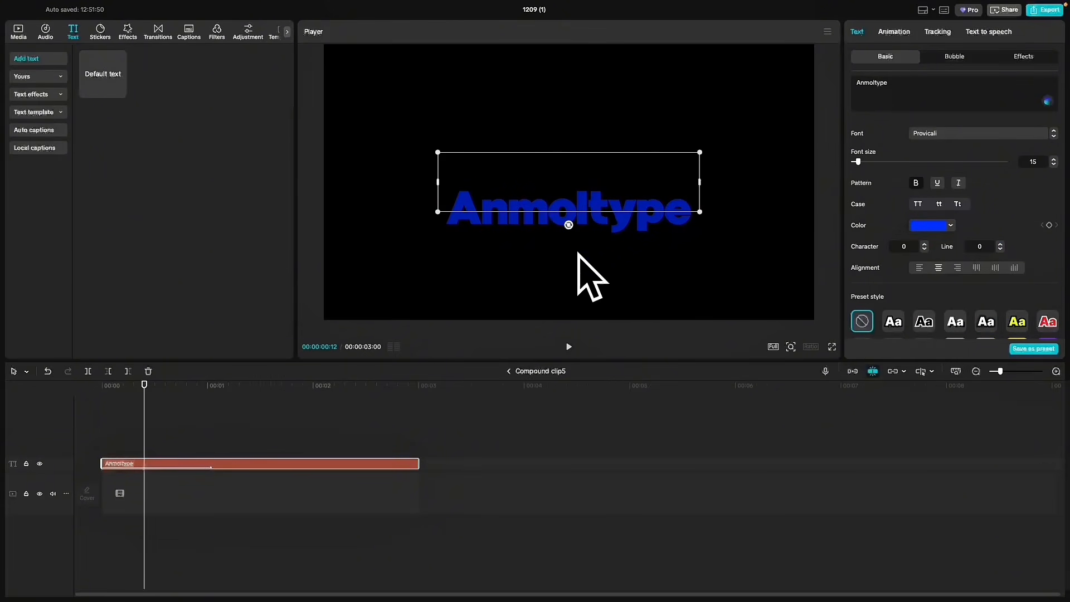
{"action": "left_click", "coordinate": [510, 372]}
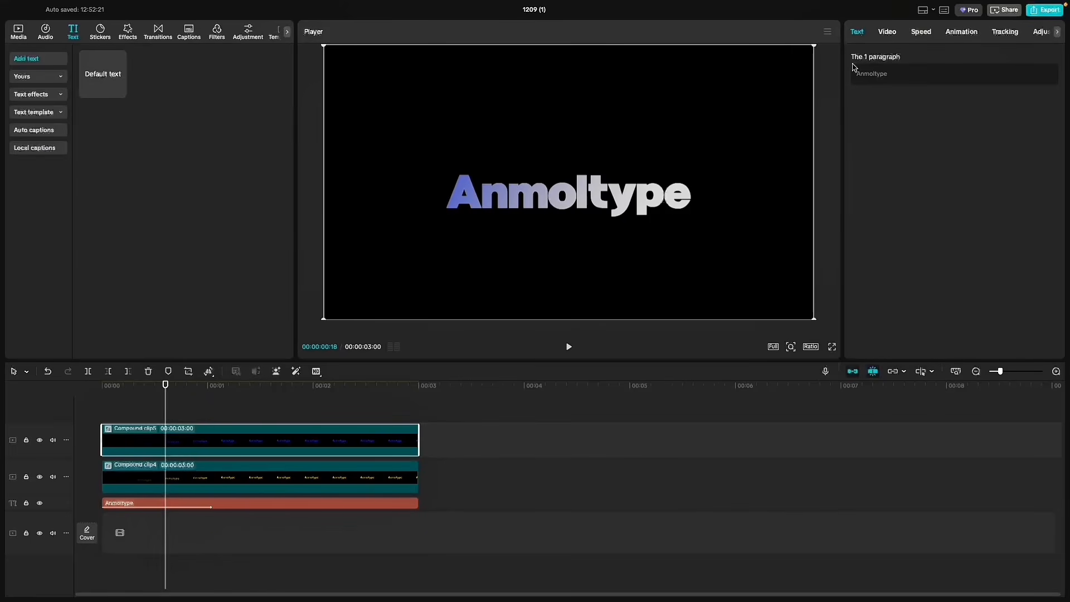
- Reverse the blue clip's Split mask, move its line toward the right end of the word, and play the animation
{"action": "left_click", "coordinate": [889, 31]}
{"action": "left_click", "coordinate": [980, 57]}
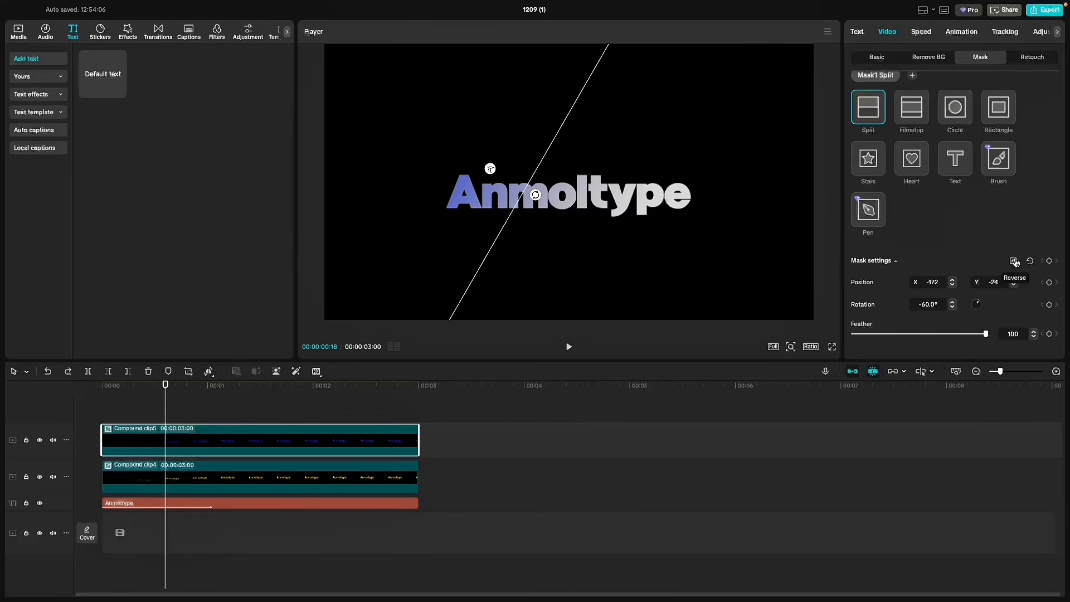
{"action": "left_click", "coordinate": [1014, 261]}
{"action": "left_click_drag", "start_coordinate": [530, 225], "coordinate": [646, 243]}
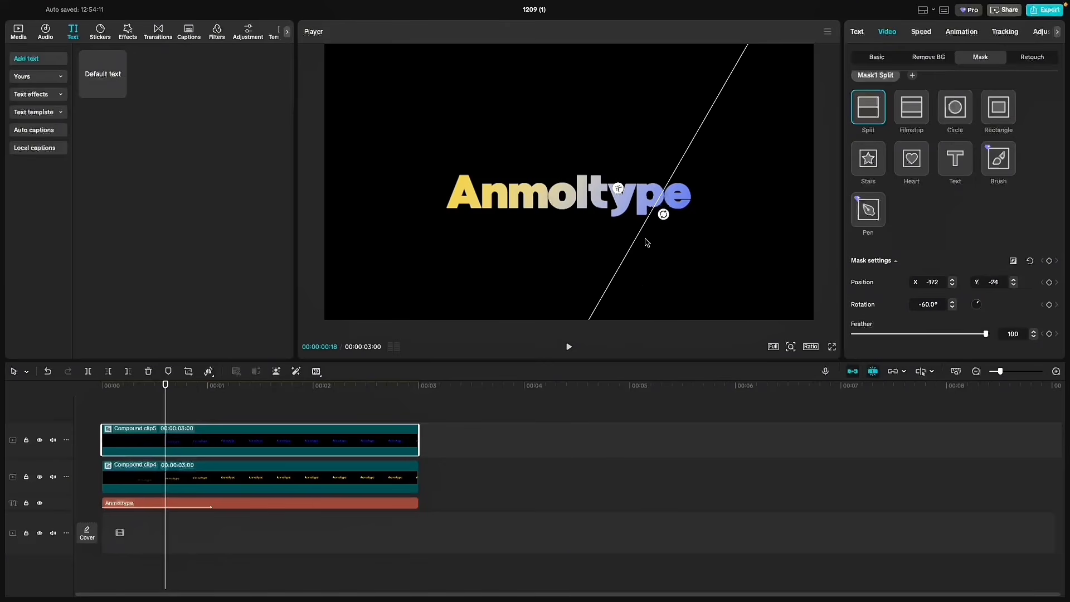
{"action": "key", "text": "space"}
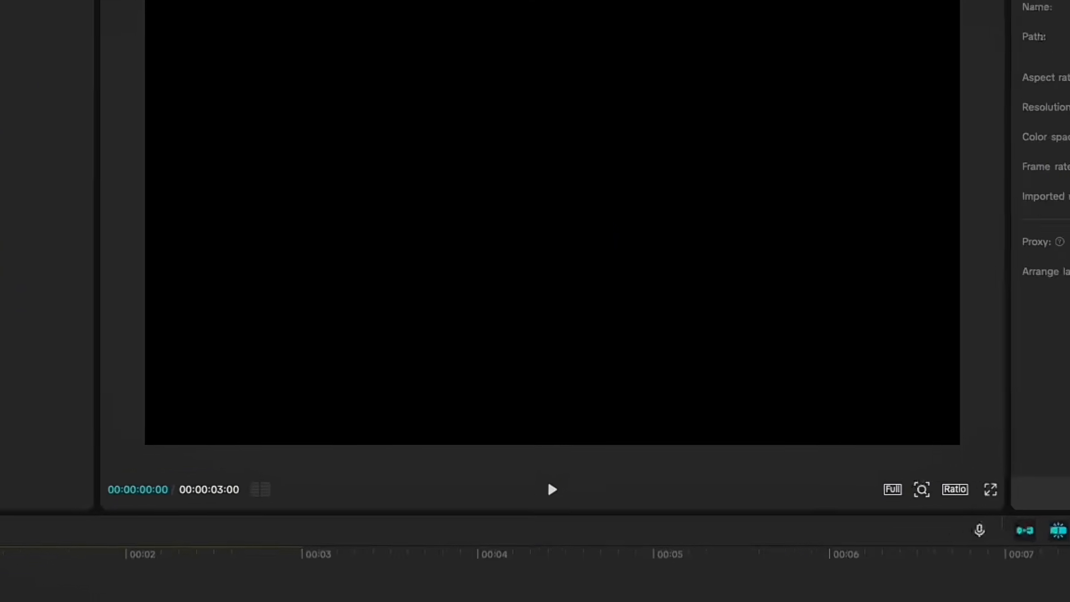
{"action": "left_click", "coordinate": [568, 346]}
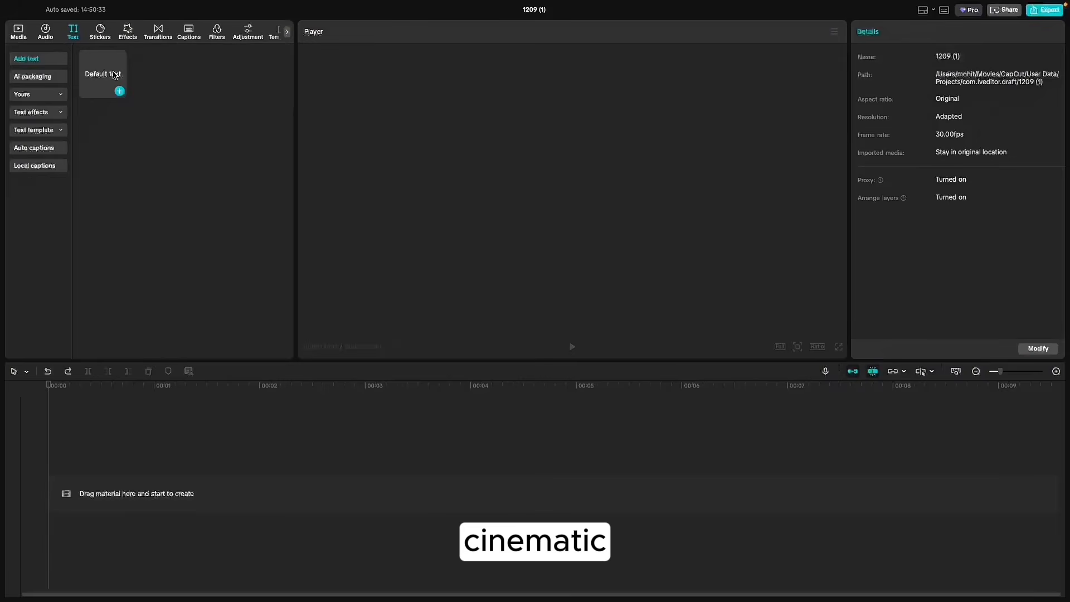
- Add a default text clip, replace its content with a period and enlarge the dot to font size 300
{"action": "left_click", "coordinate": [120, 91]}
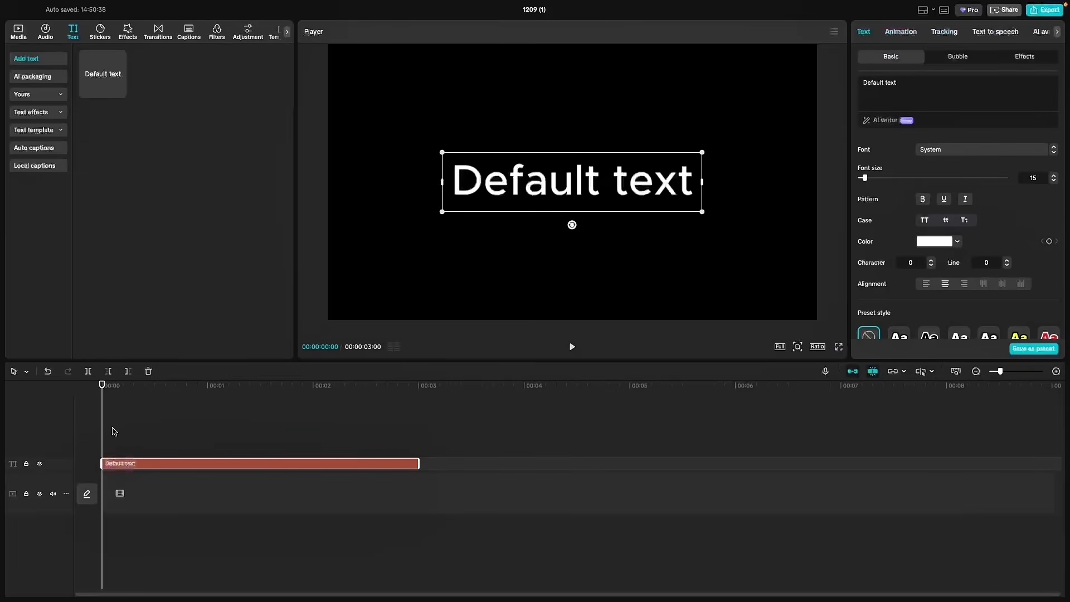
{"action": "left_click", "coordinate": [941, 90]}
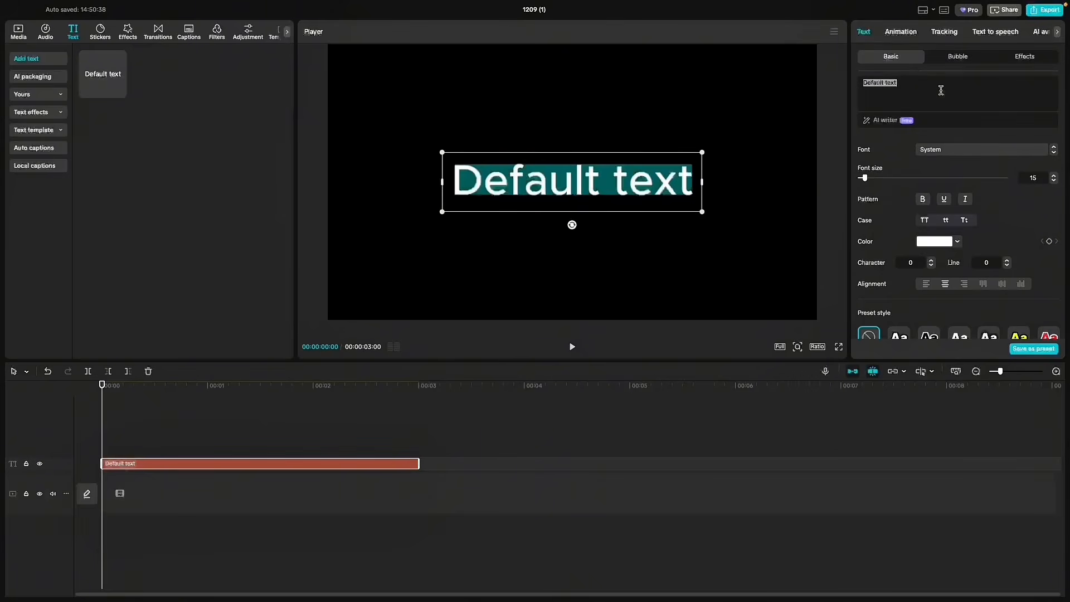
{"action": "type", "text": "."}
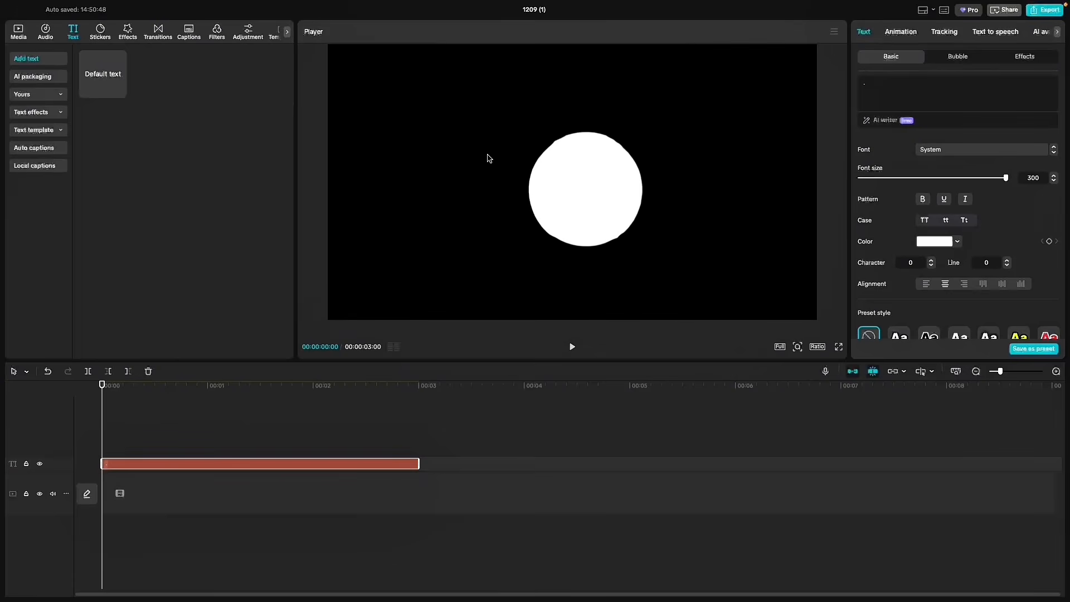
{"action": "left_click_drag", "start_coordinate": [489, 156], "coordinate": [478, 145]}
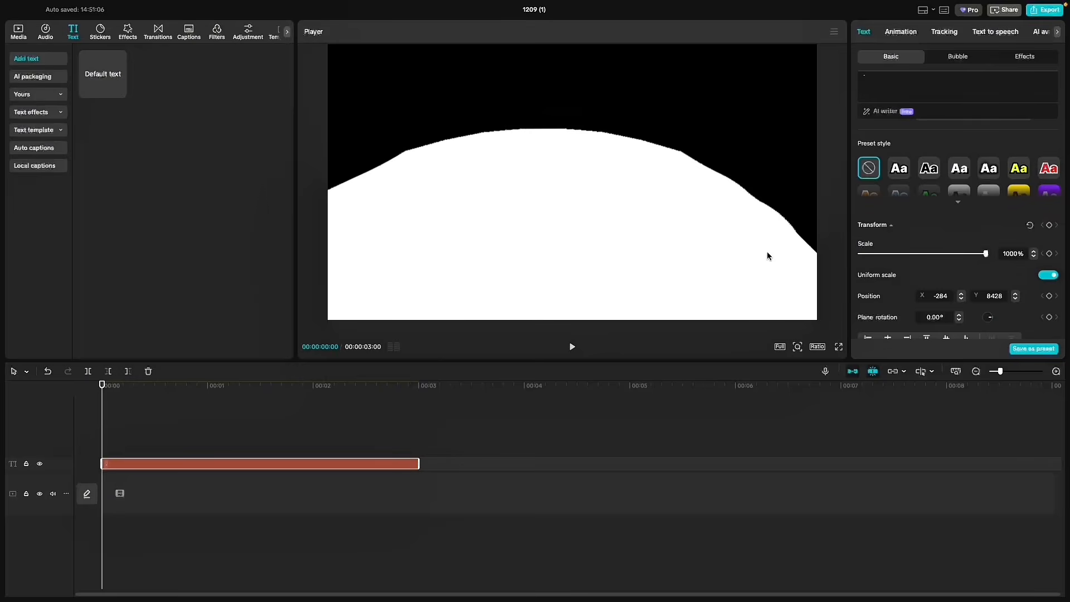
- Scale the dot to 1000%, position it so it covers the whole frame, and colour it black
{"action": "left_click_drag", "start_coordinate": [768, 252], "coordinate": [732, 276]}
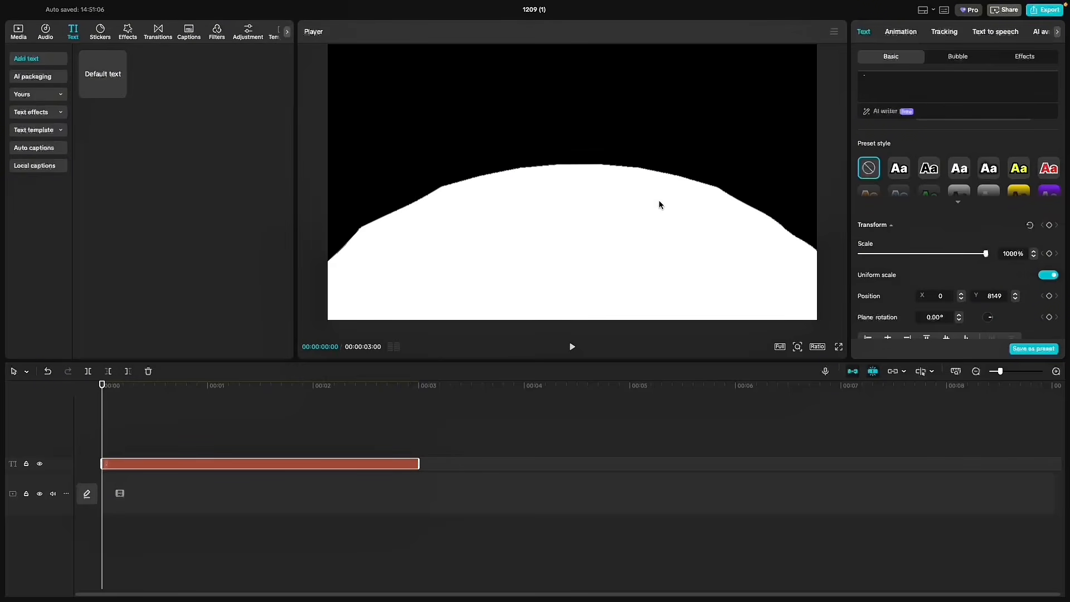
{"action": "left_click_drag", "start_coordinate": [682, 144], "coordinate": [653, 204]}
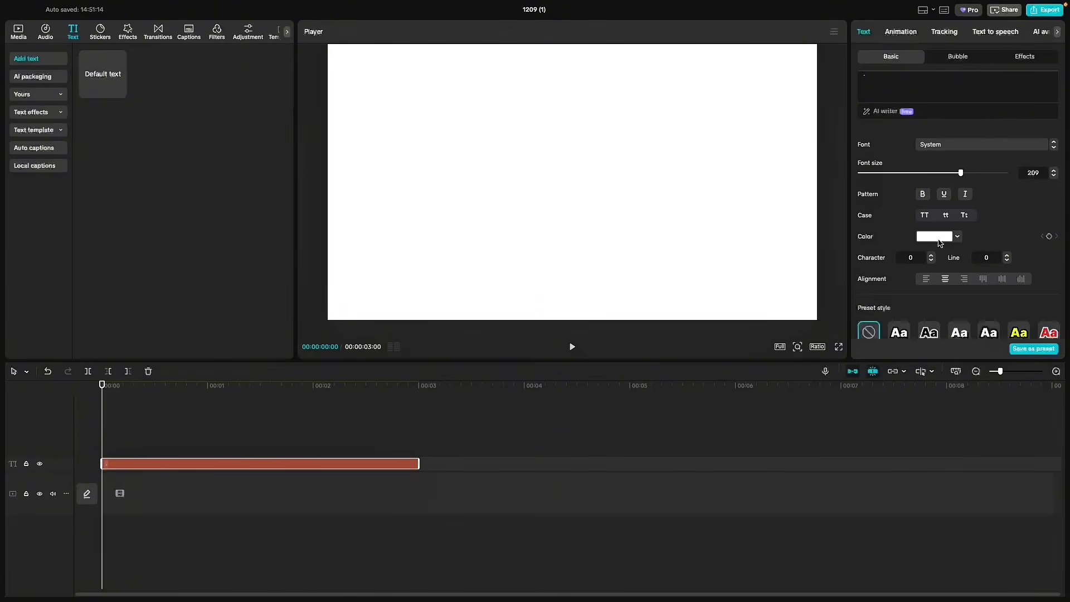
{"action": "left_click", "coordinate": [936, 236]}
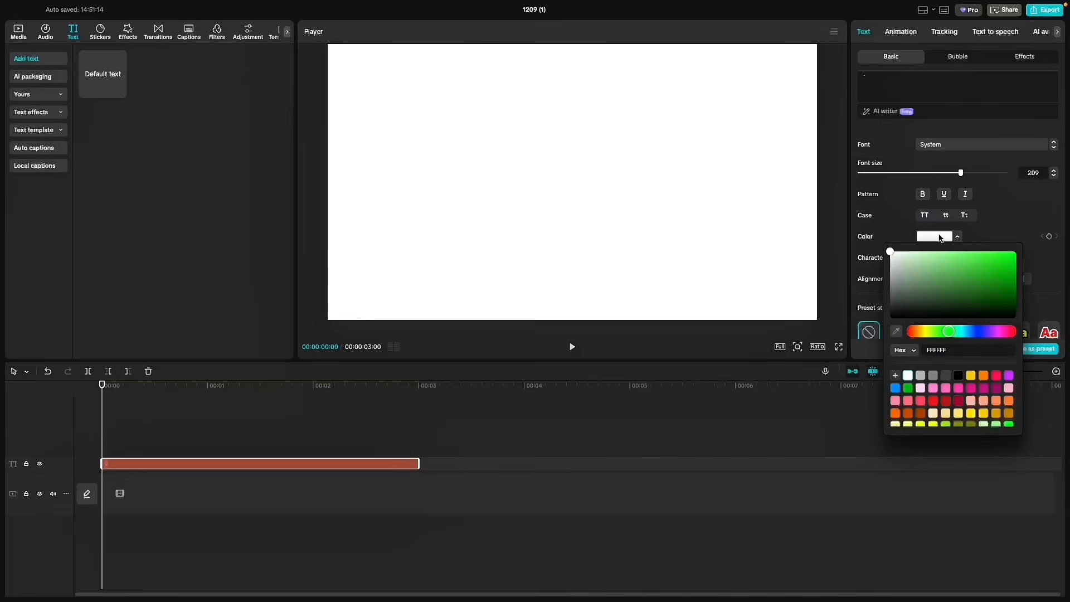
{"action": "left_click_drag", "start_coordinate": [912, 301], "coordinate": [868, 323]}
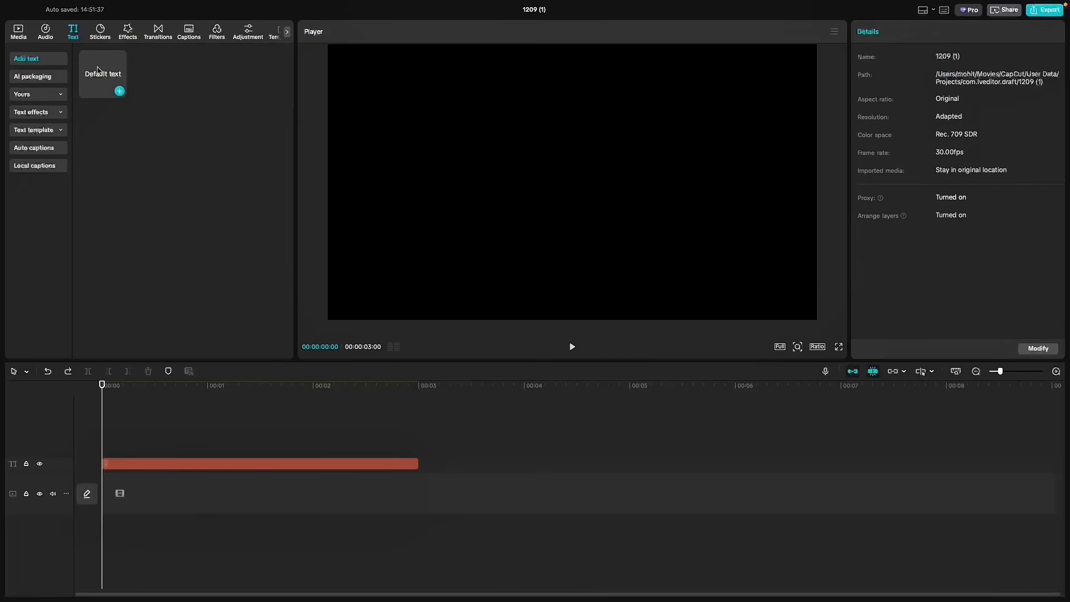
- Add a text clip reading "Cenamatic" above the black background in bold Helvetica with character spacing -1, and colour it bright green
{"action": "left_click_drag", "start_coordinate": [117, 88], "coordinate": [58, 458]}
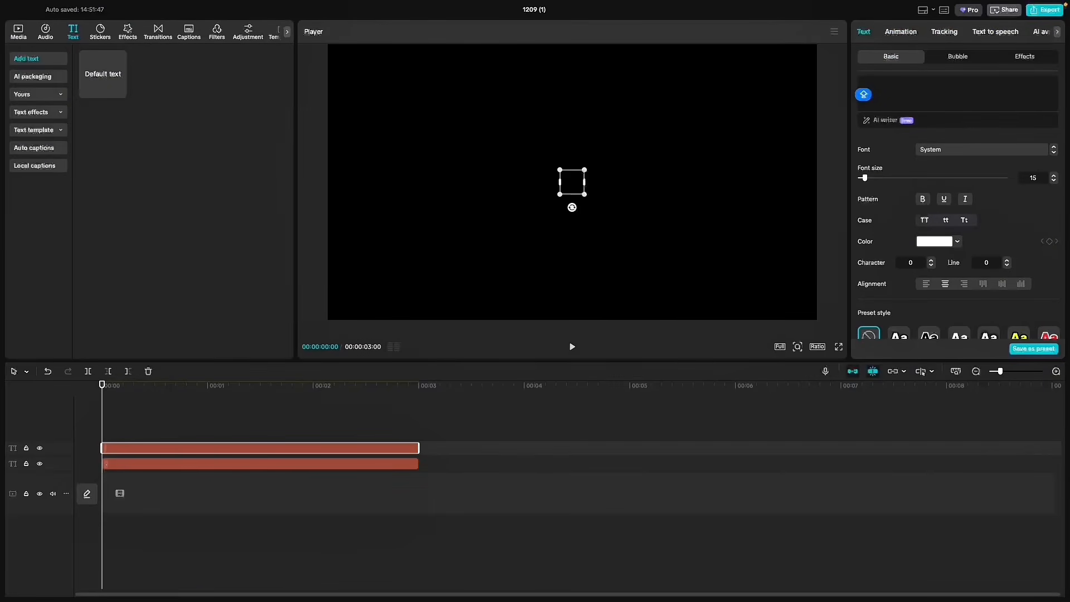
{"action": "type", "text": "Cenamatic"}
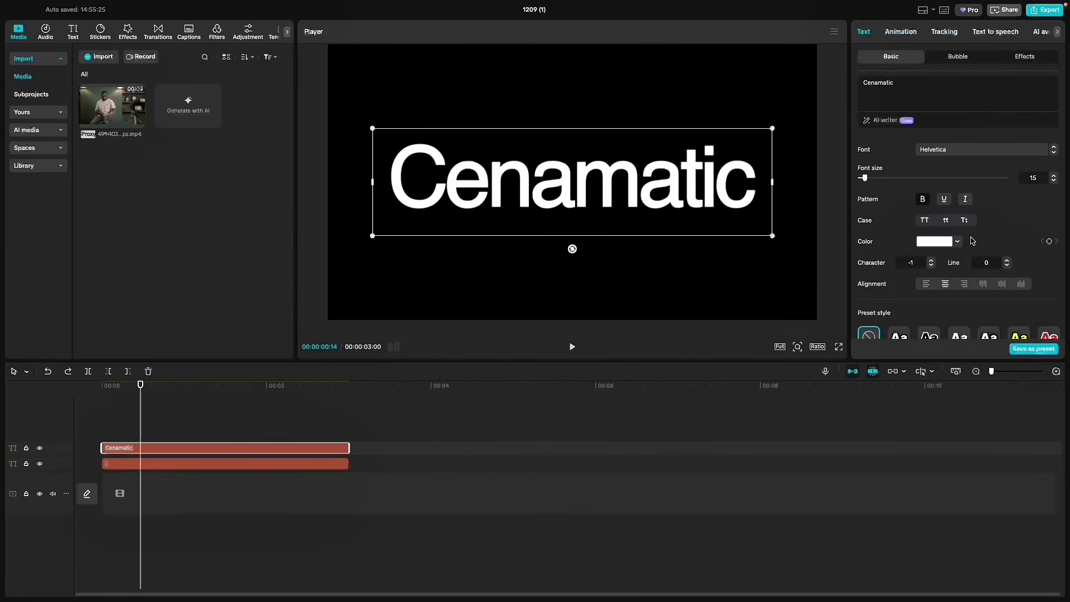
{"action": "left_click", "coordinate": [950, 241]}
{"action": "left_click", "coordinate": [985, 394]}
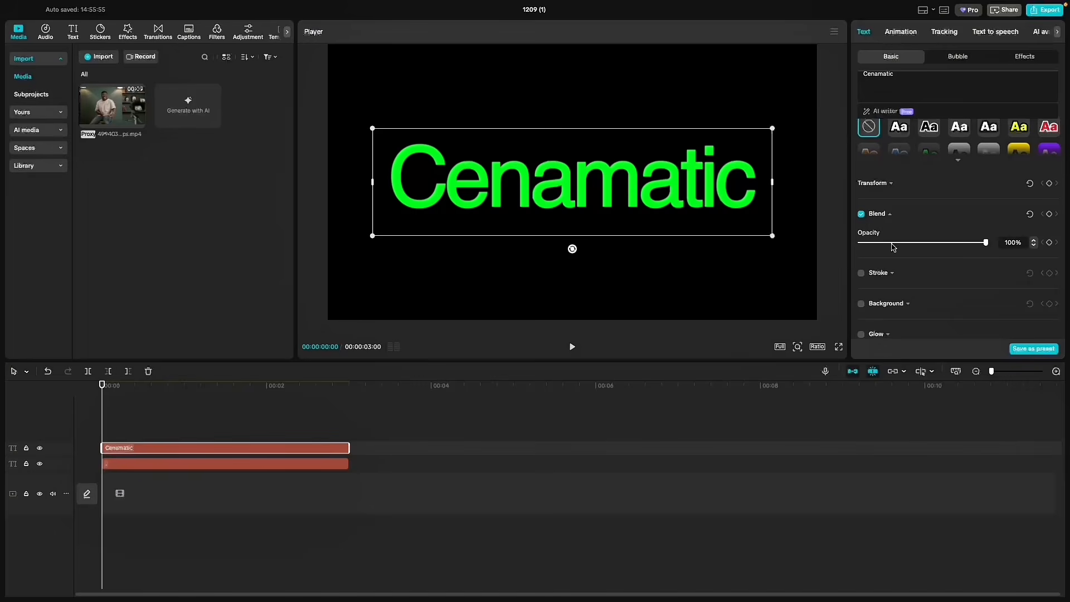
- Add a Transform keyframe at the start of the Cenamatic clip and extend both text clips to 00:00:17:26
{"action": "scroll", "coordinate": [1041, 141], "scroll_direction": "down", "scroll_amount": 2}
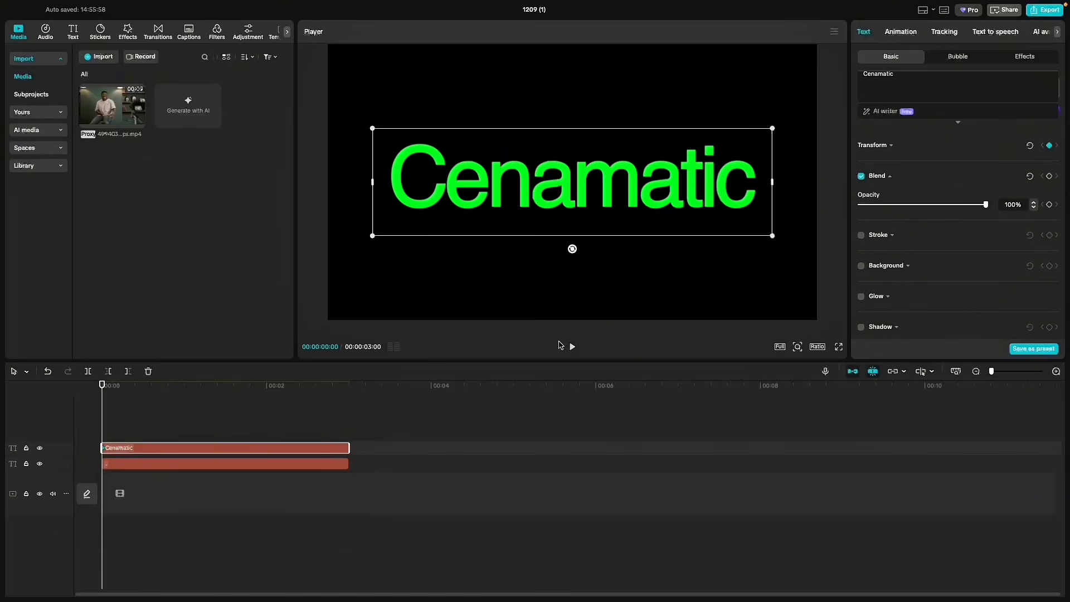
{"action": "left_click_drag", "start_coordinate": [118, 392], "coordinate": [308, 389]}
{"action": "left_click_drag", "start_coordinate": [421, 422], "coordinate": [312, 505]}
{"action": "left_click_drag", "start_coordinate": [357, 460], "coordinate": [1066, 420]}
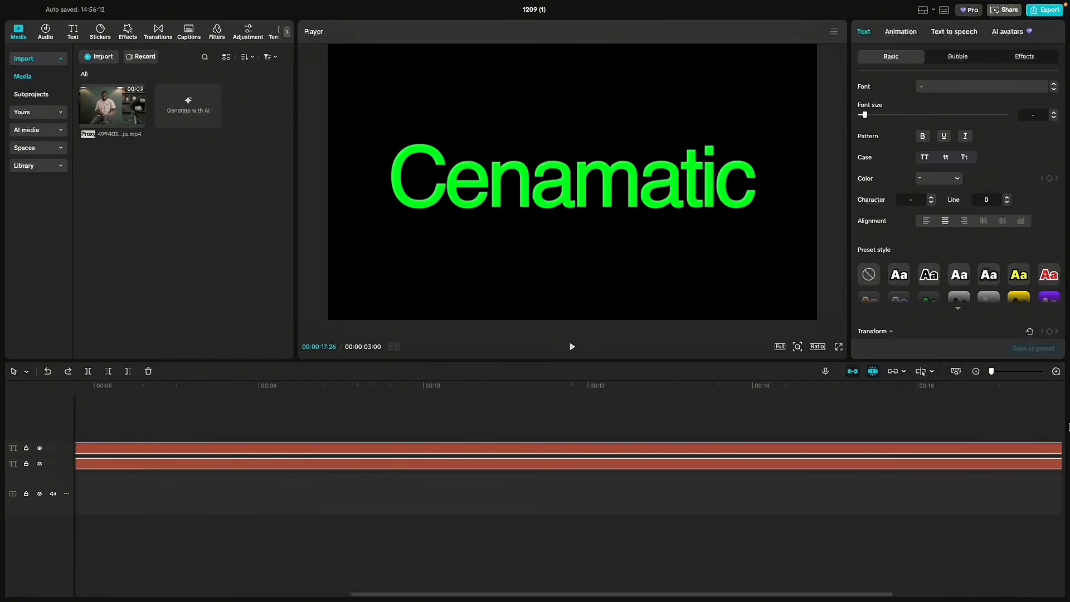
- Add a Transform keyframe to the Cenamatic text at 00:00:05:23, and scale it to 9000% at the start so green fills the frame
{"action": "left_click", "coordinate": [221, 386]}
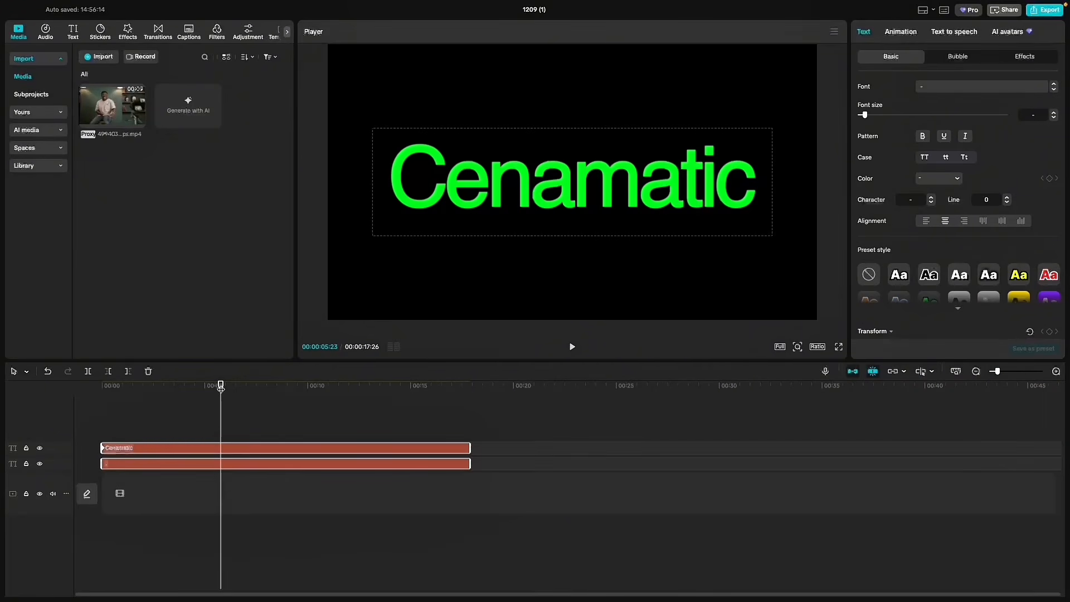
{"action": "key", "text": "ctrl+z"}
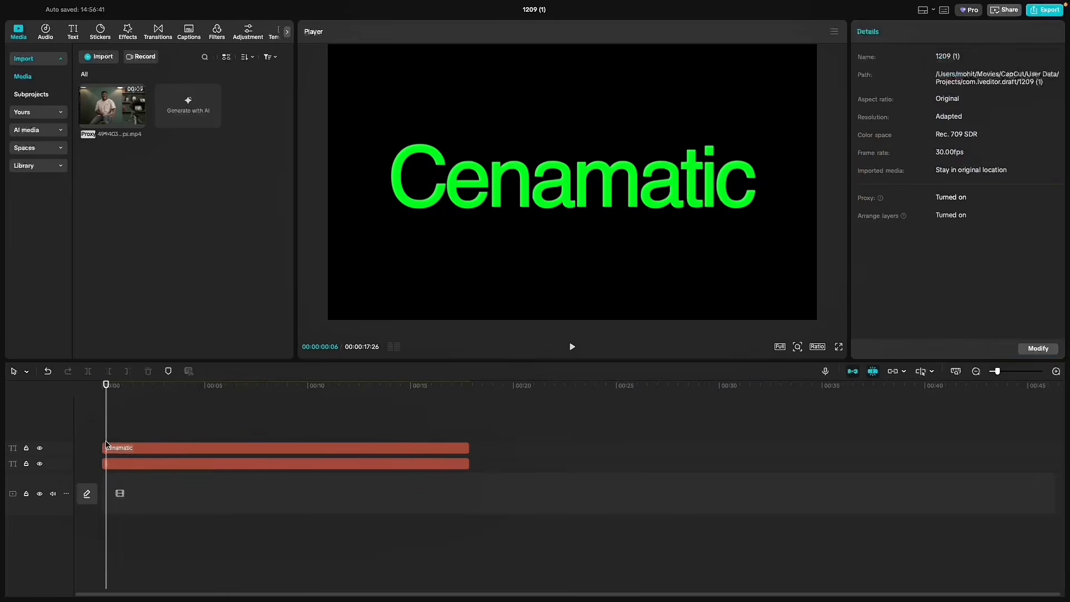
{"action": "left_click", "coordinate": [102, 449]}
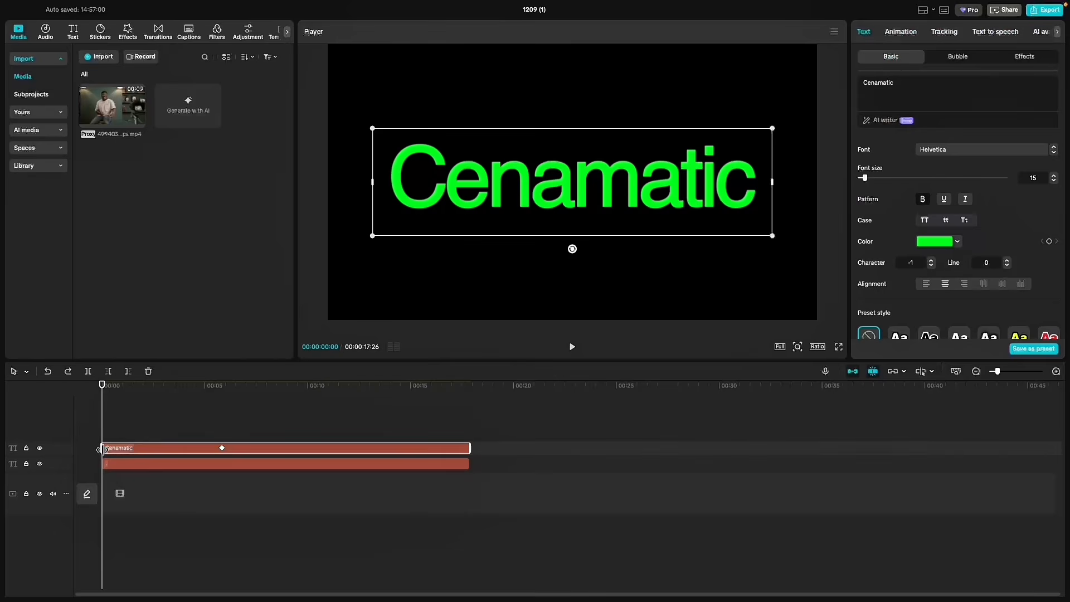
{"action": "left_click_drag", "start_coordinate": [373, 237], "coordinate": [57, 448]}
{"action": "scroll", "coordinate": [997, 214], "scroll_direction": "down", "scroll_amount": 5}
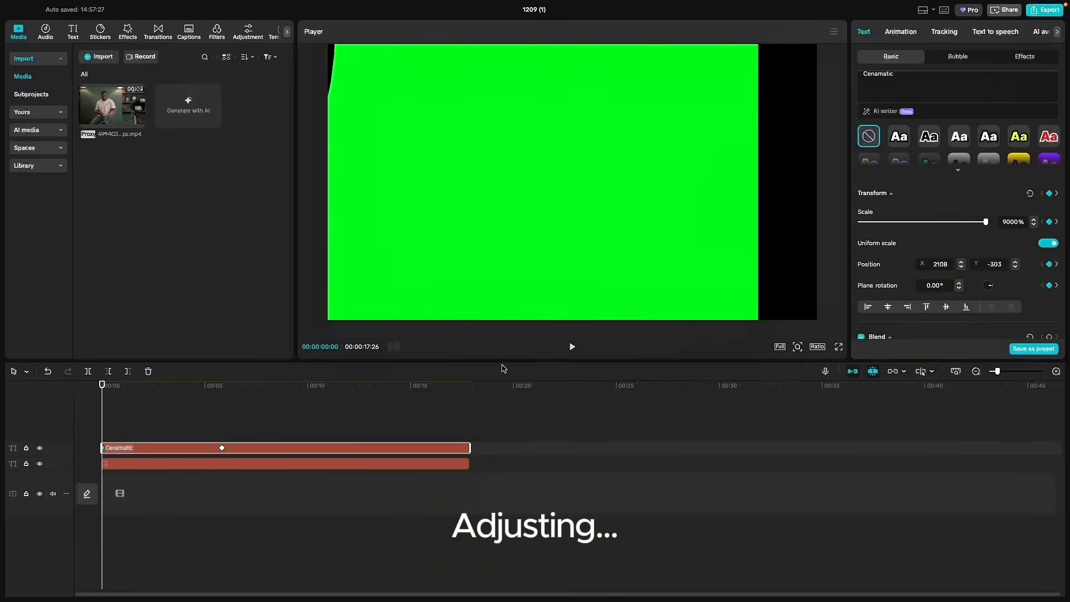
{"action": "left_click_drag", "start_coordinate": [504, 368], "coordinate": [394, 106]}
- Move the second Cenamatic keyframe to about 3 seconds, paste a copy of the first keyframe at 00:00:05:11, and play the zoom
{"action": "key", "text": "space"}
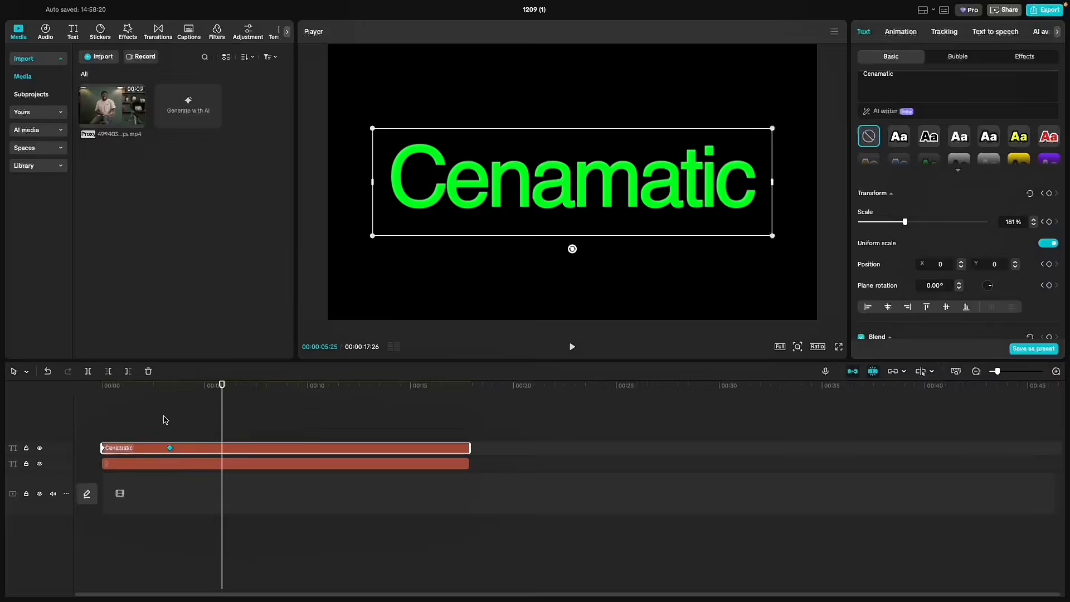
{"action": "left_click_drag", "start_coordinate": [161, 386], "coordinate": [87, 406]}
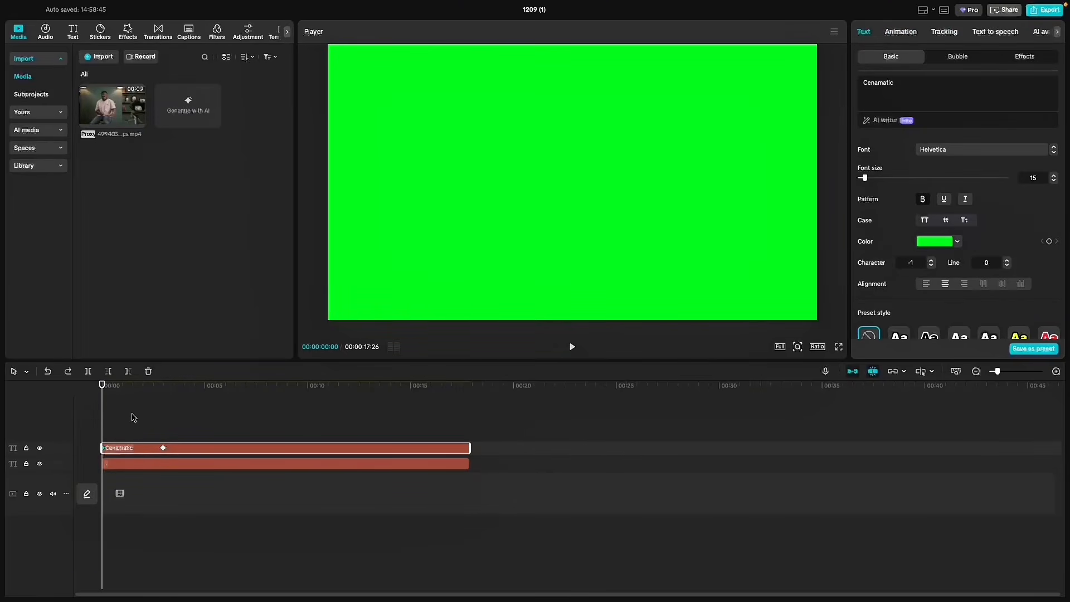
{"action": "left_click_drag", "start_coordinate": [156, 395], "coordinate": [212, 393]}
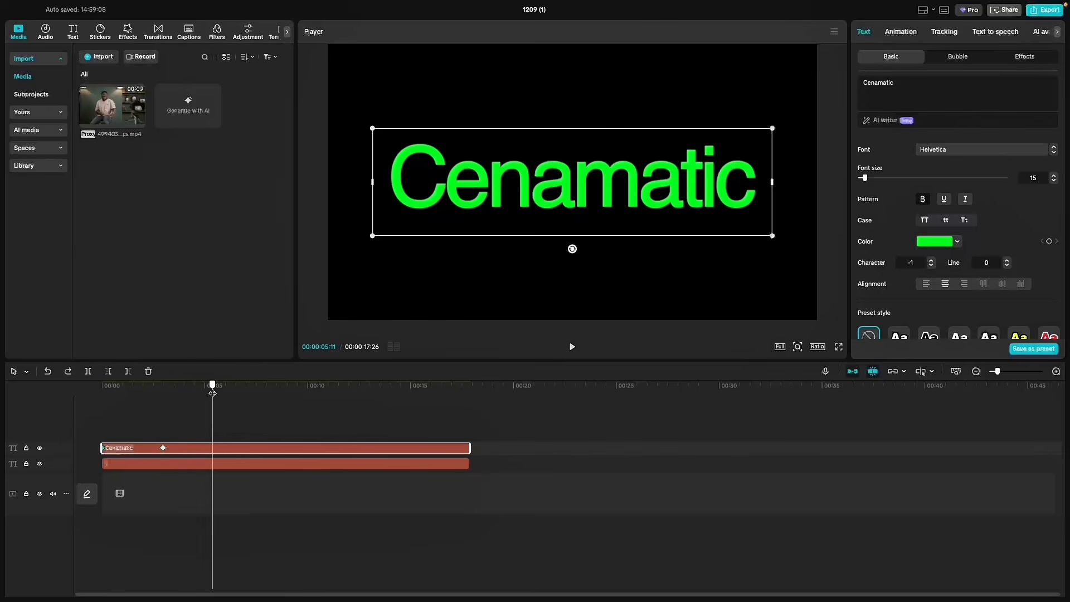
{"action": "key", "text": "super+v"}
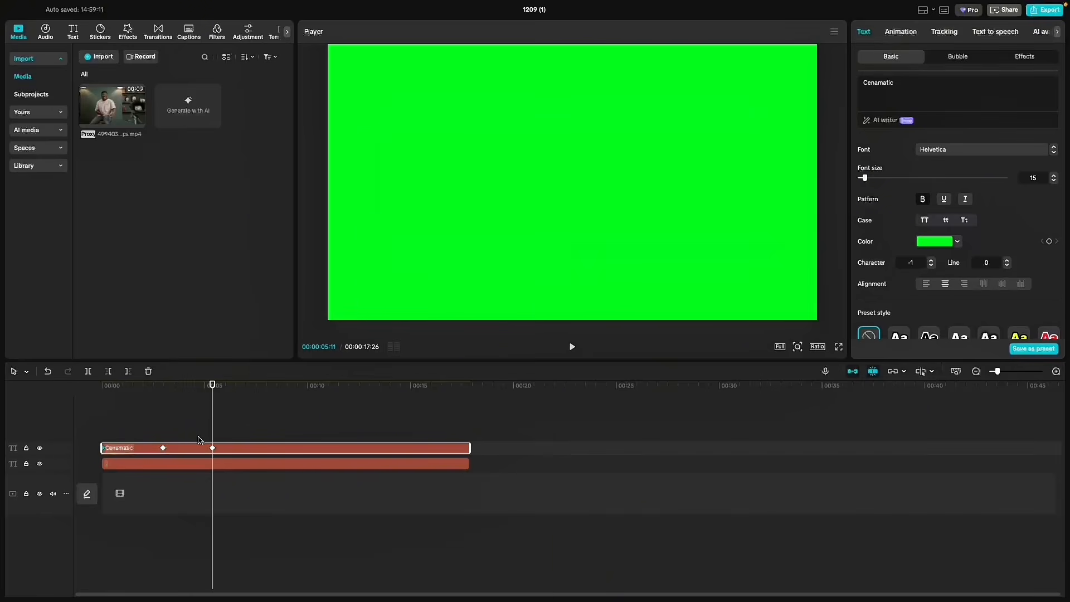
{"action": "left_click", "coordinate": [56, 403]}
{"action": "key", "text": "space"}
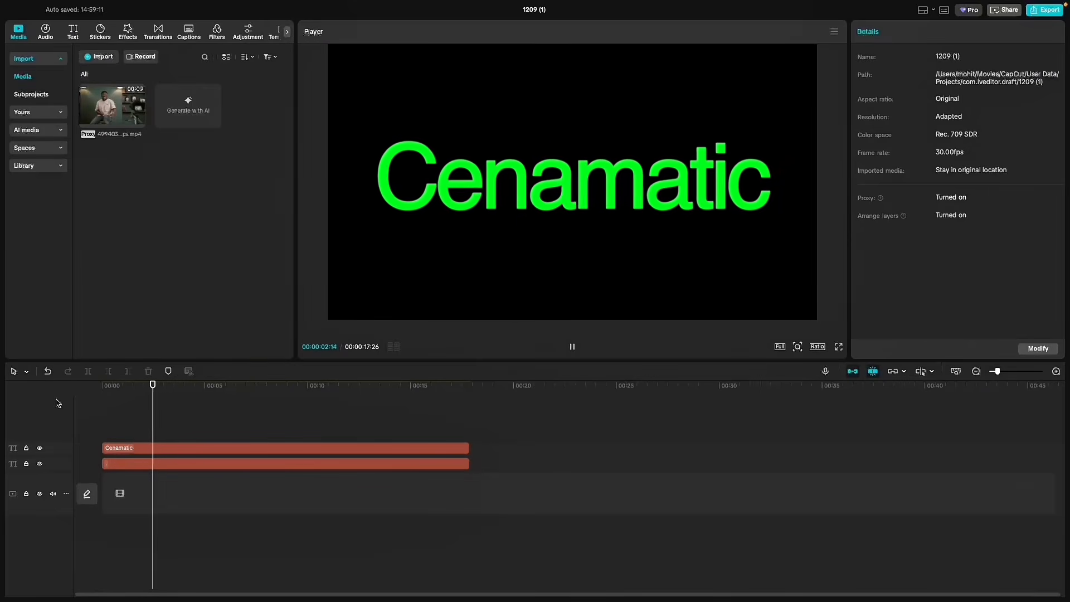
- Apply the Cubic Ease preset curve to the Cenamatic clip's zoom keyframes
{"action": "left_click", "coordinate": [203, 448]}
{"action": "right_click", "coordinate": [212, 449]}
{"action": "left_click", "coordinate": [258, 521]}
{"action": "left_click", "coordinate": [395, 509]}
{"action": "left_click", "coordinate": [308, 561]}
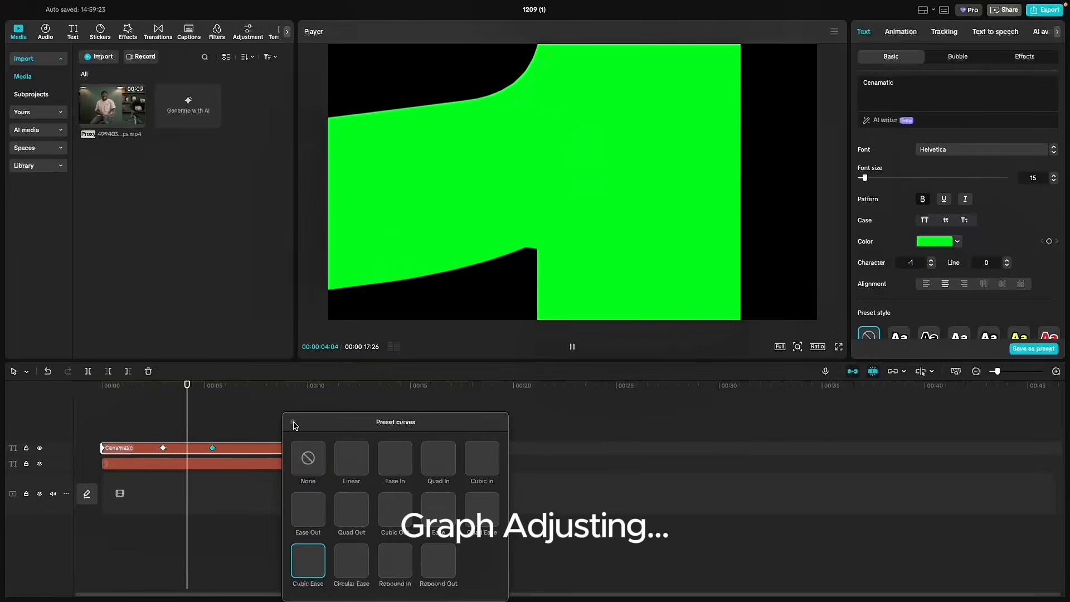
{"action": "left_click", "coordinate": [295, 425]}
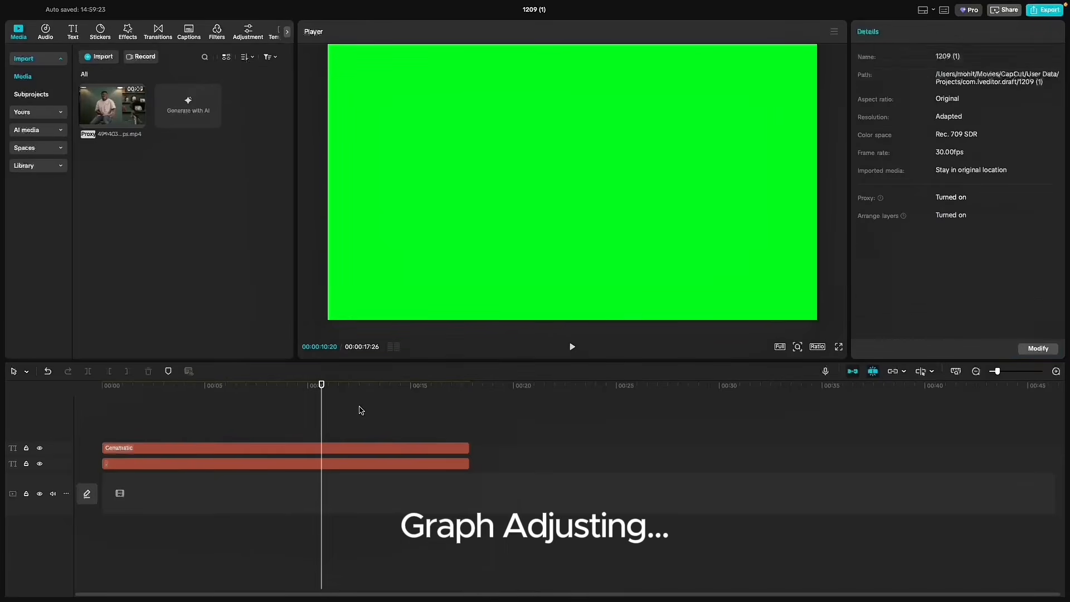
- Combine both text clips into a compound clip and place the imported video of the seated man on the main track beneath it
{"action": "left_click_drag", "start_coordinate": [359, 409], "coordinate": [233, 512]}
{"action": "right_click", "coordinate": [236, 504]}
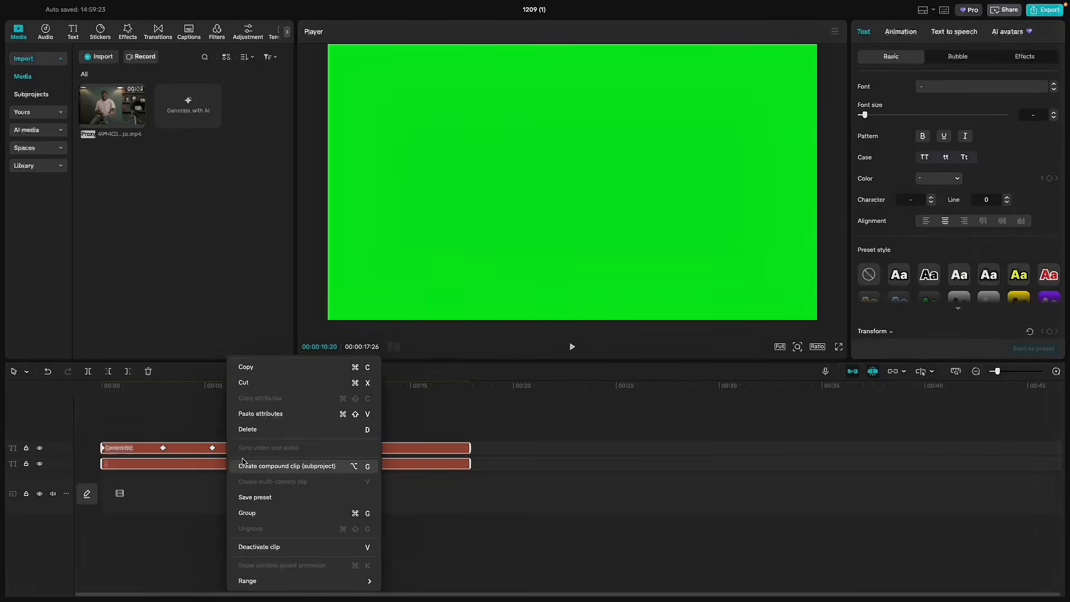
{"action": "left_click", "coordinate": [286, 400]}
{"action": "left_click_drag", "start_coordinate": [113, 105], "coordinate": [110, 504]}
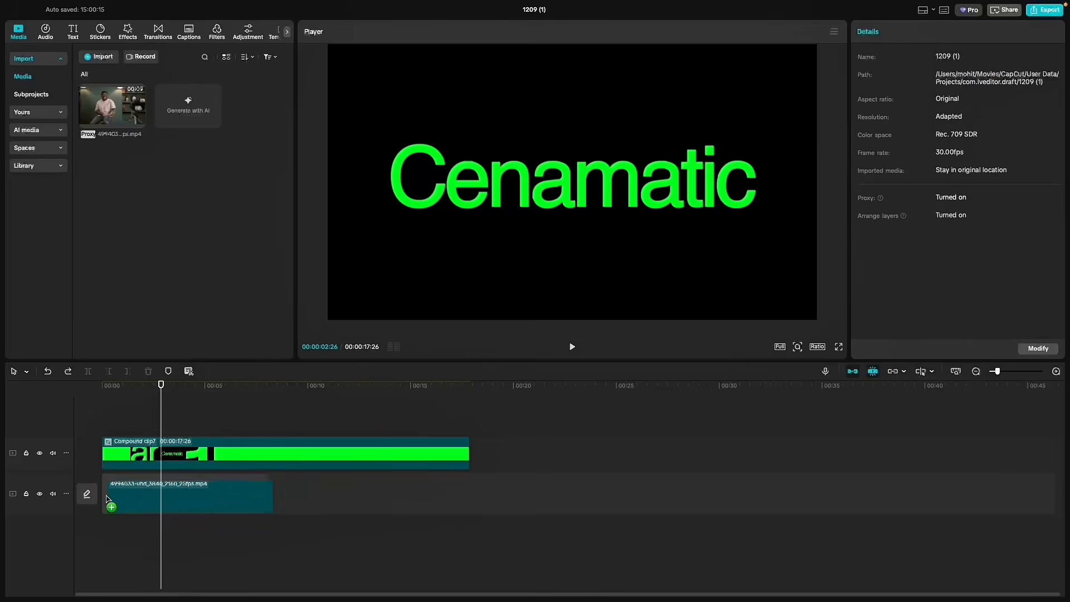
- Enable Chroma key on the compound clip and pick the green of the letters as the colour to remove
{"action": "left_click", "coordinate": [169, 453]}
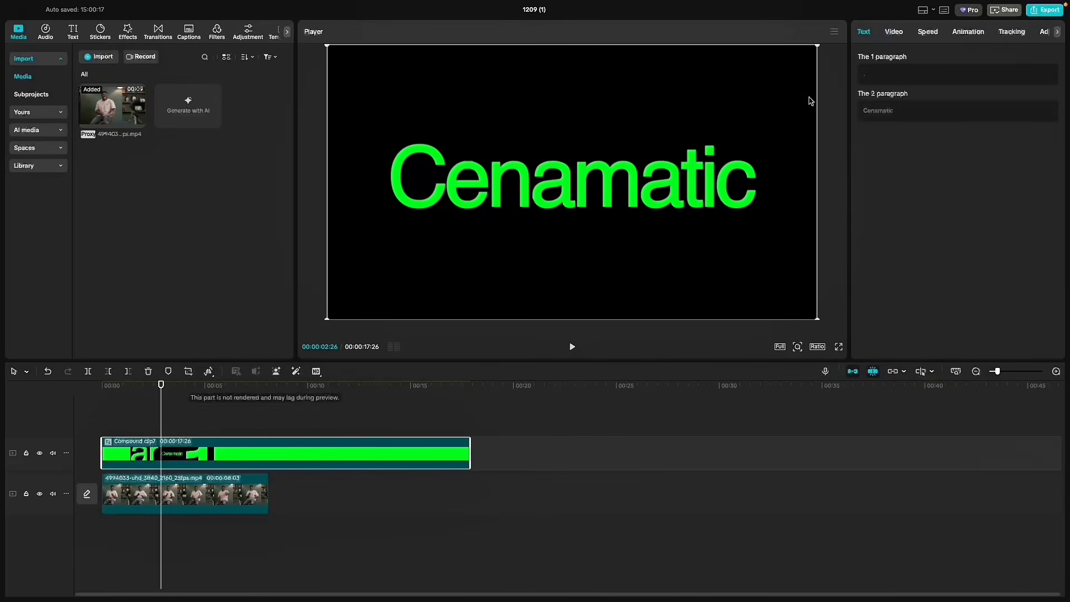
{"action": "left_click", "coordinate": [895, 33]}
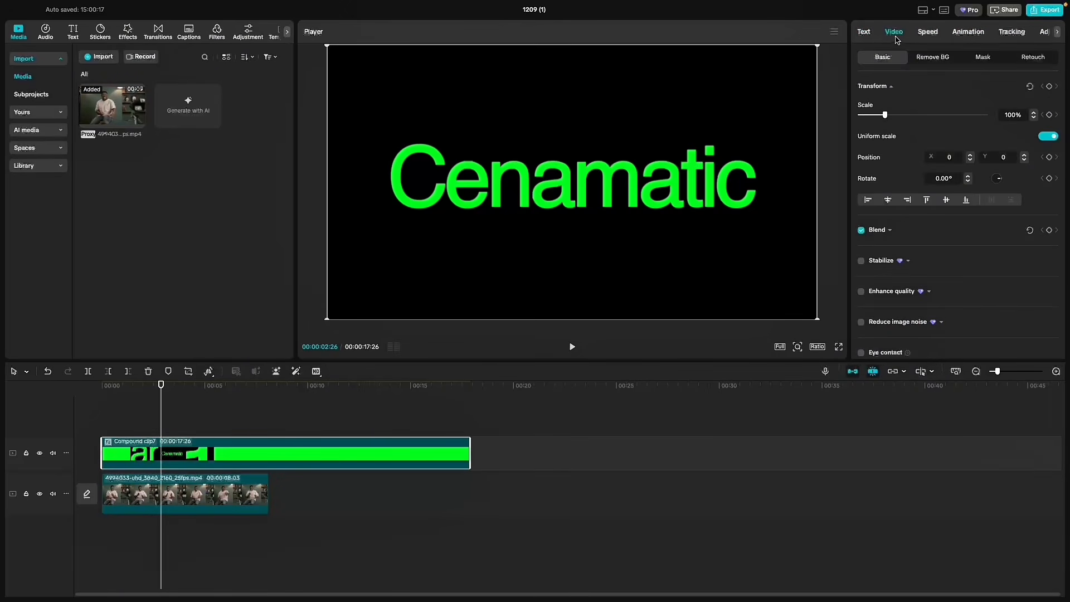
{"action": "left_click", "coordinate": [926, 59]}
{"action": "left_click", "coordinate": [862, 196]}
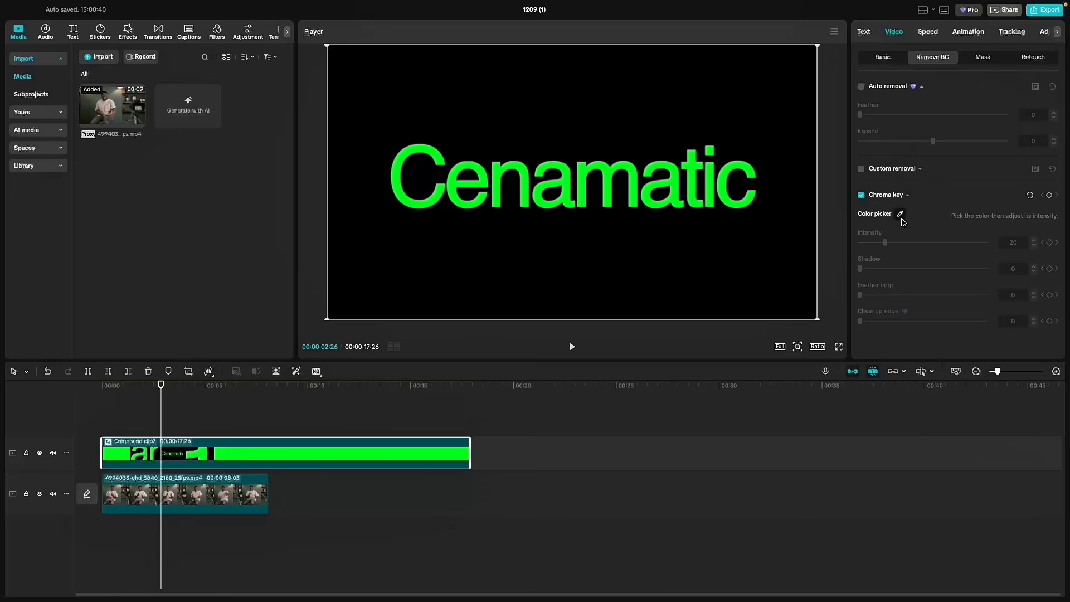
{"action": "left_click", "coordinate": [900, 215]}
{"action": "left_click", "coordinate": [640, 179]}
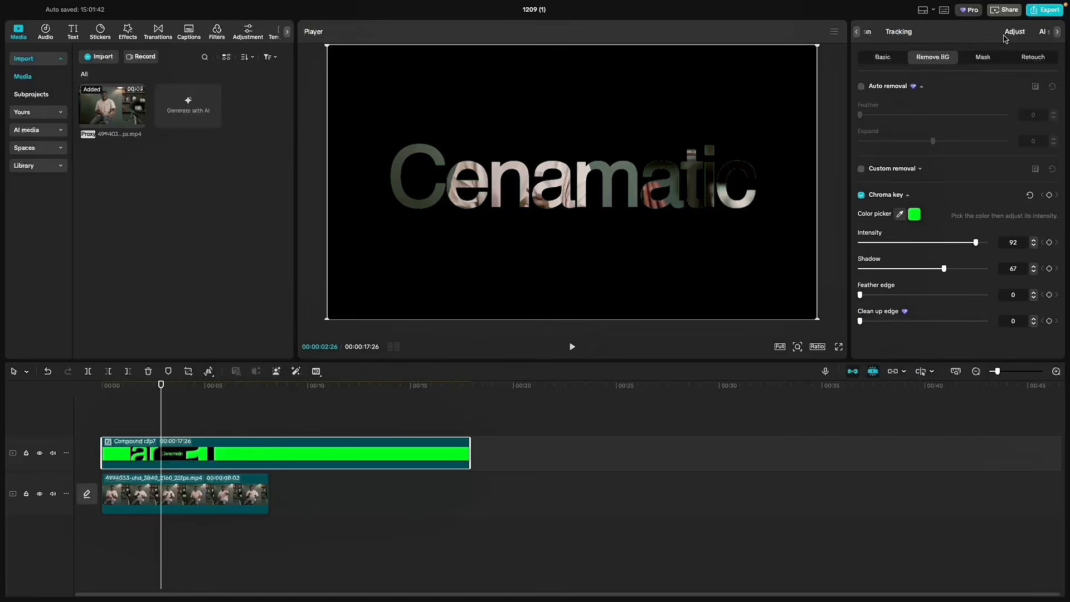
- Open the compound clip's HSL colour adjustments and preview the video through the zooming letters
{"action": "left_click", "coordinate": [1015, 32]}
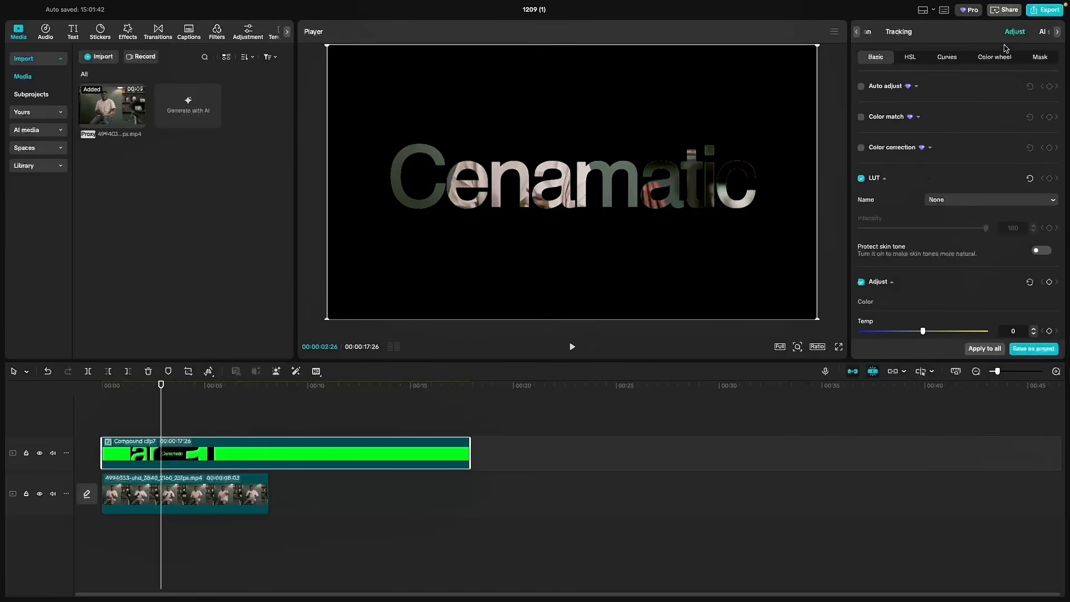
{"action": "left_click", "coordinate": [911, 58]}
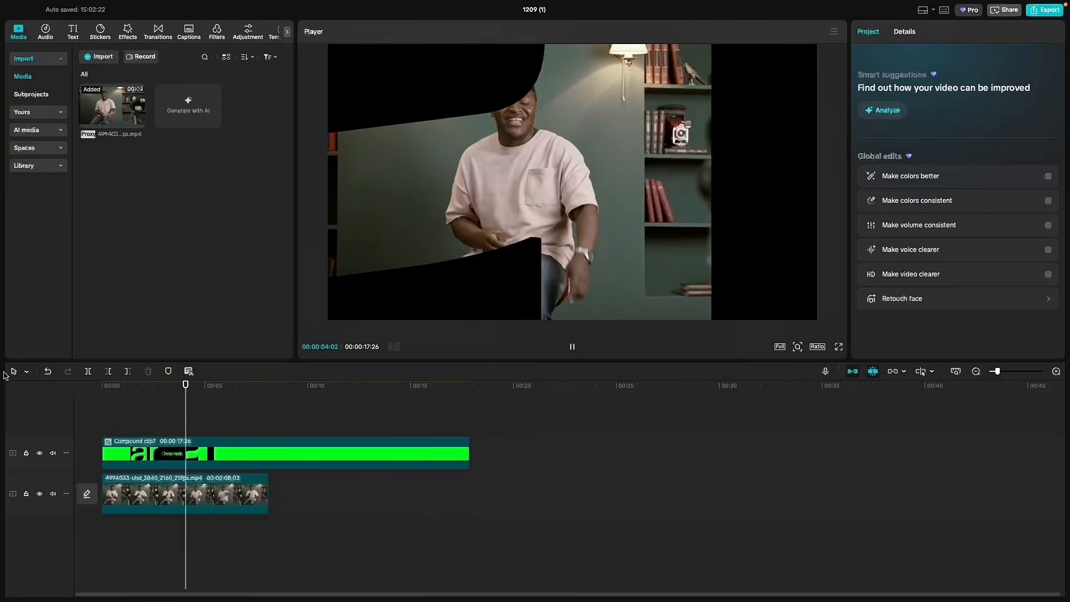
{"action": "key", "text": "space"}
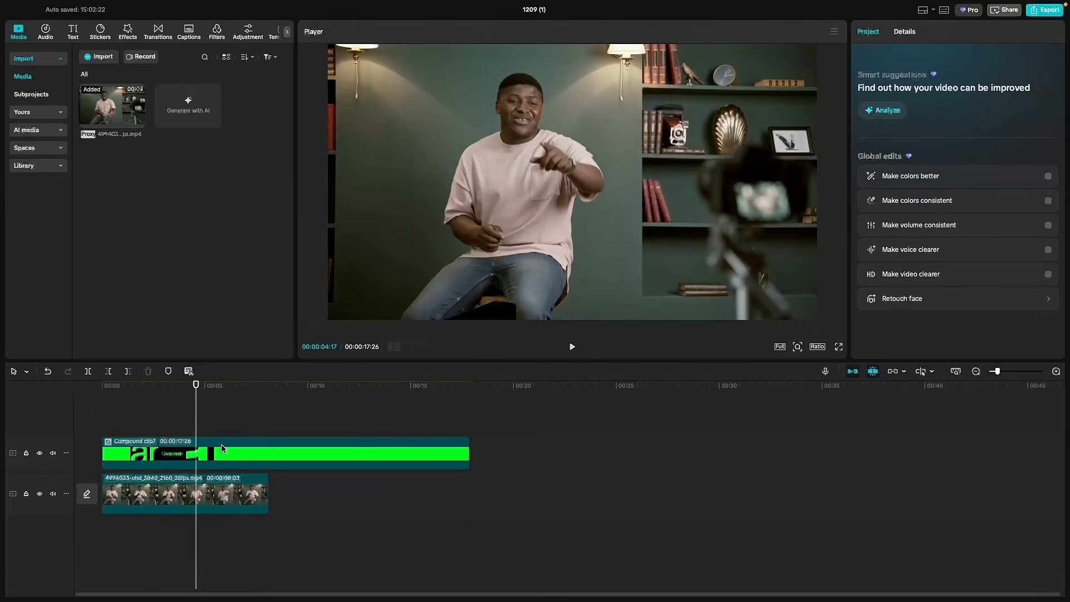
- Trim the compound clip to about 4 seconds so it ends with the text zoom, and give it the Fade Out exit animation
{"action": "left_click", "coordinate": [217, 453]}
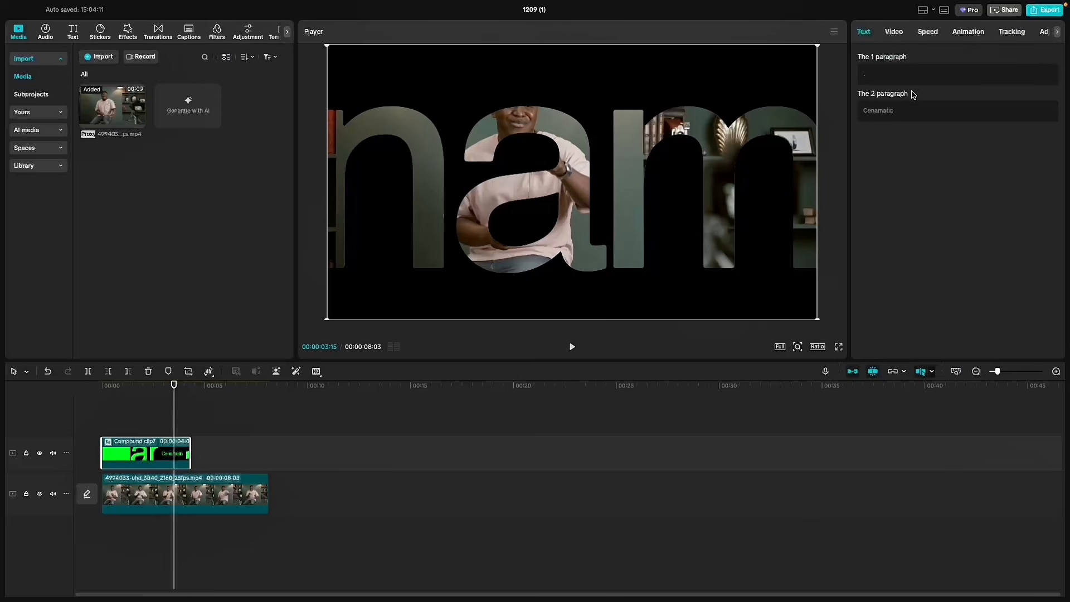
{"action": "left_click", "coordinate": [968, 31]}
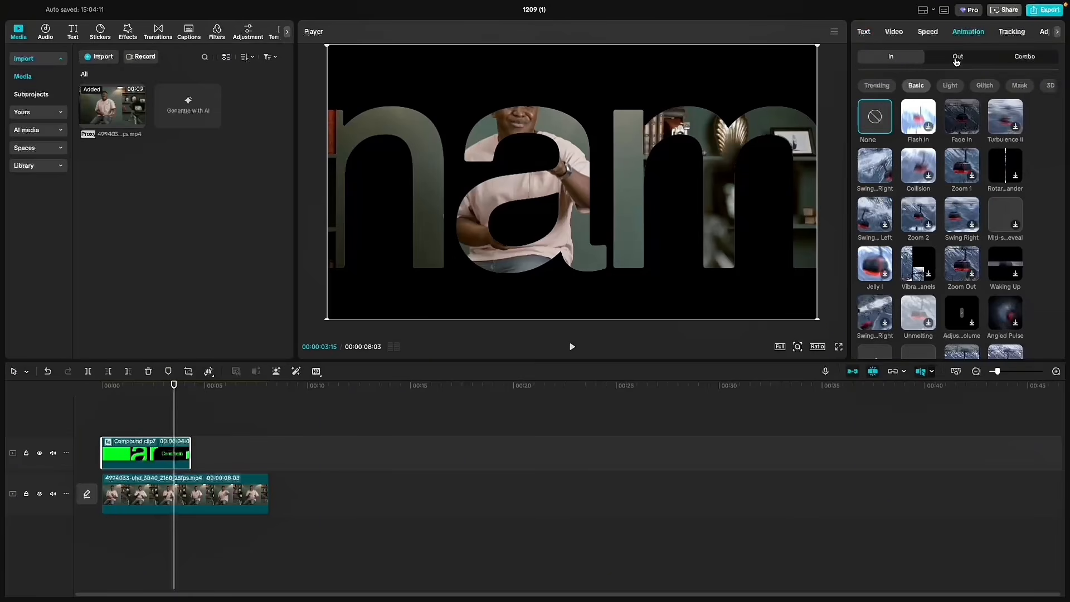
{"action": "left_click", "coordinate": [956, 61]}
{"action": "left_click", "coordinate": [918, 117]}
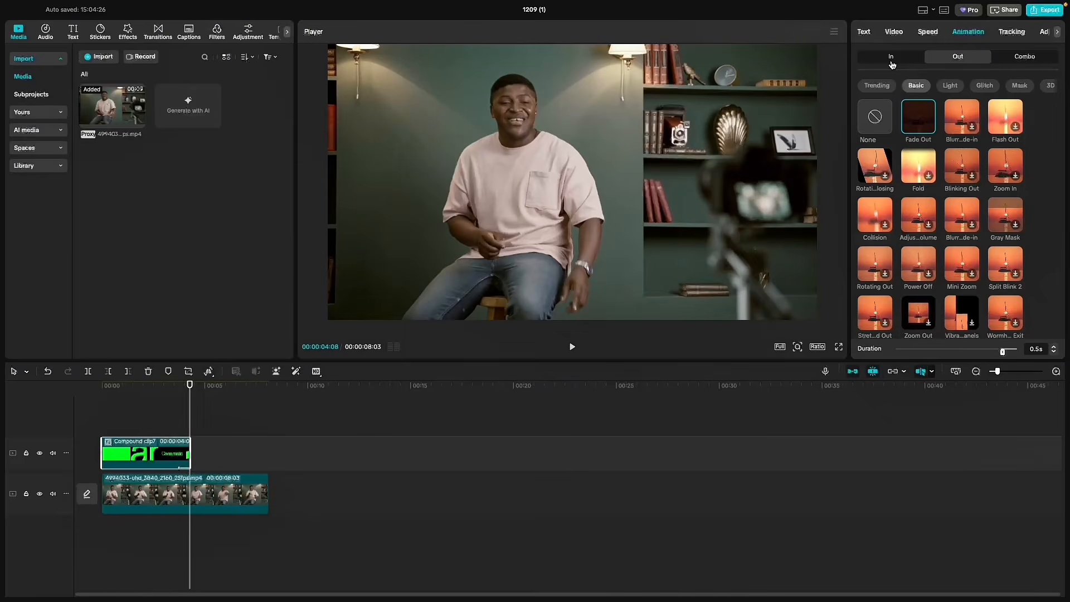
- Add the Fade In entrance animation to the compound clip and adjust the animation duration
{"action": "left_click", "coordinate": [894, 60]}
{"action": "left_click", "coordinate": [962, 116]}
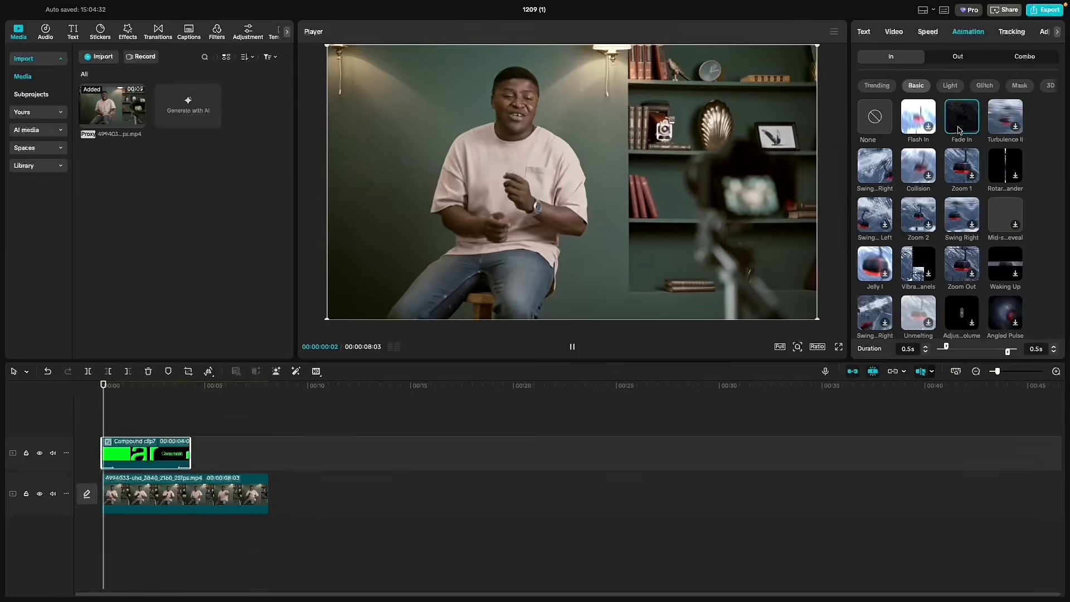
{"action": "left_click_drag", "start_coordinate": [954, 349], "coordinate": [958, 348]}
{"action": "left_click", "coordinate": [20, 400]}
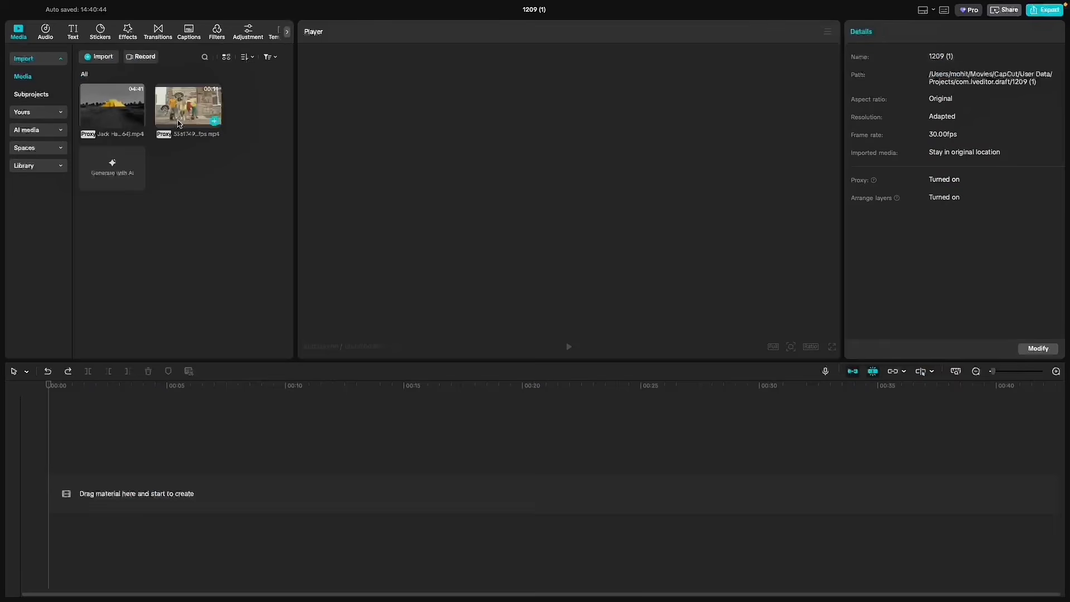
- Place the video of the five people on the main track and set the HSL saturation of red and orange to -100
{"action": "left_click_drag", "start_coordinate": [188, 106], "coordinate": [134, 496]}
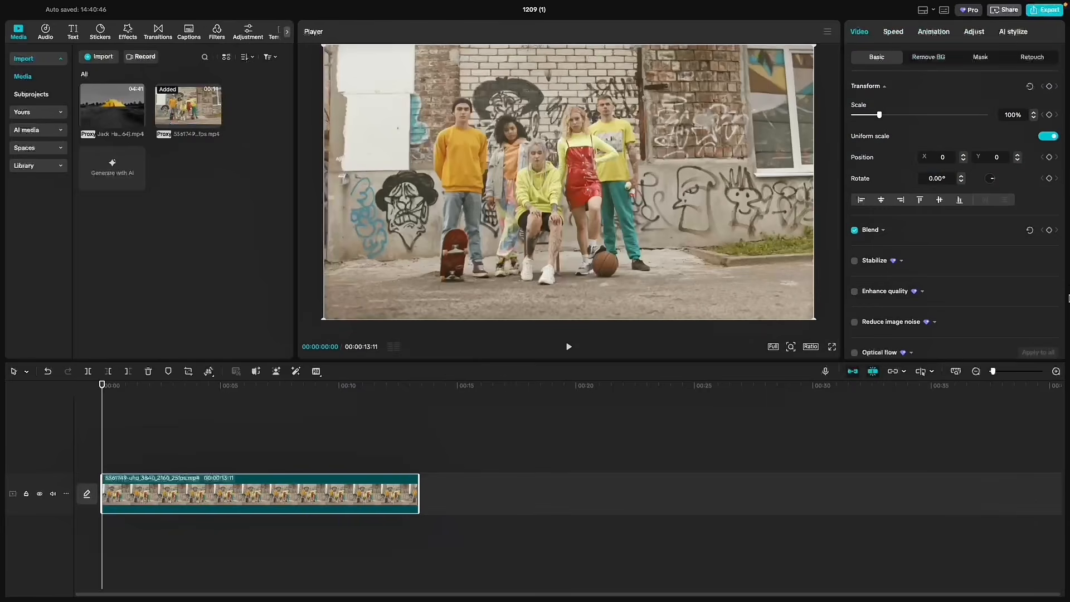
{"action": "left_click", "coordinate": [975, 33]}
{"action": "left_click", "coordinate": [904, 60]}
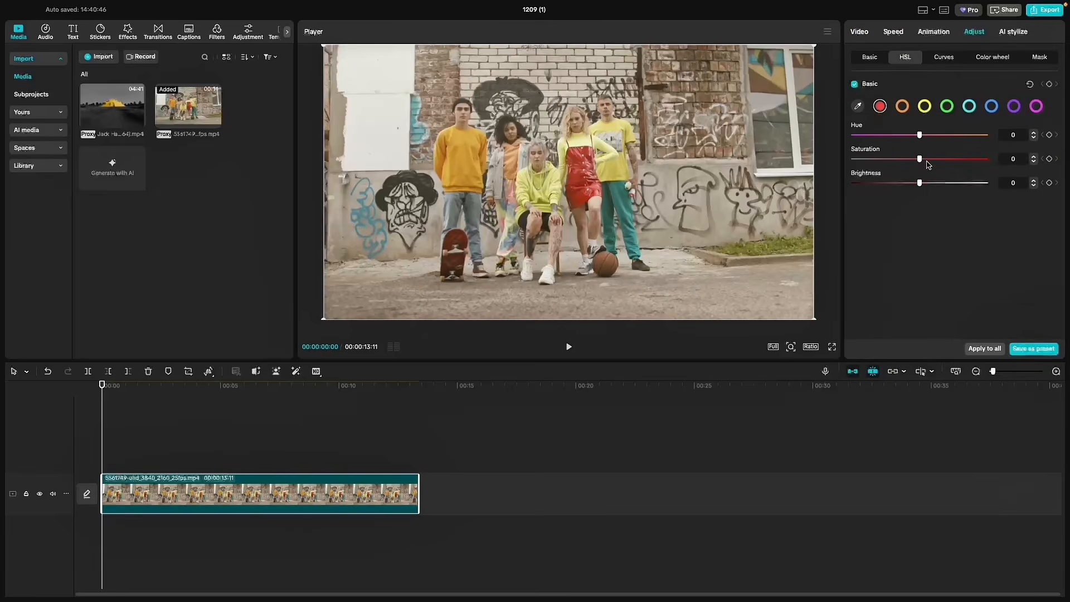
{"action": "left_click_drag", "start_coordinate": [883, 162], "coordinate": [854, 159]}
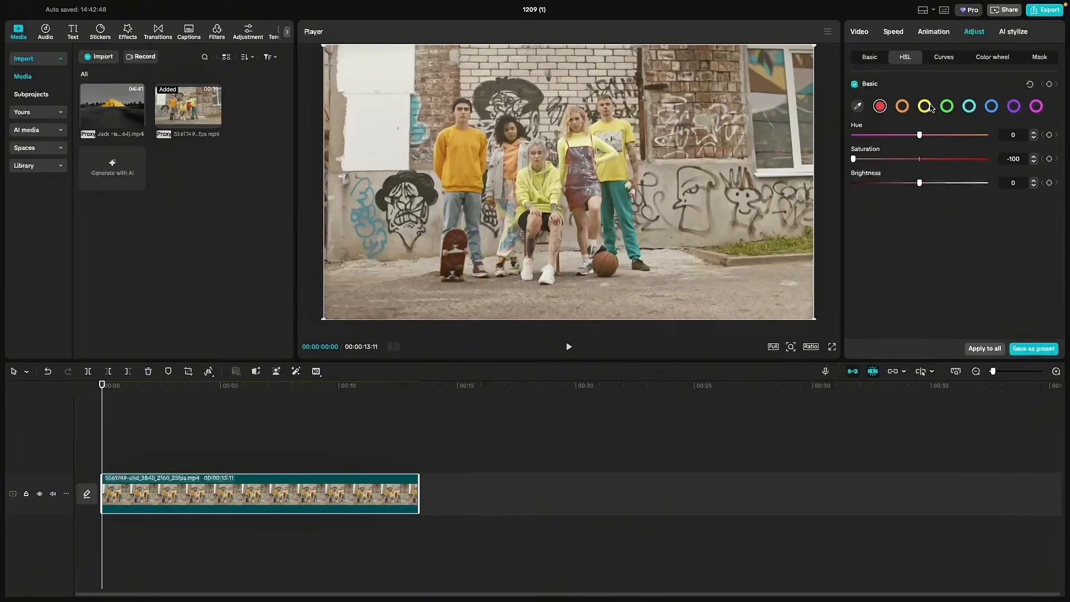
{"action": "left_click", "coordinate": [903, 108]}
{"action": "left_click_drag", "start_coordinate": [919, 160], "coordinate": [853, 164]}
- Desaturate the green, cyan, blue, purple and magenta HSL ranges, with cyan at about -91
{"action": "left_click", "coordinate": [946, 107]}
{"action": "left_click_drag", "start_coordinate": [920, 159], "coordinate": [853, 160]}
{"action": "left_click", "coordinate": [969, 106]}
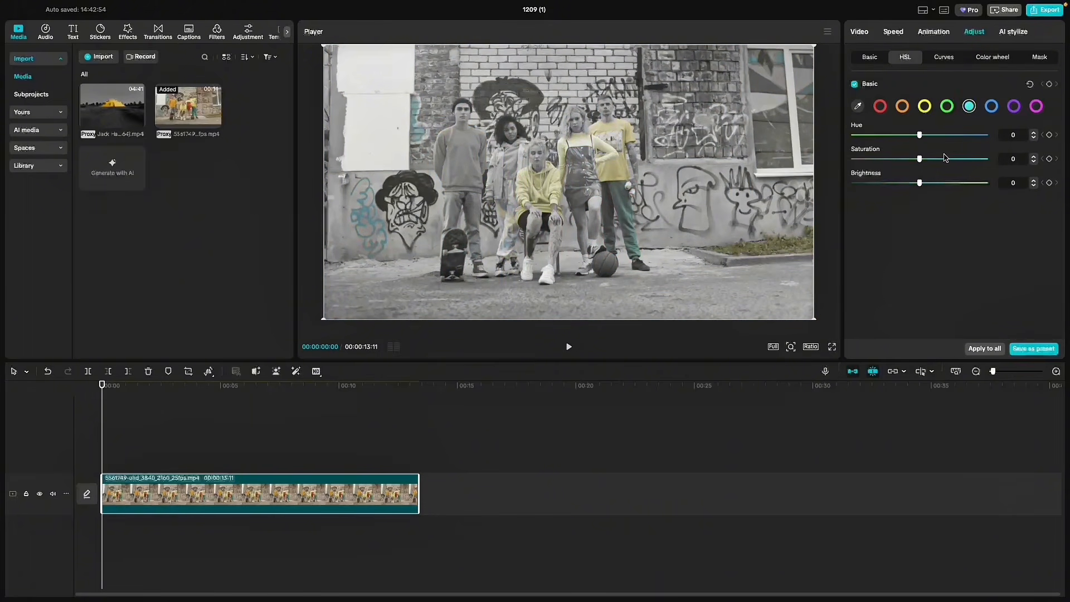
{"action": "left_click", "coordinate": [994, 106]}
{"action": "left_click", "coordinate": [1014, 106]}
{"action": "left_click", "coordinate": [1037, 107]}
- Set the yellow HSL saturation to 100 and play the clip full screen to check the colour isolation
{"action": "left_click", "coordinate": [926, 107]}
{"action": "left_click_drag", "start_coordinate": [920, 159], "coordinate": [1009, 161]}
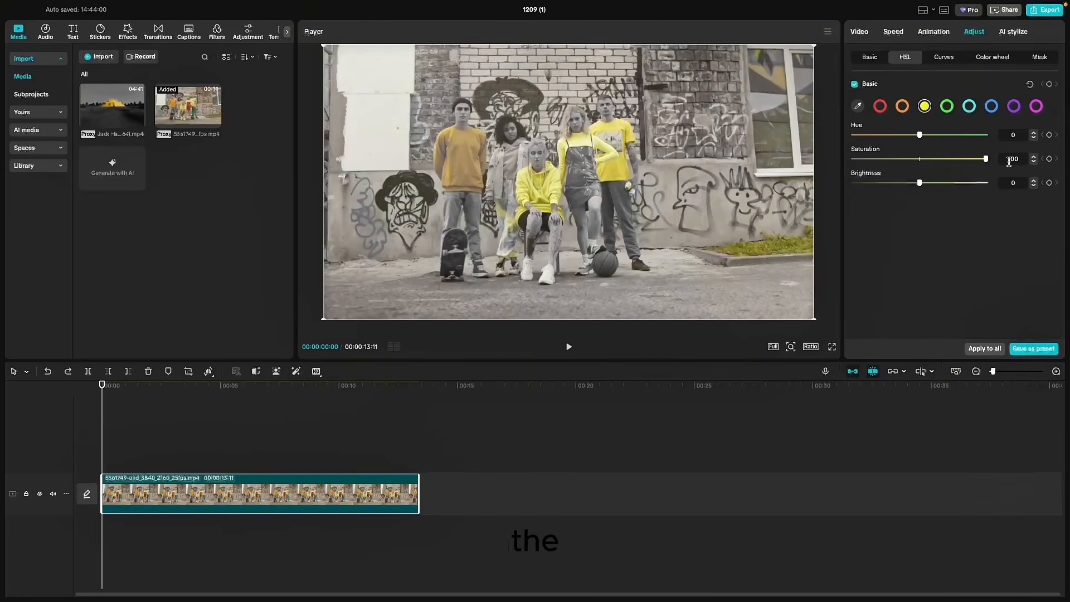
{"action": "key", "text": "space"}
{"action": "left_click", "coordinate": [832, 347]}
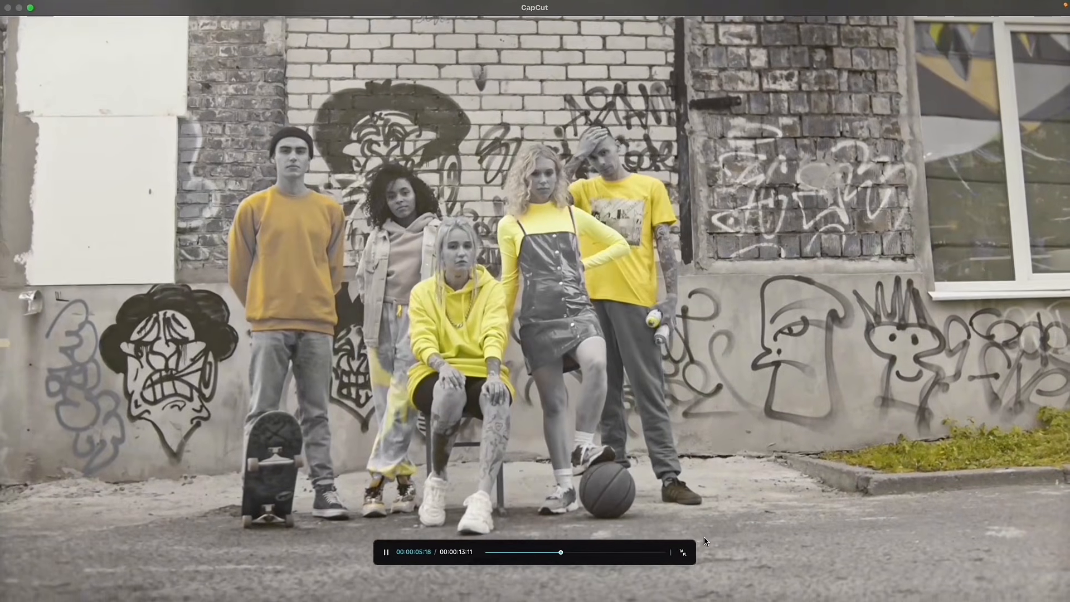
{"action": "left_click", "coordinate": [683, 552]}
{"action": "key", "text": "space"}
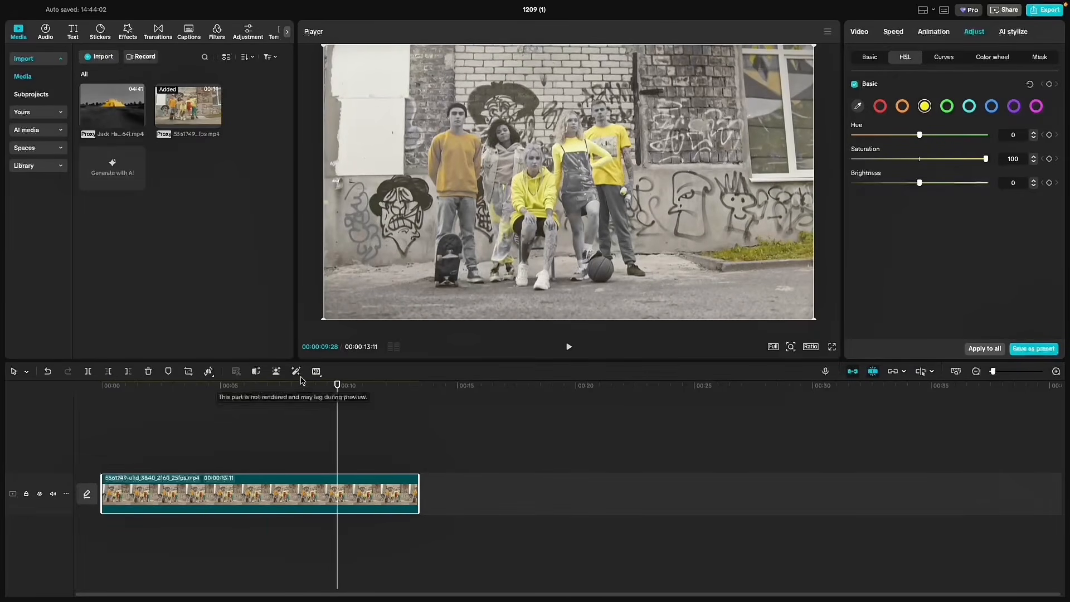
{"action": "left_click", "coordinate": [296, 388]}
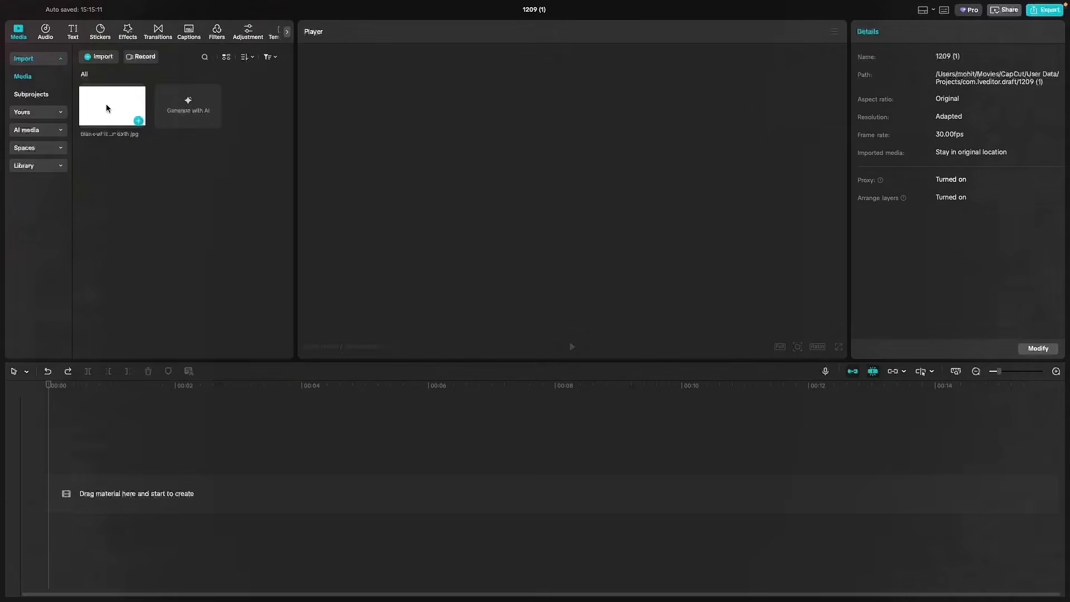
- Place the blank white image on the main track and scale it down to a little over half the frame width
{"action": "left_click_drag", "start_coordinate": [106, 104], "coordinate": [257, 502]}
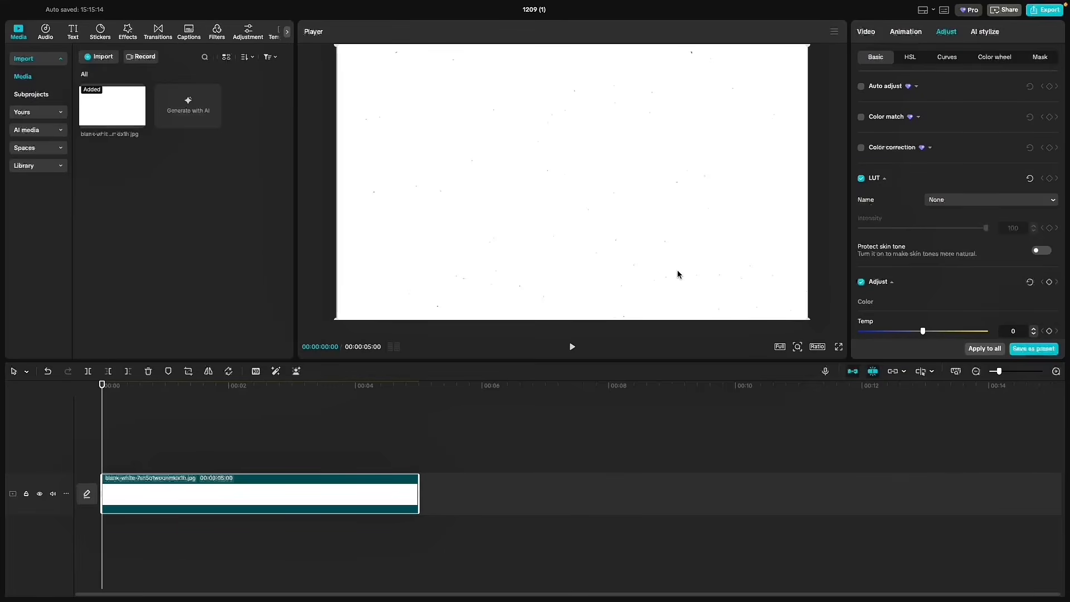
{"action": "left_click", "coordinate": [864, 32]}
{"action": "left_click", "coordinate": [1034, 118]}
{"action": "left_click", "coordinate": [1034, 117]}
{"action": "left_click", "coordinate": [1034, 117]}
{"action": "left_click", "coordinate": [1034, 117]}
{"action": "left_click", "coordinate": [1034, 118]}
{"action": "left_click", "coordinate": [1034, 117]}
{"action": "left_click", "coordinate": [1035, 118]}
- Mask the white image with a 1263 by 746 rectangle with round corners of 16, and turn it into a compound clip
{"action": "left_click", "coordinate": [983, 57]}
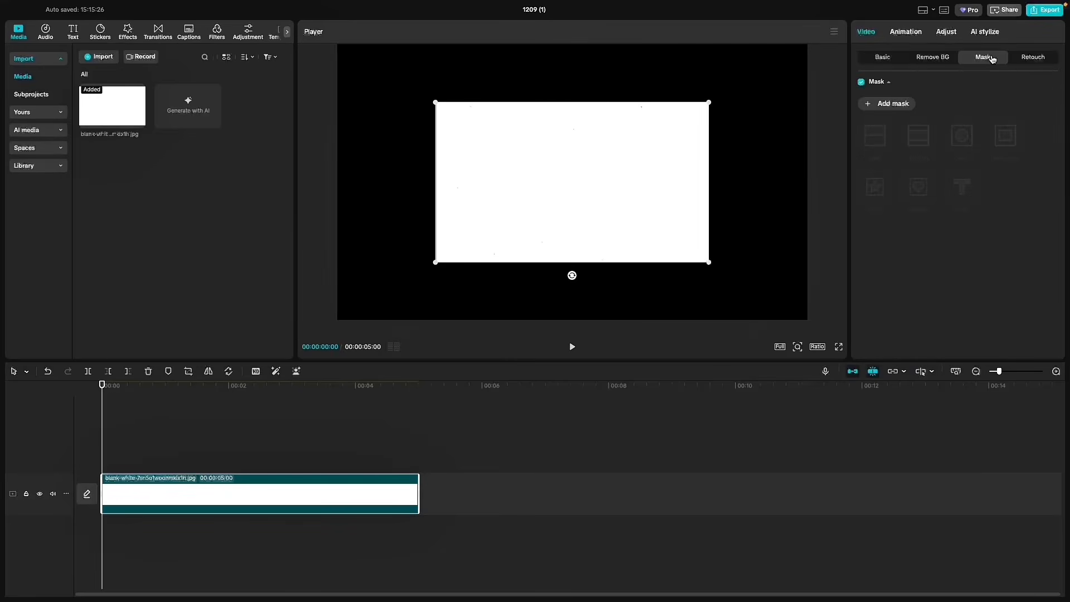
{"action": "left_click", "coordinate": [892, 104]}
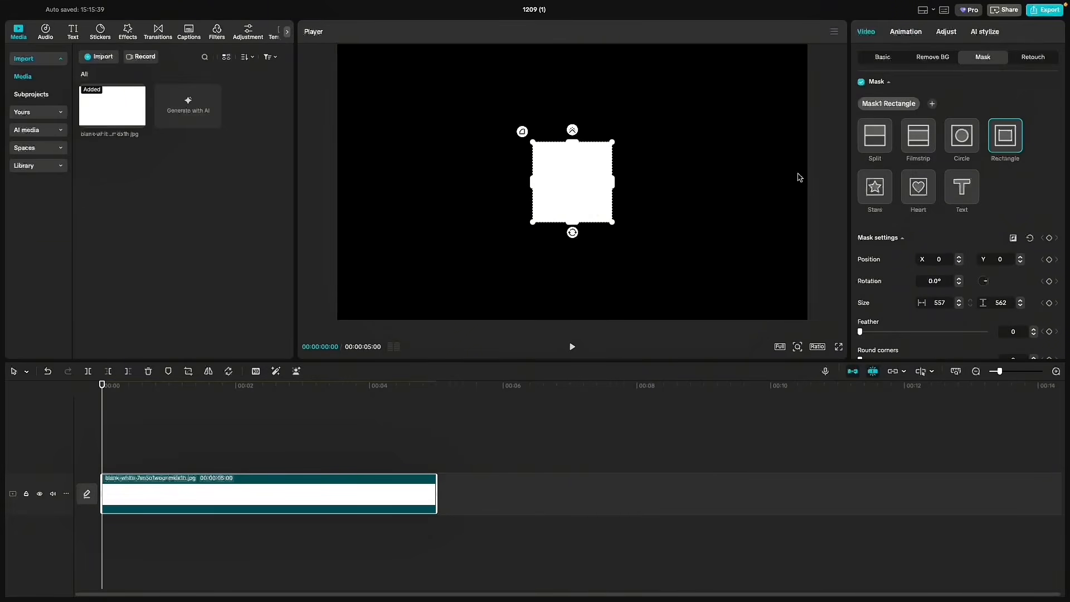
{"action": "left_click_drag", "start_coordinate": [612, 182], "coordinate": [663, 183]}
{"action": "left_click_drag", "start_coordinate": [572, 142], "coordinate": [572, 139]}
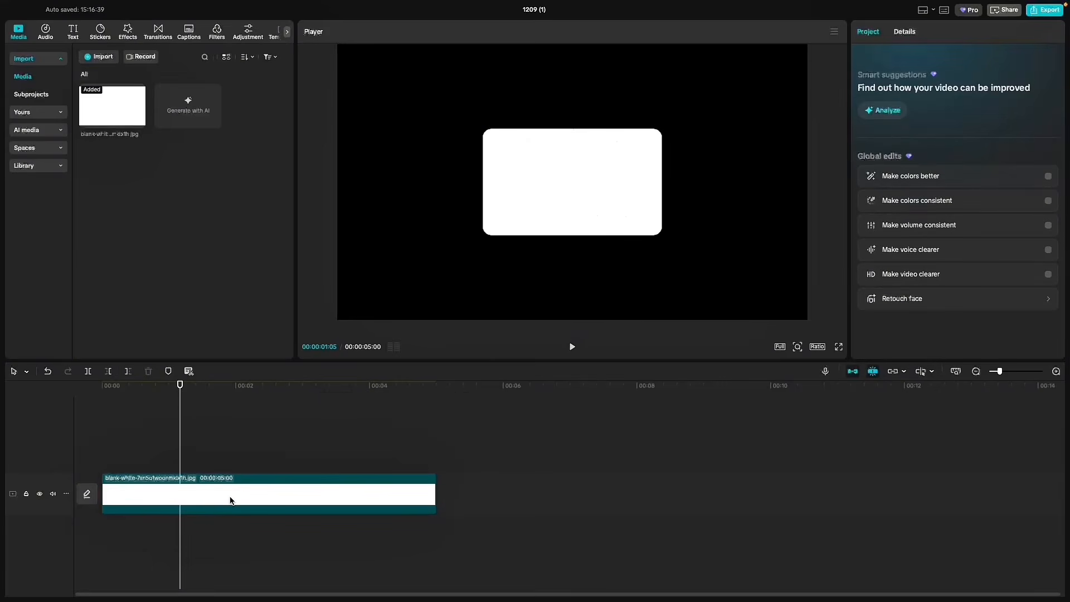
{"action": "right_click", "coordinate": [230, 500]}
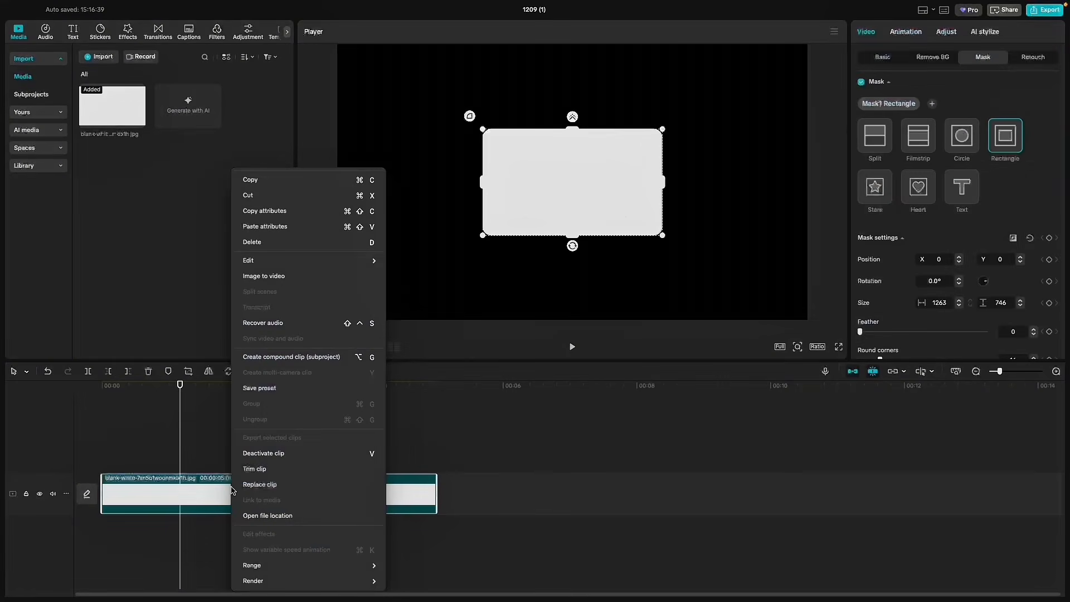
{"action": "left_click", "coordinate": [263, 363]}
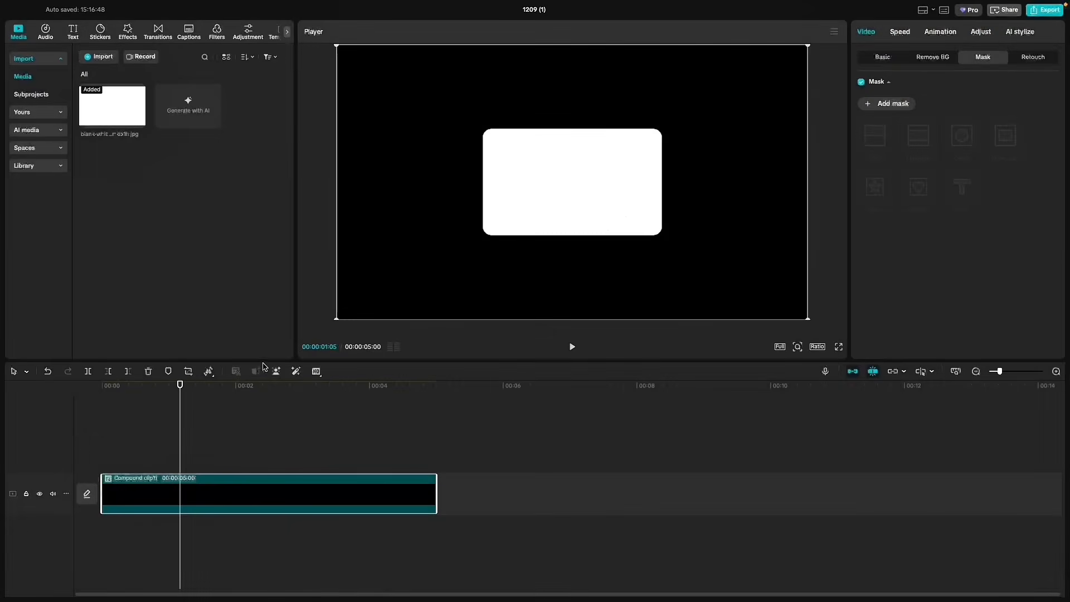
- Add an inverted, centred 715 by 420 rectangle mask with round corners of 11 to the compound clip to leave a thin outline
{"action": "left_click", "coordinate": [986, 59]}
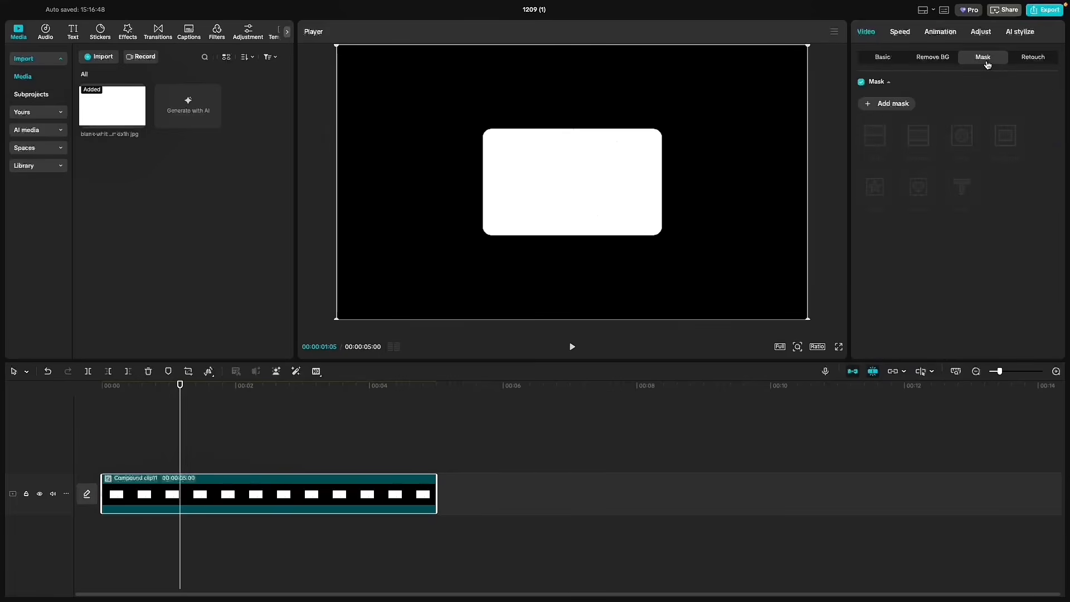
{"action": "left_click", "coordinate": [871, 105]}
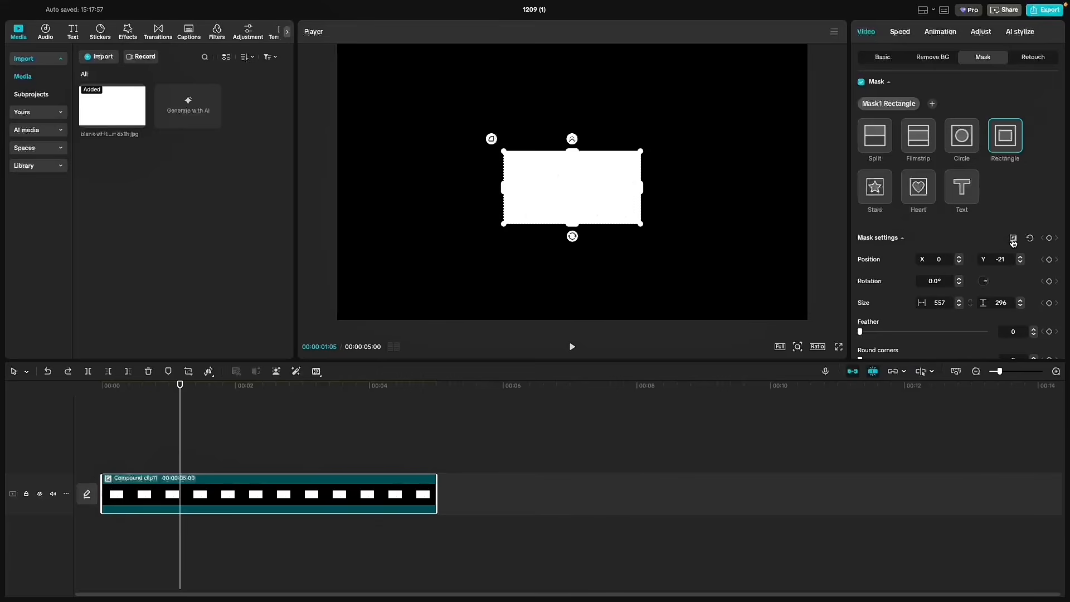
{"action": "left_click", "coordinate": [1014, 241]}
{"action": "mouse_move", "coordinate": [590, 198]}
{"action": "left_mouse_down"}
{"action": "mouse_move", "coordinate": [590, 184]}
{"action": "mouse_move", "coordinate": [602, 201]}
{"action": "mouse_move", "coordinate": [592, 190]}
{"action": "left_mouse_up"}
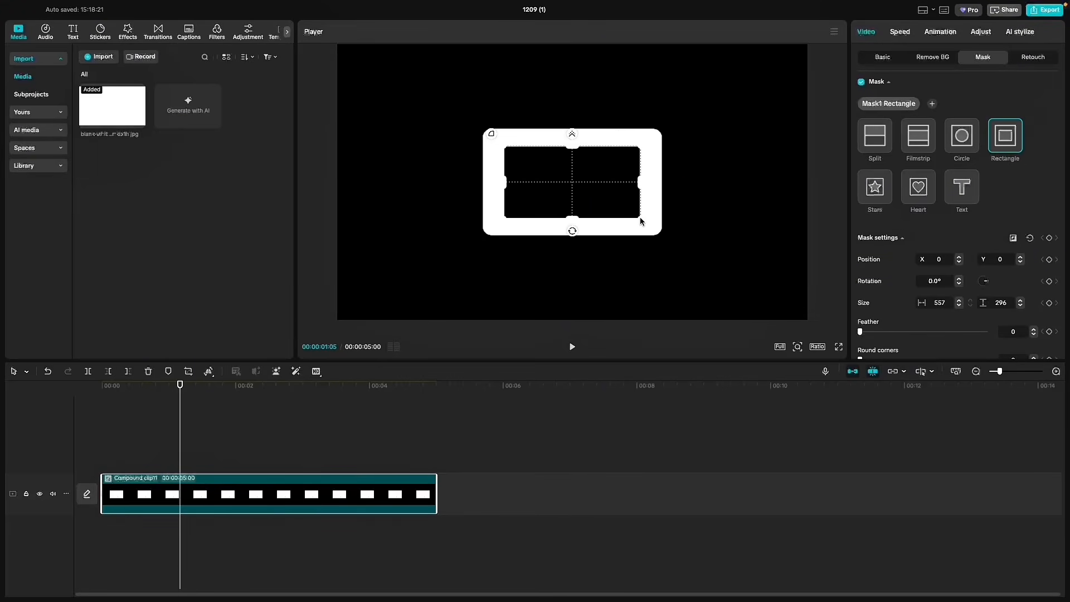
{"action": "left_click_drag", "start_coordinate": [640, 217], "coordinate": [659, 236]}
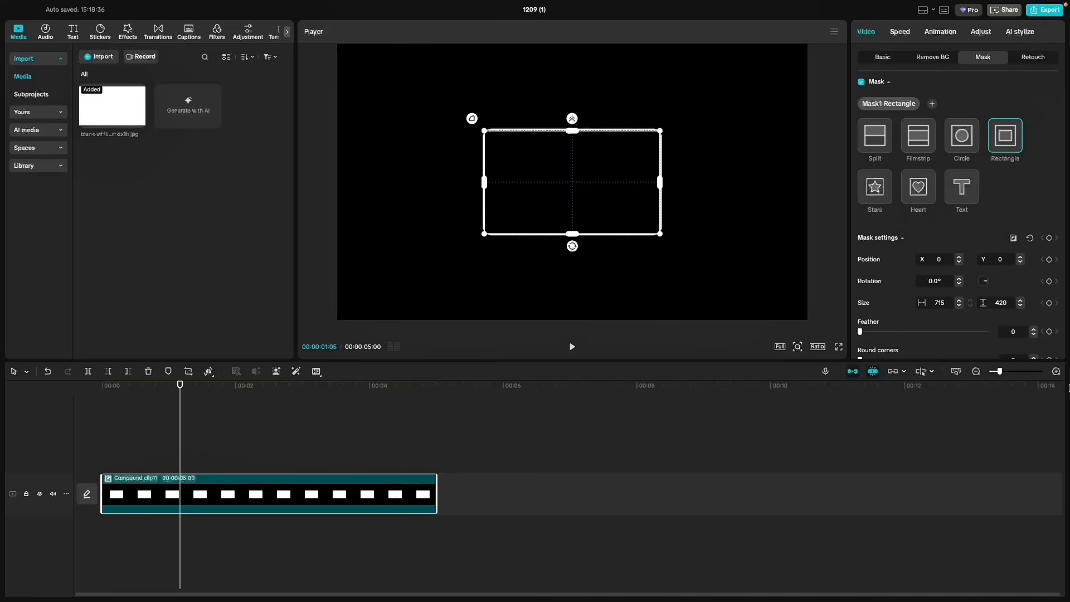
{"action": "scroll", "coordinate": [946, 132], "scroll_direction": "down", "scroll_amount": 3}
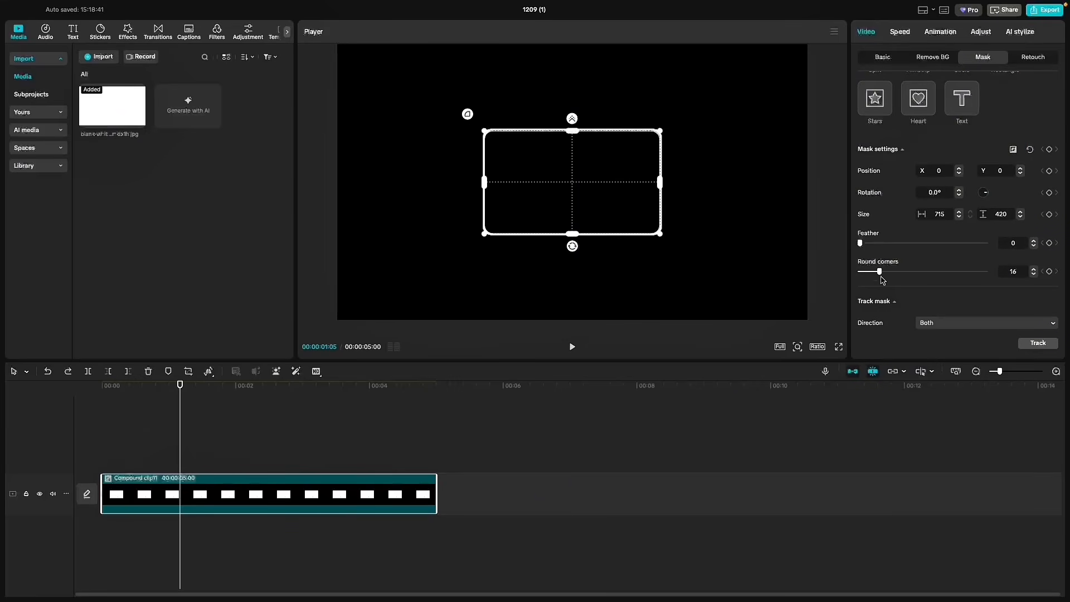
{"action": "left_click", "coordinate": [883, 58]}
{"action": "left_click", "coordinate": [144, 429]}
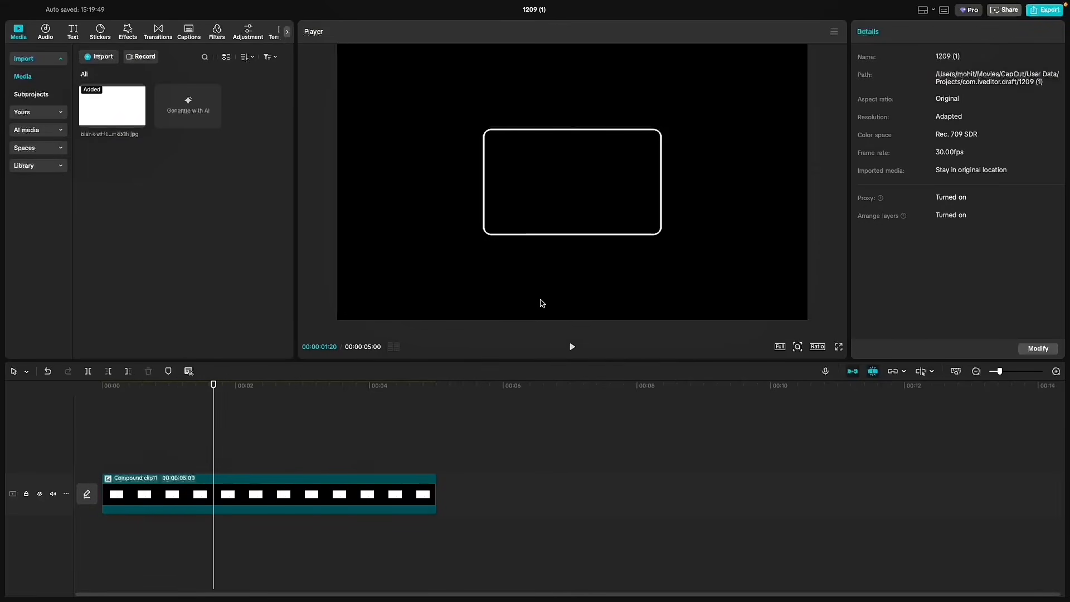
- Duplicate the outline clip onto the track above and set the lower clip's opacity to 30%
{"action": "key", "text": "Right"}
{"action": "key", "text": "Right"}
{"action": "left_click_drag", "start_coordinate": [228, 498], "coordinate": [234, 453]}
{"action": "left_click", "coordinate": [140, 418]}
{"action": "left_click", "coordinate": [204, 496]}
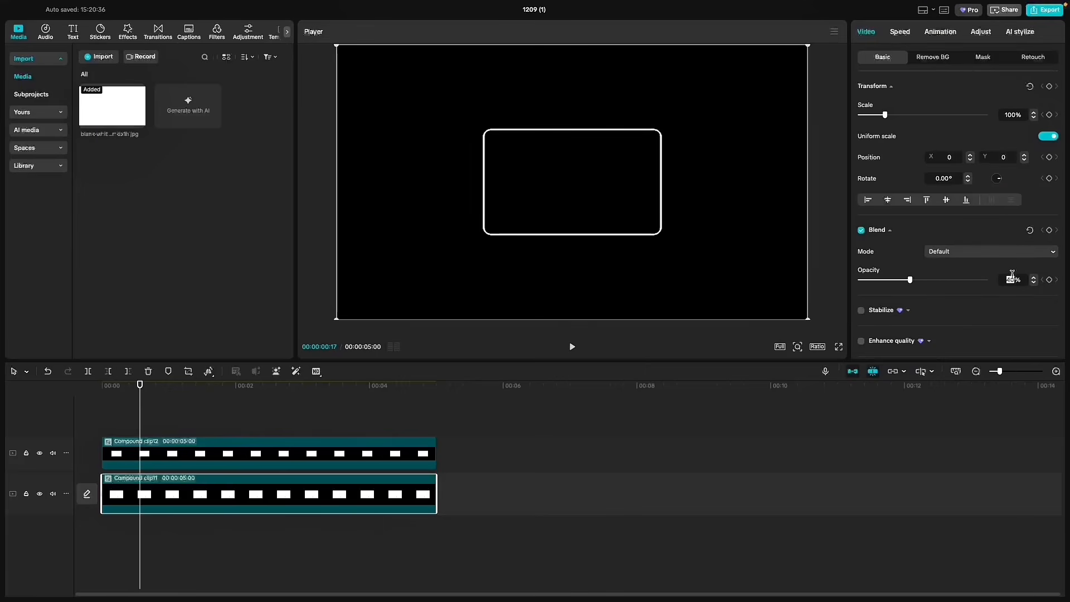
- Turn the upper copy of the outline into its own compound clip
{"action": "left_click", "coordinate": [147, 424]}
{"action": "right_click", "coordinate": [165, 445]}
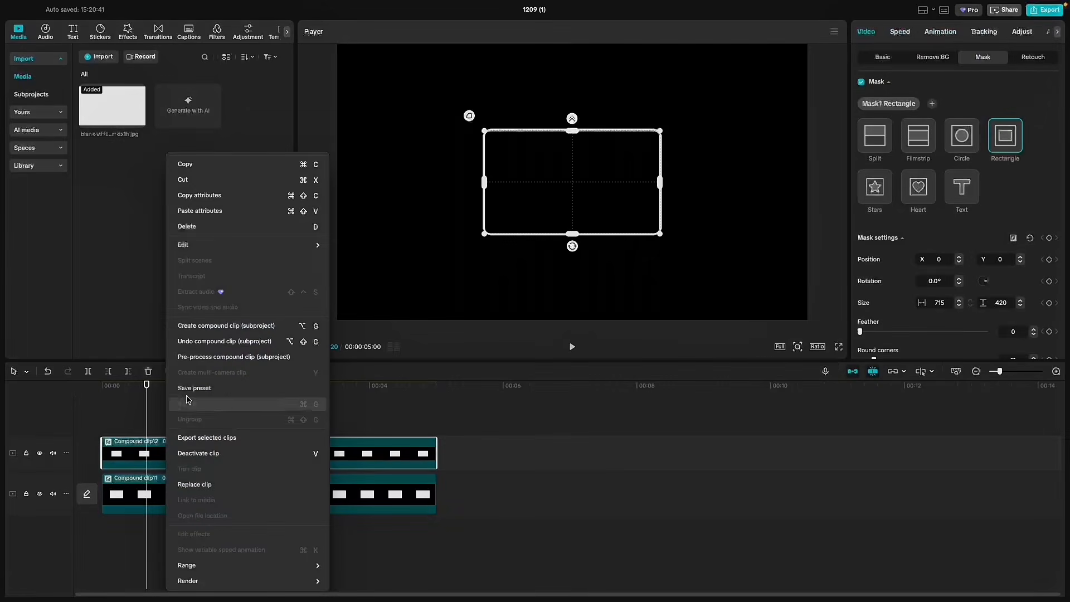
{"action": "left_click", "coordinate": [204, 327]}
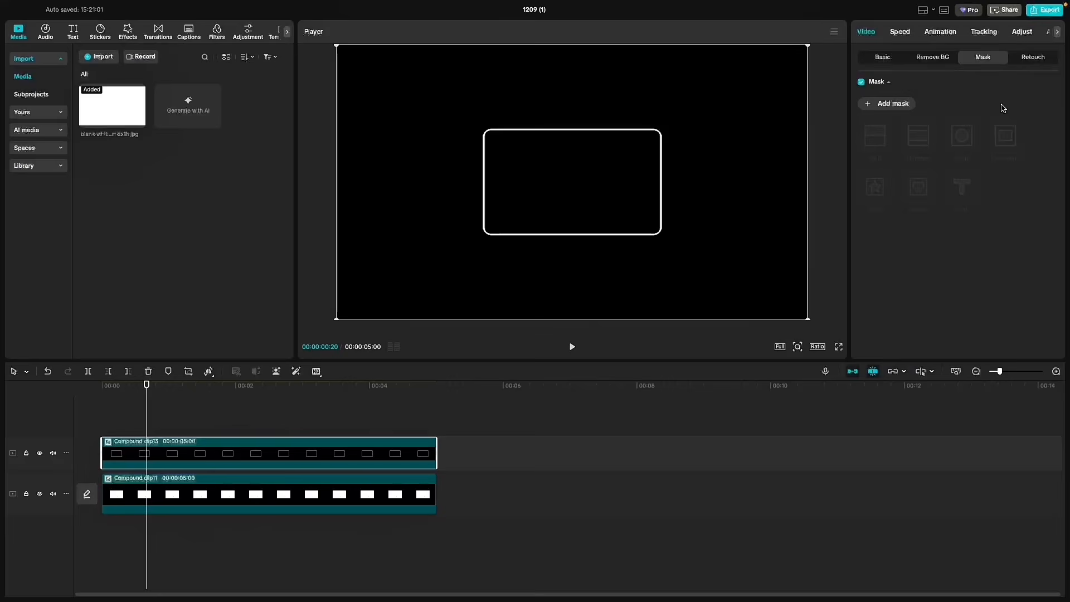
- Add a Filmstrip mask of size 268 rotated to -229° to the upper clip and keyframe the mask settings at its start
{"action": "left_click", "coordinate": [869, 106]}
{"action": "left_click", "coordinate": [923, 139]}
{"action": "left_click_drag", "start_coordinate": [572, 251], "coordinate": [573, 215]}
{"action": "left_click_drag", "start_coordinate": [572, 227], "coordinate": [525, 170]}
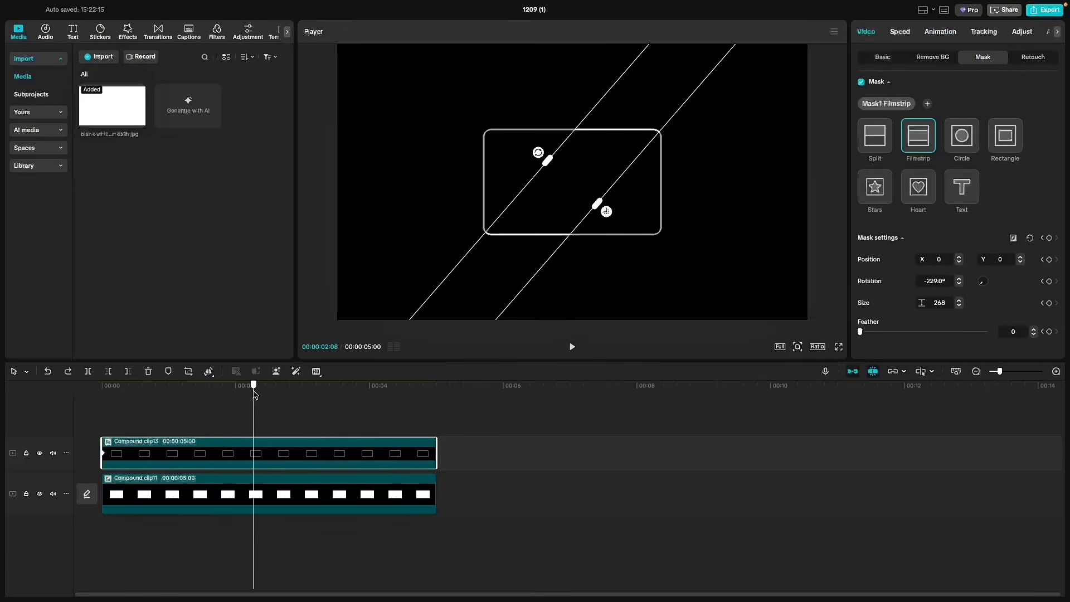
- Near the clip's end, rotate the Filmstrip mask to -583°, set its feather to 34 and size to 131, and preview the moving highlight
{"action": "left_click_drag", "start_coordinate": [254, 391], "coordinate": [380, 393]}
{"action": "left_click_drag", "start_coordinate": [541, 150], "coordinate": [516, 72]}
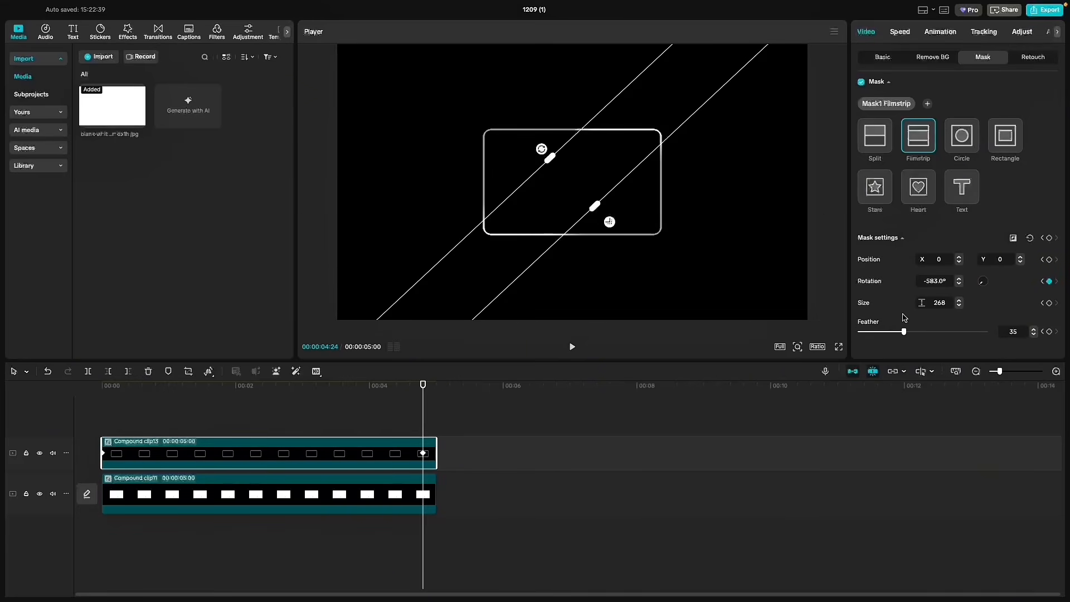
{"action": "left_click_drag", "start_coordinate": [596, 208], "coordinate": [583, 194]}
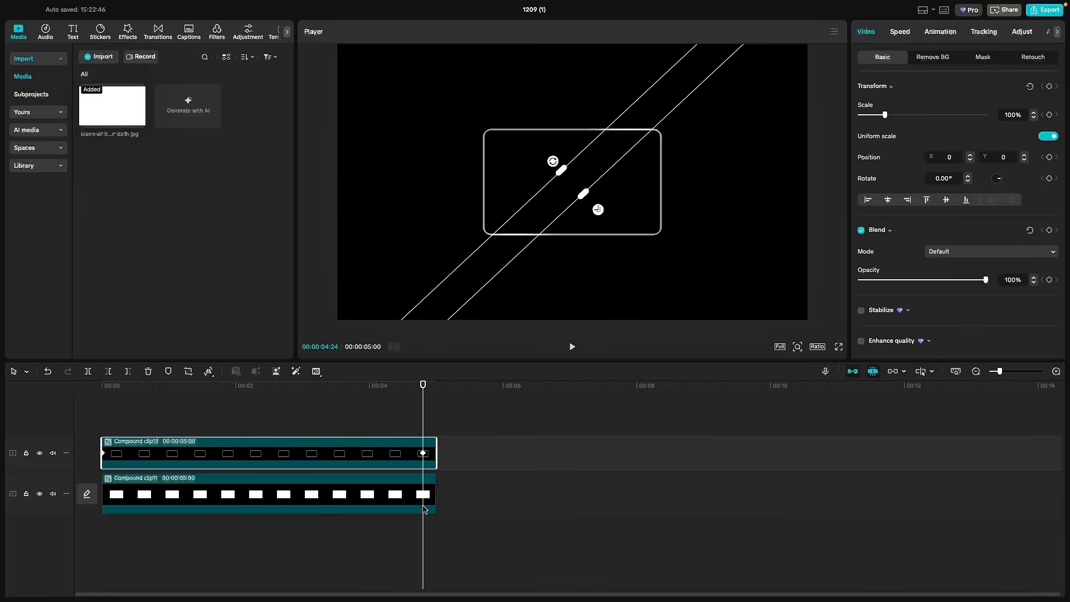
{"action": "left_click", "coordinate": [417, 498]}
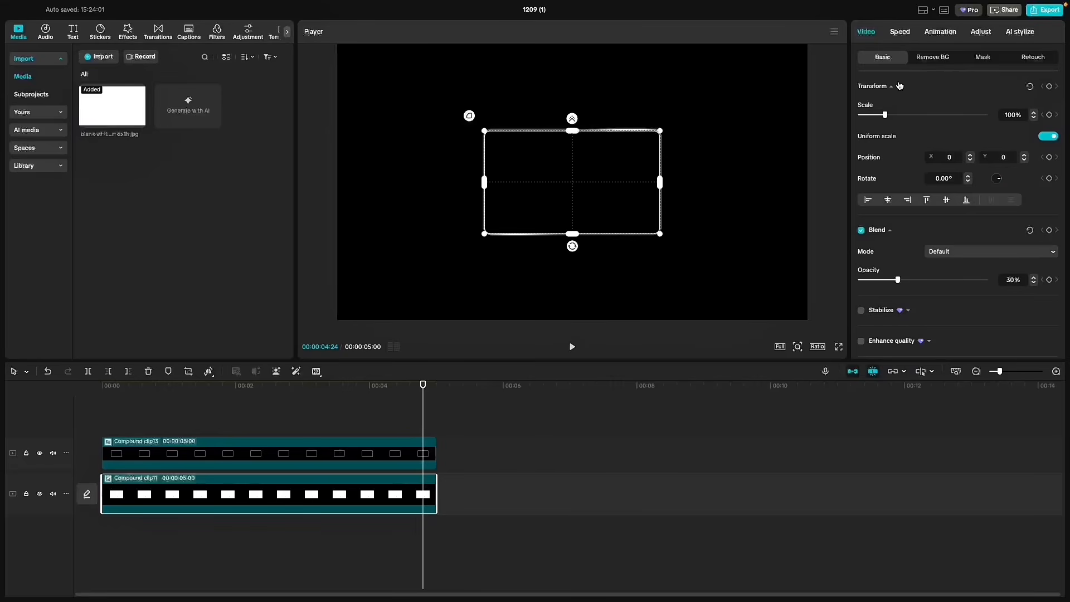
{"action": "left_click_drag", "start_coordinate": [304, 395], "coordinate": [1, 403]}
{"action": "key", "text": "space"}
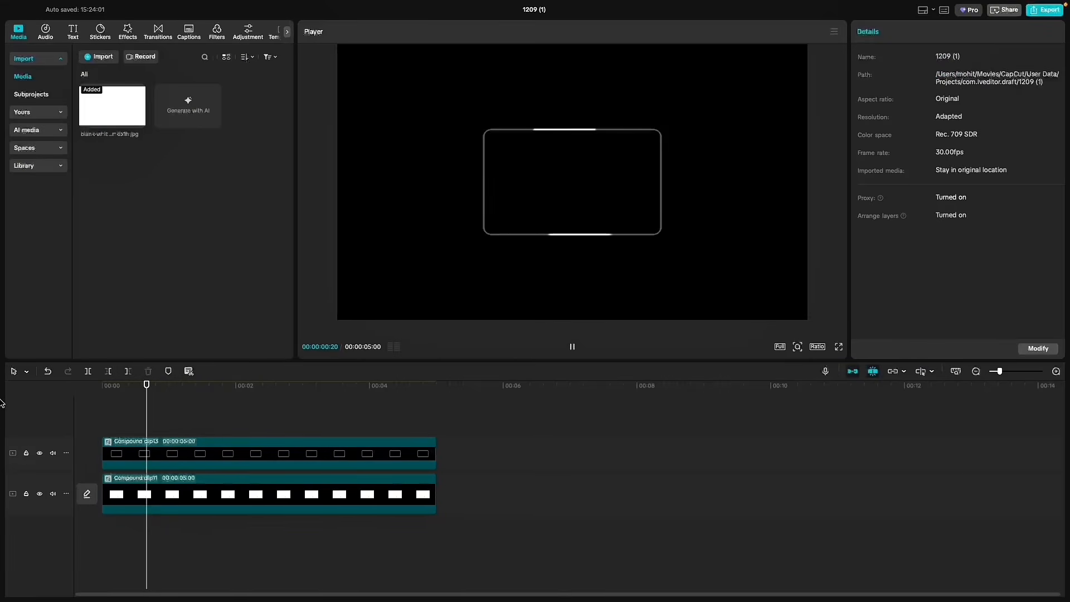
{"action": "key", "text": "space"}
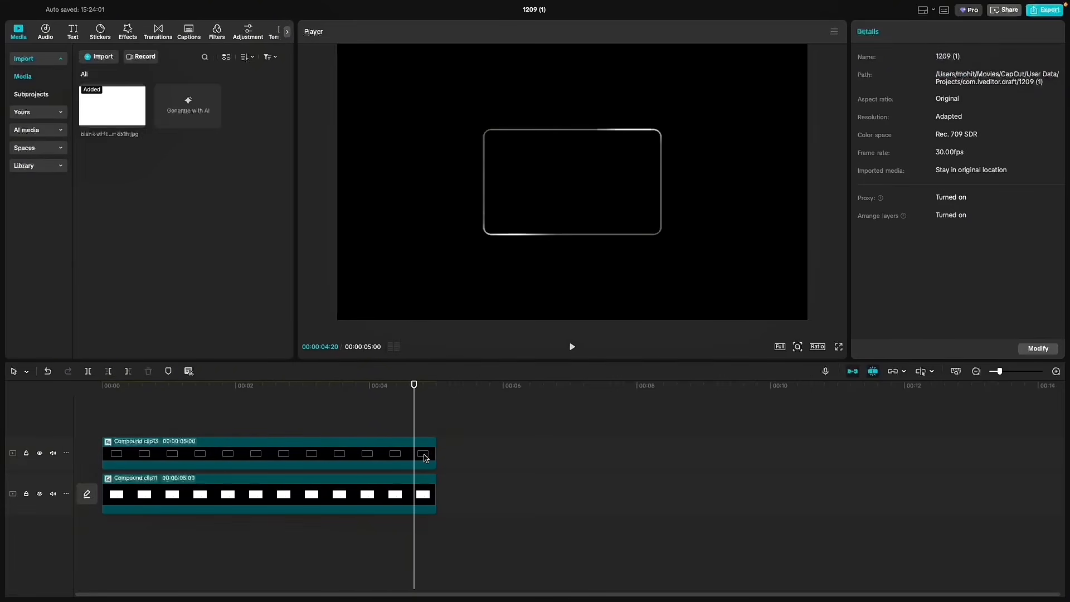
- Refine the size and feather of the upper clip's Filmstrip mask at its end and start keyframes
{"action": "left_click", "coordinate": [423, 456]}
{"action": "left_click", "coordinate": [987, 57]}
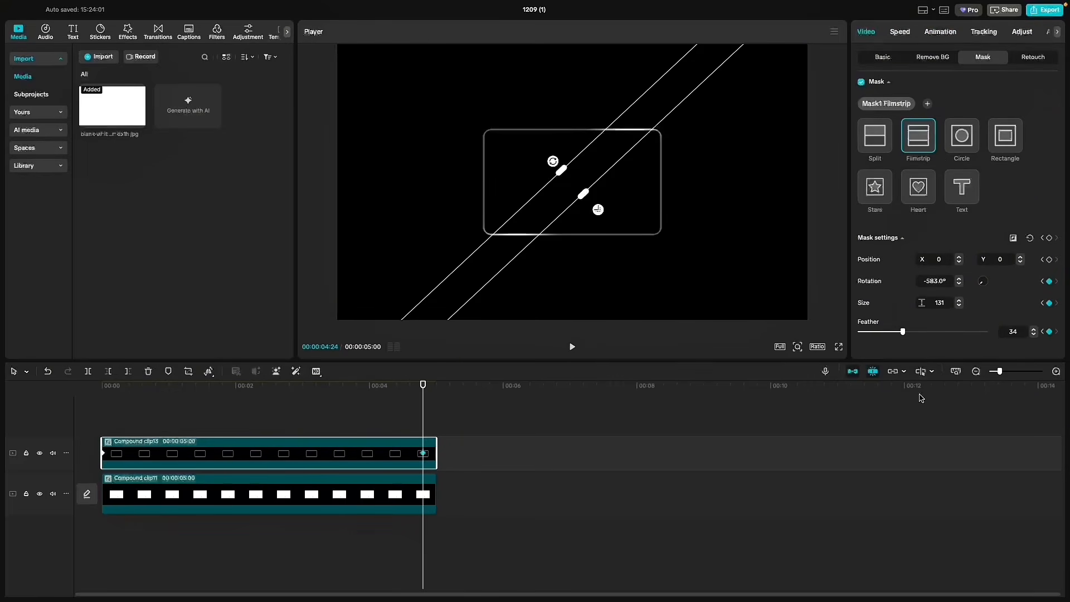
{"action": "left_click_drag", "start_coordinate": [584, 195], "coordinate": [577, 186]}
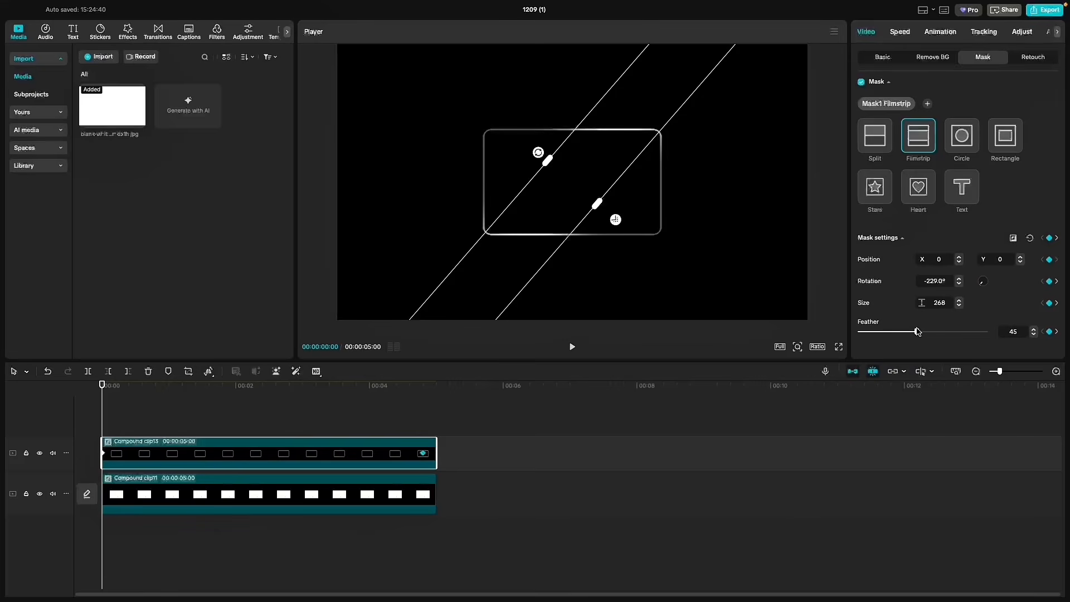
{"action": "left_click_drag", "start_coordinate": [610, 216], "coordinate": [597, 204]}
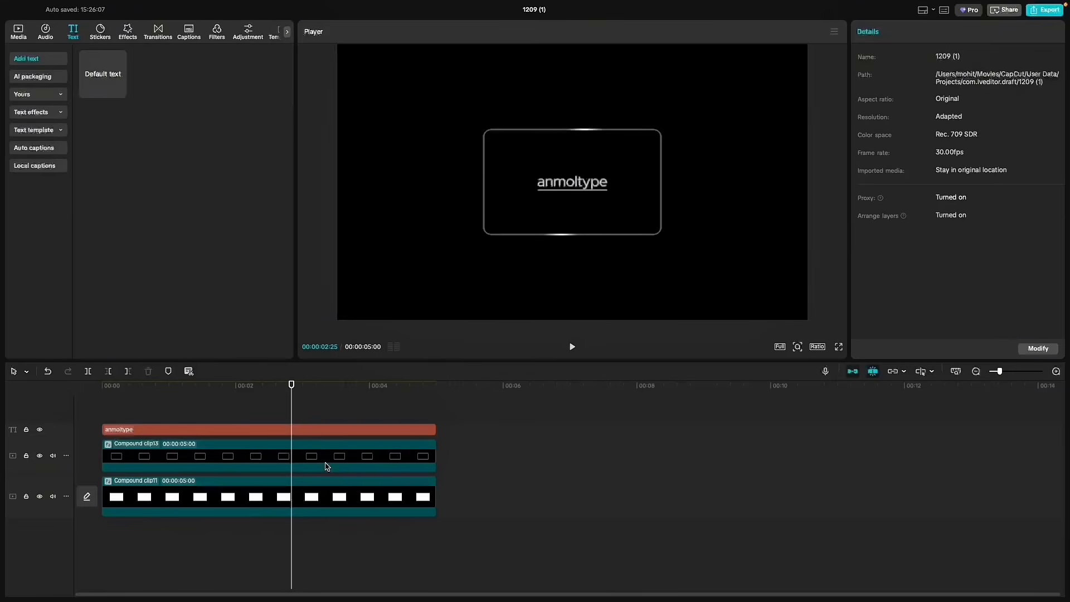
- Tint the moving highlight on the upper outline clip blue by steepening its blue colour curve
{"action": "left_click", "coordinate": [327, 467]}
{"action": "left_click", "coordinate": [1023, 33]}
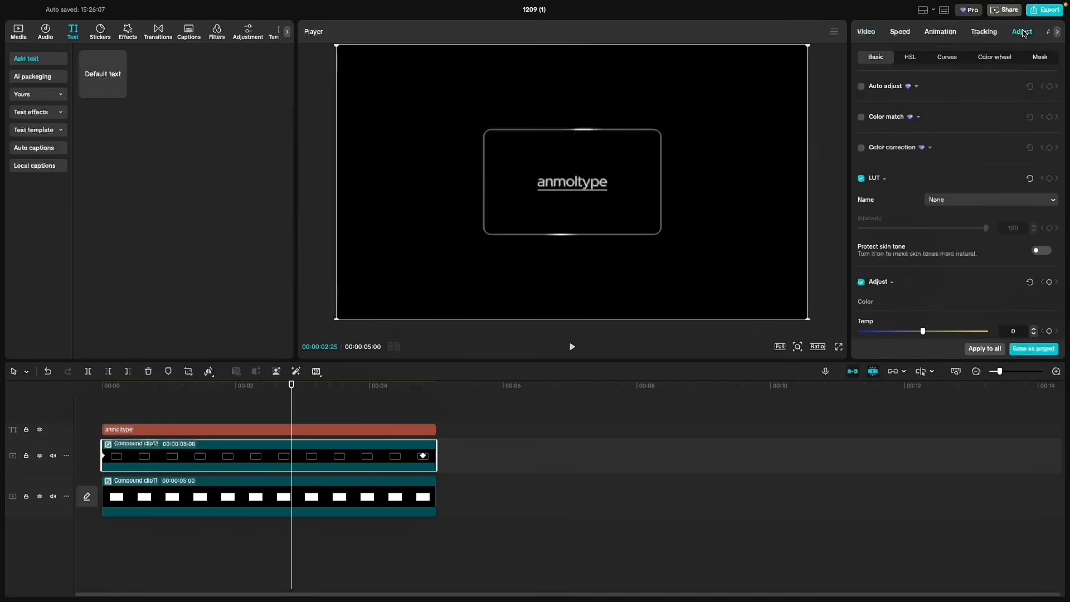
{"action": "left_click", "coordinate": [949, 58]}
{"action": "scroll", "coordinate": [987, 195], "scroll_direction": "down", "scroll_amount": 5}
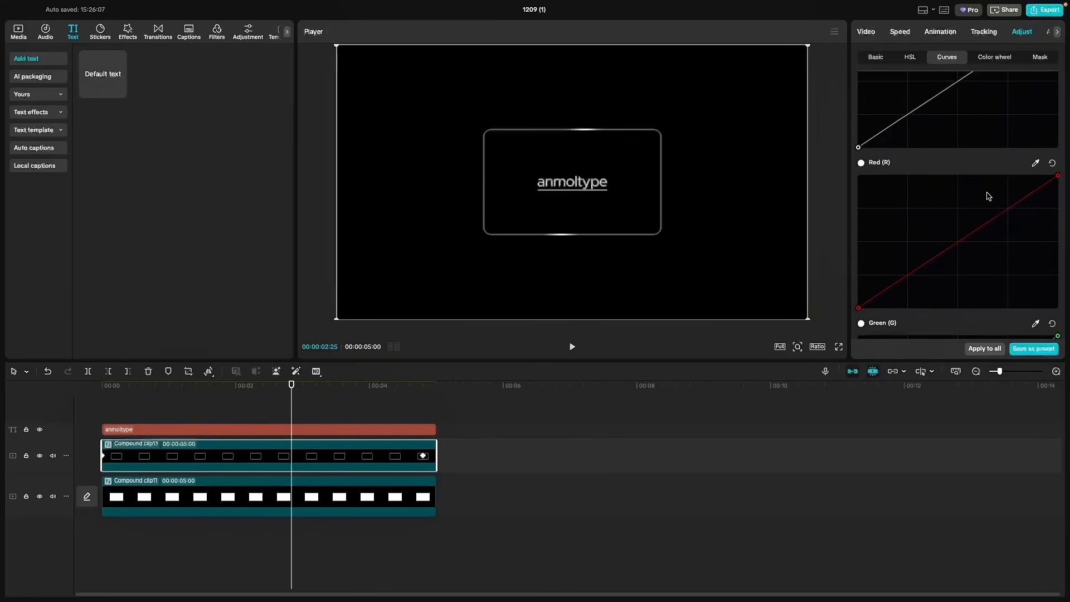
{"action": "scroll", "coordinate": [1037, 282], "scroll_direction": "down", "scroll_amount": 4}
{"action": "left_click_drag", "start_coordinate": [1058, 173], "coordinate": [981, 173]}
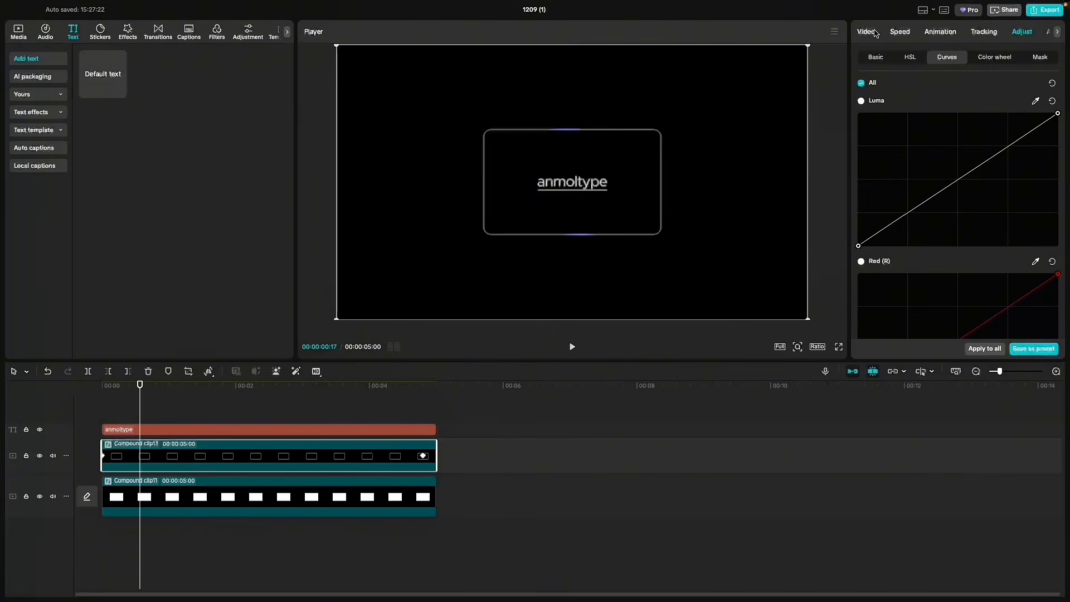
- Keyframe the upper clip's Filmstrip mask size at 210 around frame 17 and preview the glowing border
{"action": "left_click", "coordinate": [866, 32]}
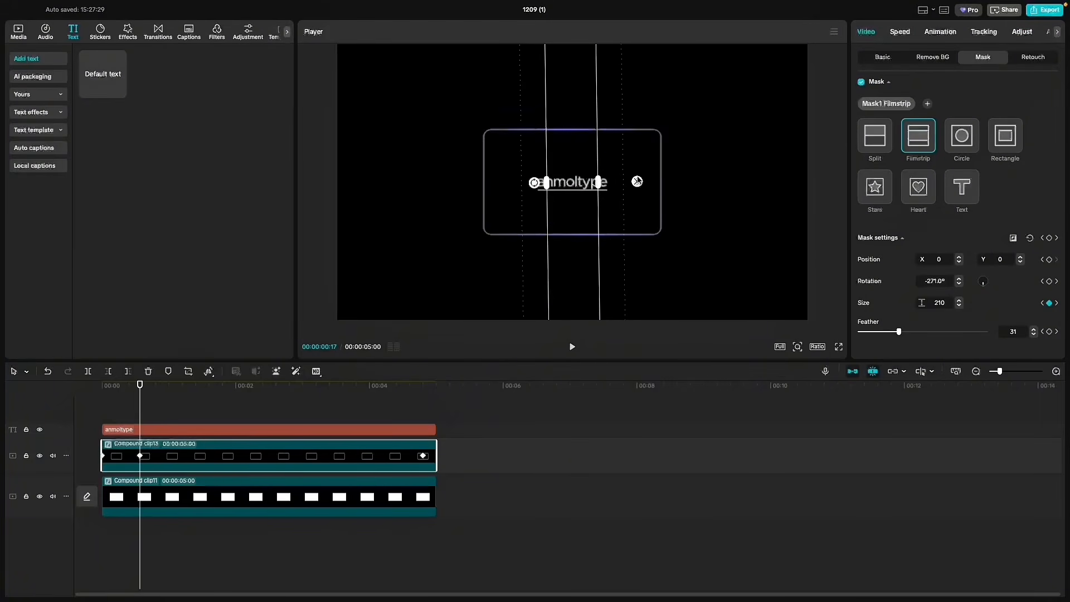
{"action": "key", "text": "space"}
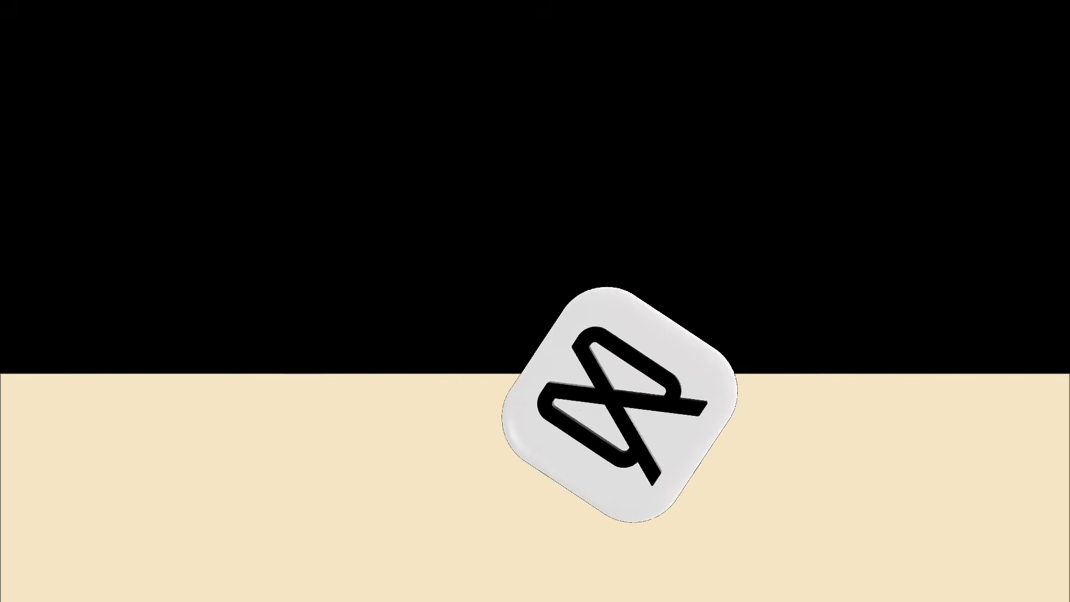
- Add a default text clip reading "the" and a duplicate on the track above reading "smooth"
{"action": "left_click_drag", "start_coordinate": [103, 74], "coordinate": [112, 463]}
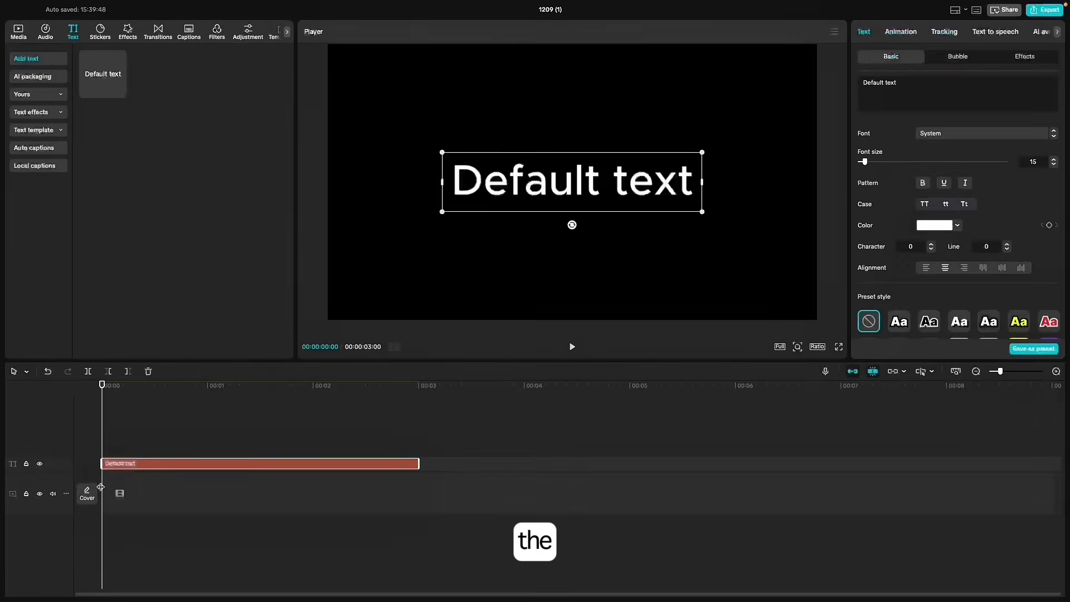
{"action": "left_click_drag", "start_coordinate": [863, 83], "coordinate": [1046, 77]}
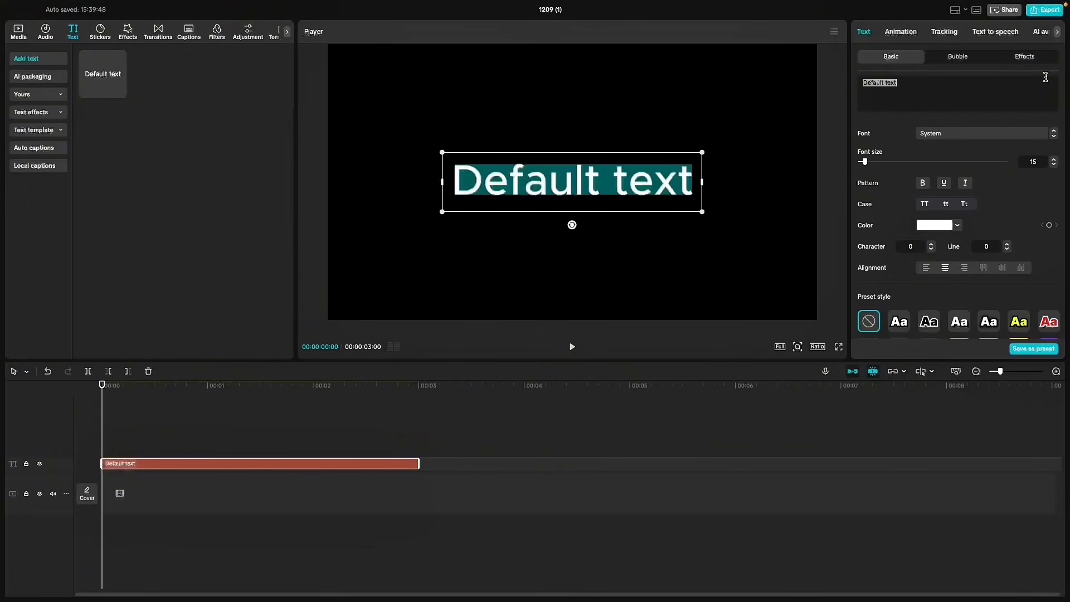
{"action": "type", "text": "the"}
{"action": "left_click_drag", "start_coordinate": [143, 468], "coordinate": [157, 453]}
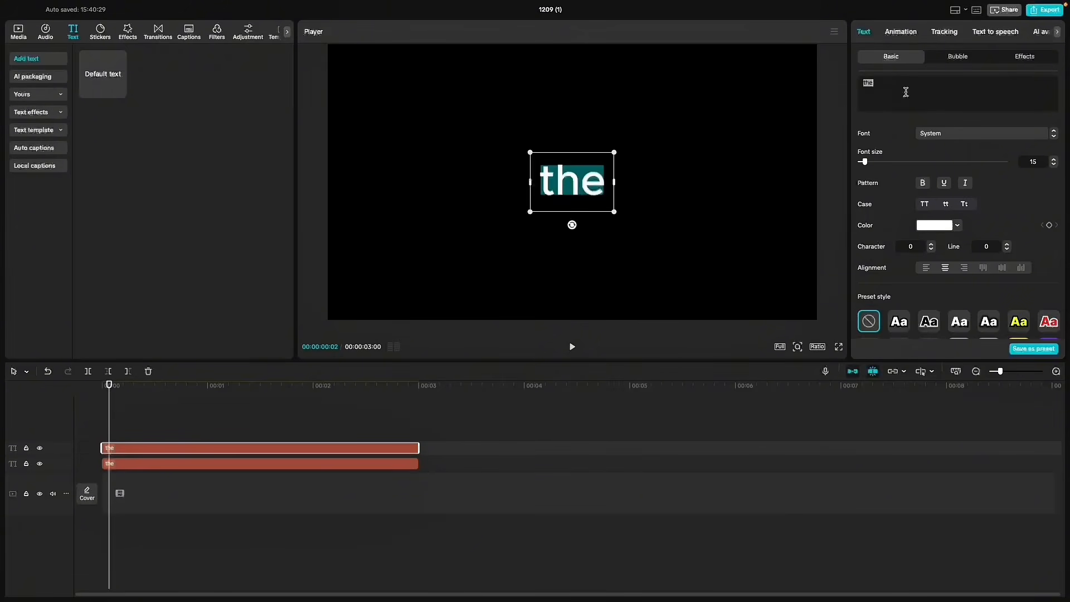
{"action": "type", "text": "smooth"}
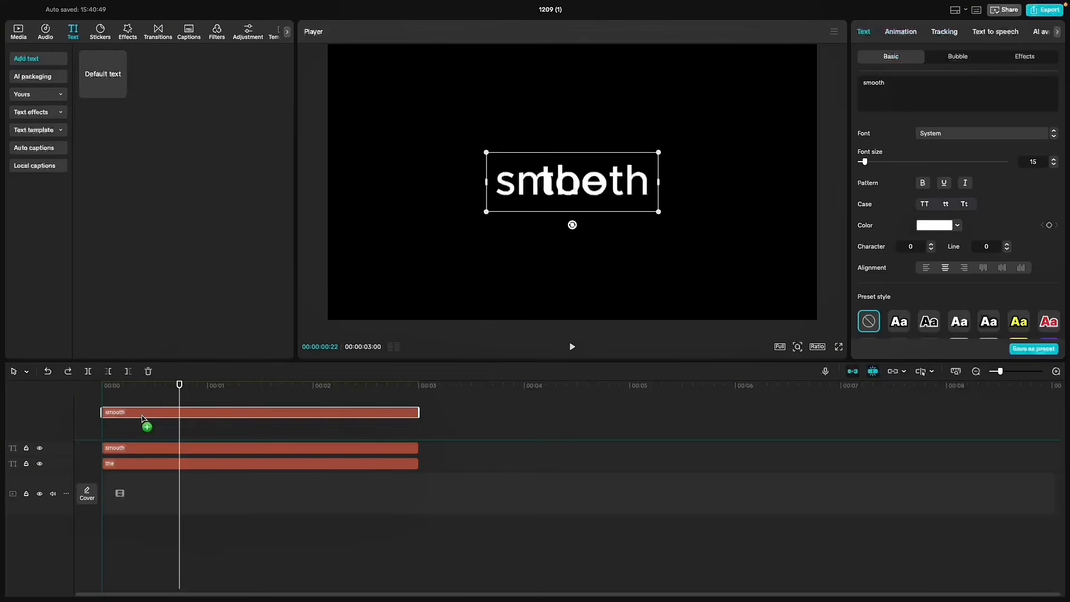
- Stack three more copies of the text clip reading "animation", "in" and "capcut"
{"action": "triple_click", "coordinate": [978, 105]}
{"action": "type", "text": "animation"}
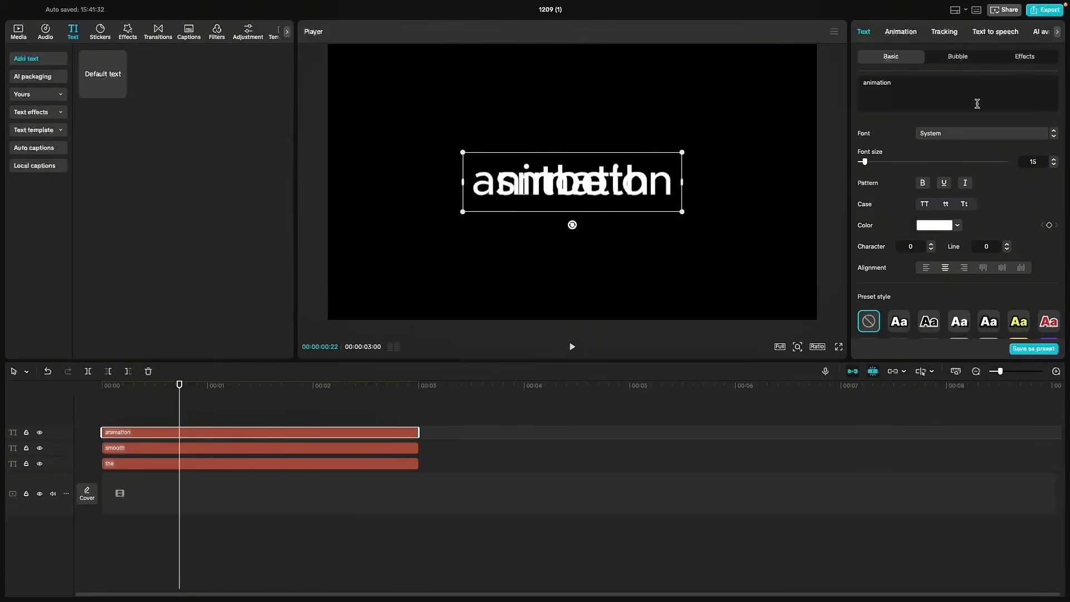
{"action": "left_click_drag", "start_coordinate": [189, 435], "coordinate": [147, 426]}
{"action": "double_click", "coordinate": [1017, 98]}
{"action": "type", "text": "in"}
{"action": "double_click", "coordinate": [880, 102]}
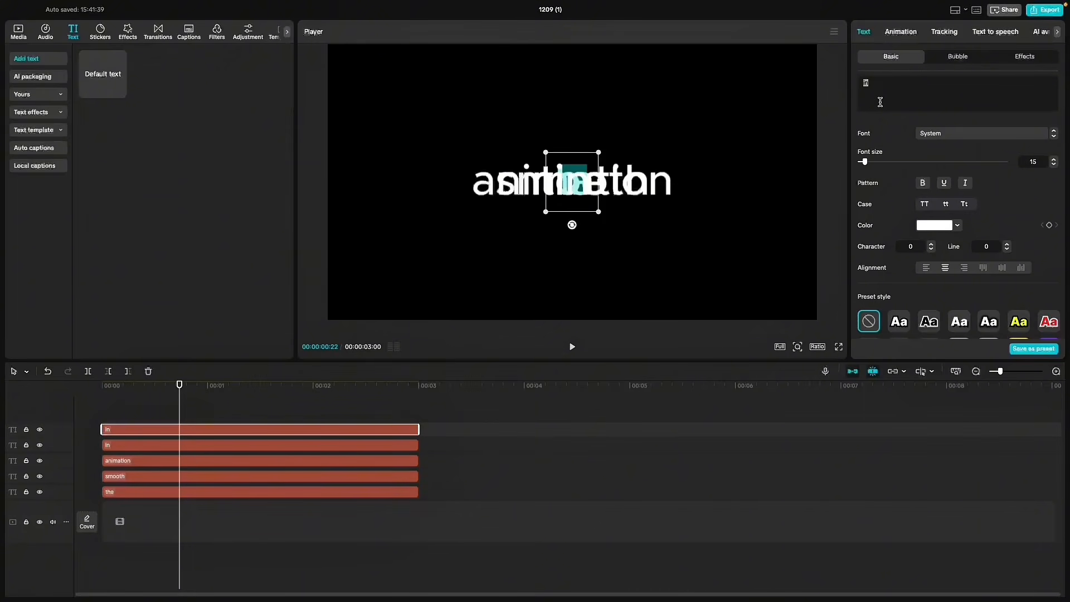
{"action": "type", "text": "capcut"}
- Move the word "the" out to the left of the other words and scale all five words down to 49%
{"action": "left_click", "coordinate": [209, 411]}
{"action": "key", "text": "super+a"}
{"action": "left_click", "coordinate": [217, 411]}
{"action": "left_click_drag", "start_coordinate": [274, 405], "coordinate": [251, 516]}
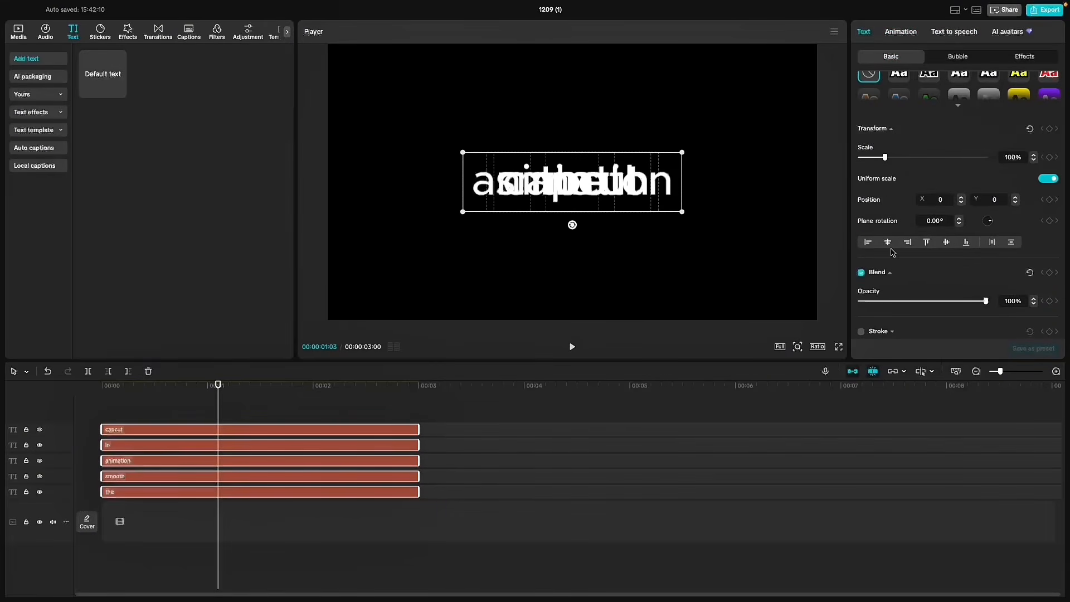
{"action": "scroll", "coordinate": [887, 261], "scroll_direction": "up", "scroll_amount": 5}
{"action": "left_click", "coordinate": [379, 491]}
{"action": "left_click_drag", "start_coordinate": [577, 201], "coordinate": [394, 201]}
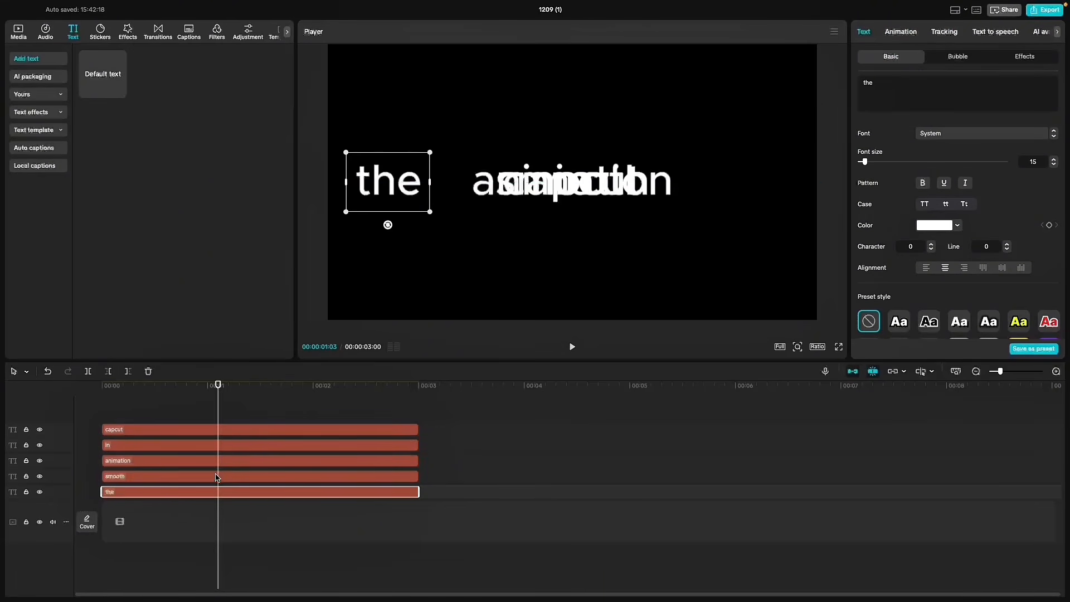
{"action": "left_click_drag", "start_coordinate": [291, 402], "coordinate": [262, 501]}
{"action": "left_click_drag", "start_coordinate": [682, 211], "coordinate": [597, 198]}
- Place the words "smooth", "animation", "in" and "capcut" side by side after "the" on one line
{"action": "left_click", "coordinate": [248, 492]}
{"action": "left_click_drag", "start_coordinate": [454, 185], "coordinate": [407, 185]}
{"action": "left_click", "coordinate": [298, 477]}
{"action": "left_click_drag", "start_coordinate": [552, 187], "coordinate": [680, 192]}
{"action": "left_click", "coordinate": [223, 461]}
{"action": "left_click", "coordinate": [196, 502]}
{"action": "left_click", "coordinate": [235, 445]}
{"action": "left_click", "coordinate": [385, 430]}
- Even out the horizontal spacing of all five words so the line reads "The smooth animation in capcut"
{"action": "left_click_drag", "start_coordinate": [228, 408], "coordinate": [278, 550]}
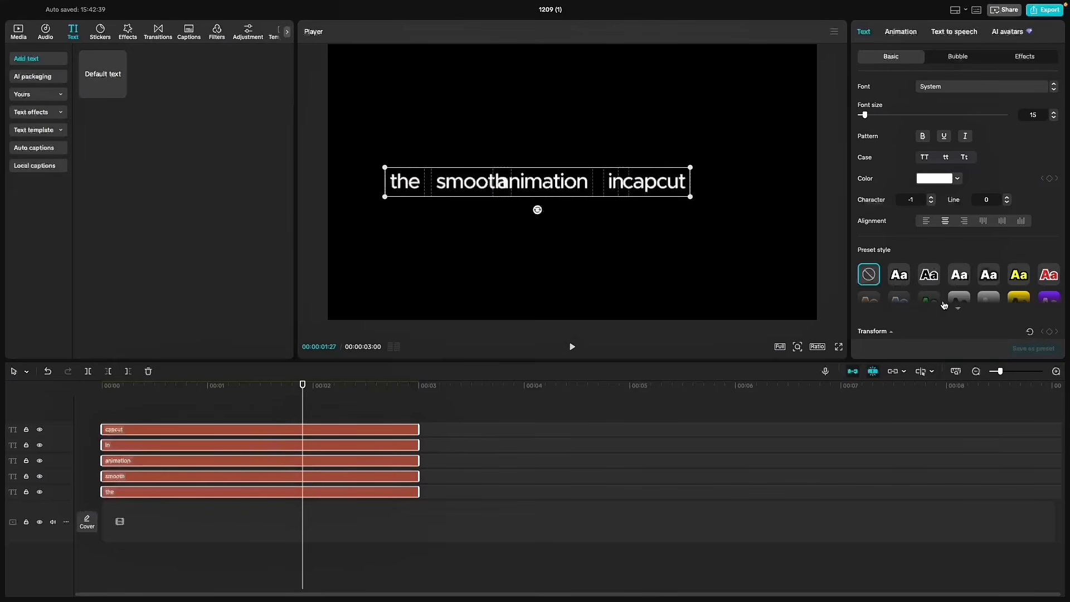
{"action": "scroll", "coordinate": [1004, 187], "scroll_direction": "down", "scroll_amount": 5}
{"action": "left_click", "coordinate": [993, 236]}
{"action": "left_click_drag", "start_coordinate": [483, 184], "coordinate": [515, 184]}
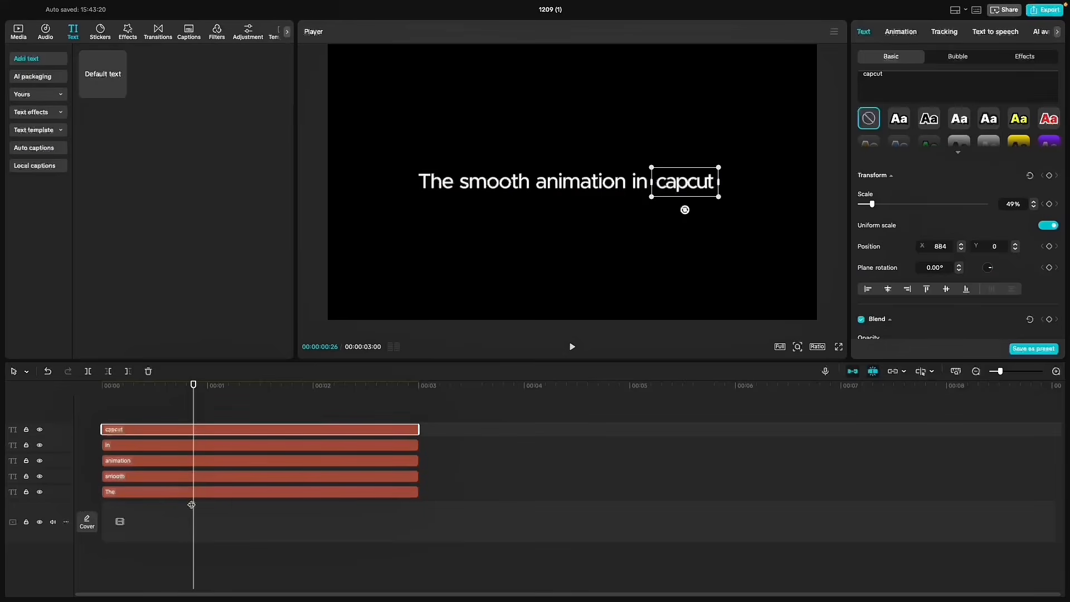
- Add a Transform keyframe at frame 26 to each of the five text clips
{"action": "left_click", "coordinate": [213, 490]}
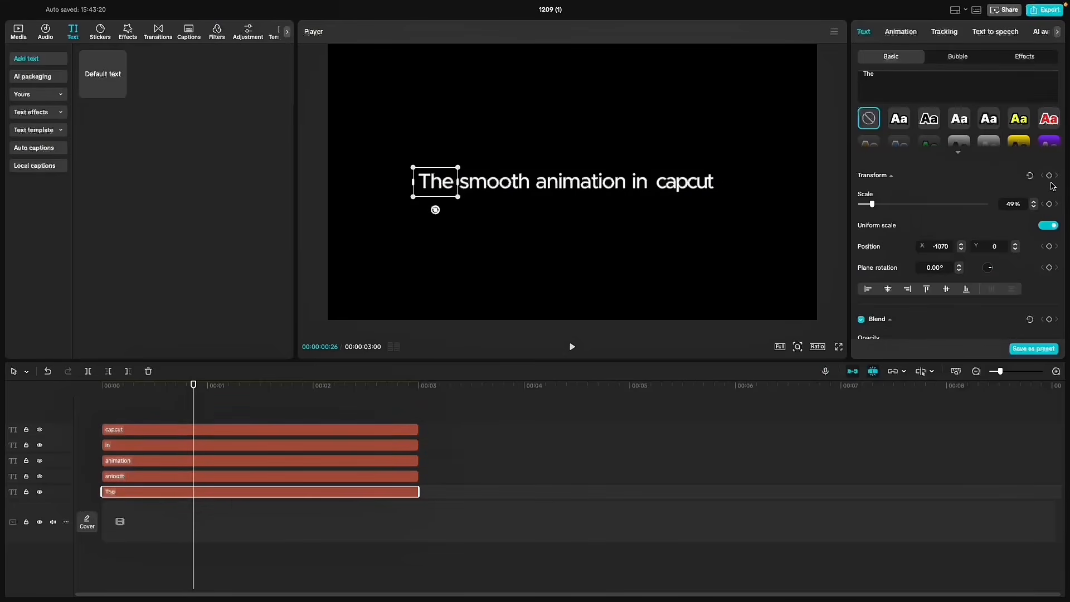
{"action": "left_click", "coordinate": [184, 478]}
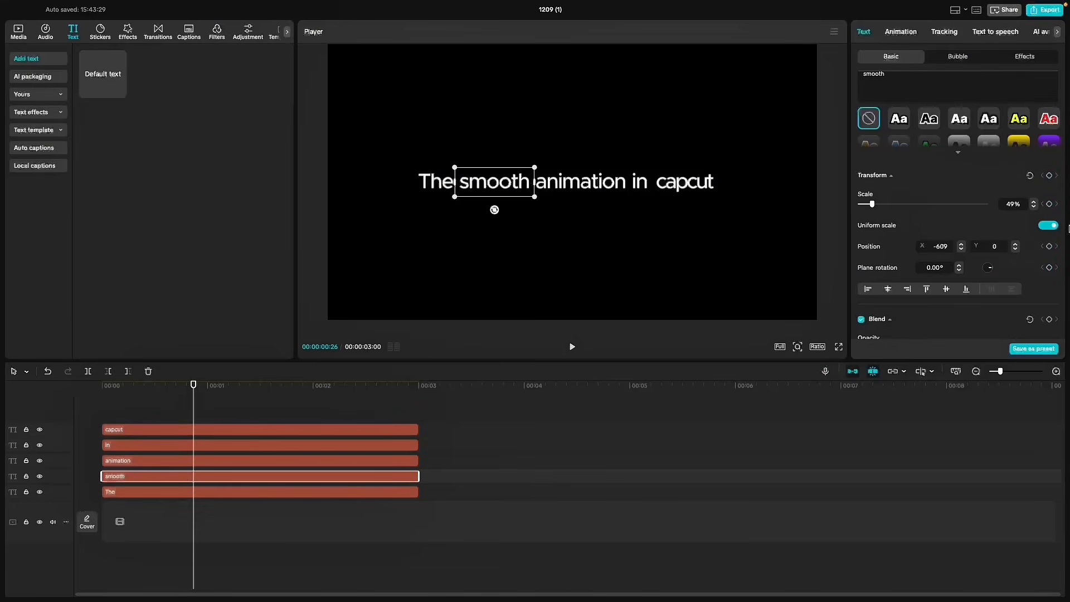
{"action": "left_click", "coordinate": [204, 462]}
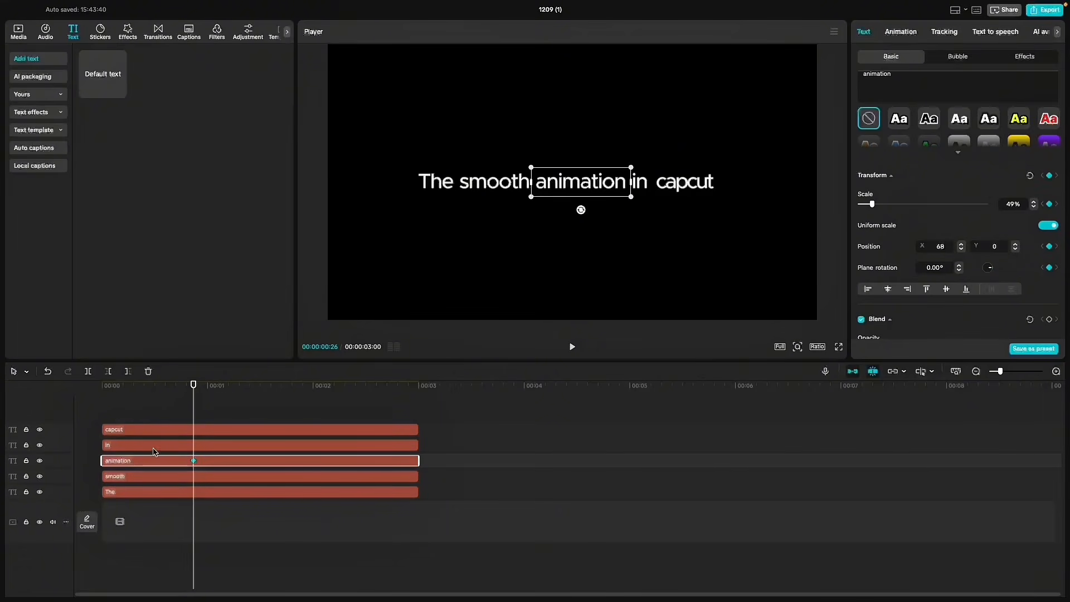
{"action": "left_click", "coordinate": [197, 444]}
{"action": "left_click", "coordinate": [203, 431]}
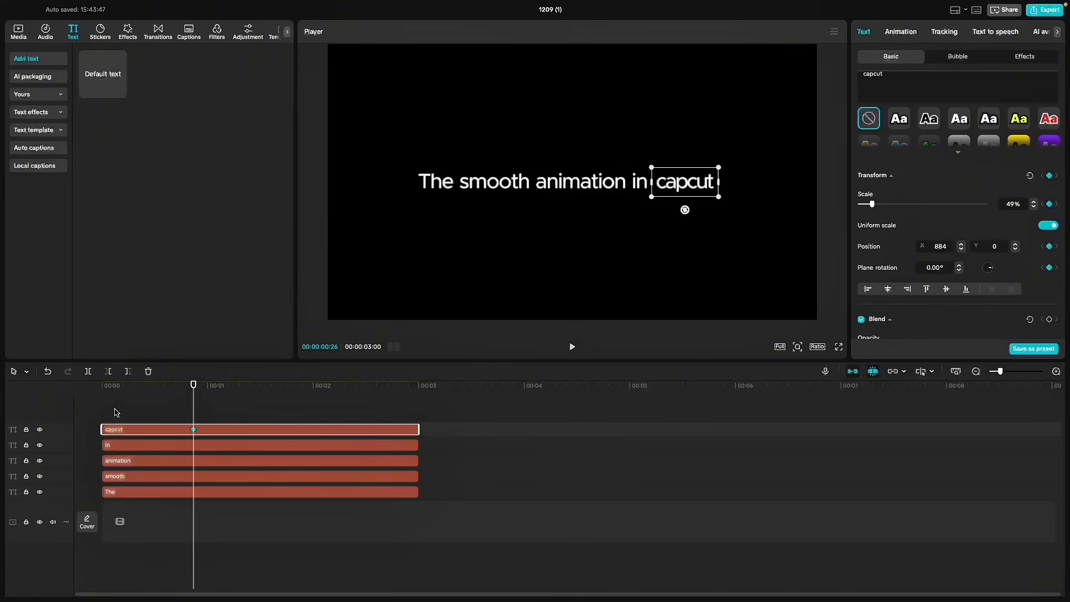
- At the clips' start, move all five words straight down below the canvas centre and preview the upward motion
{"action": "left_click_drag", "start_coordinate": [115, 413], "coordinate": [223, 552]}
{"action": "left_click", "coordinate": [134, 390]}
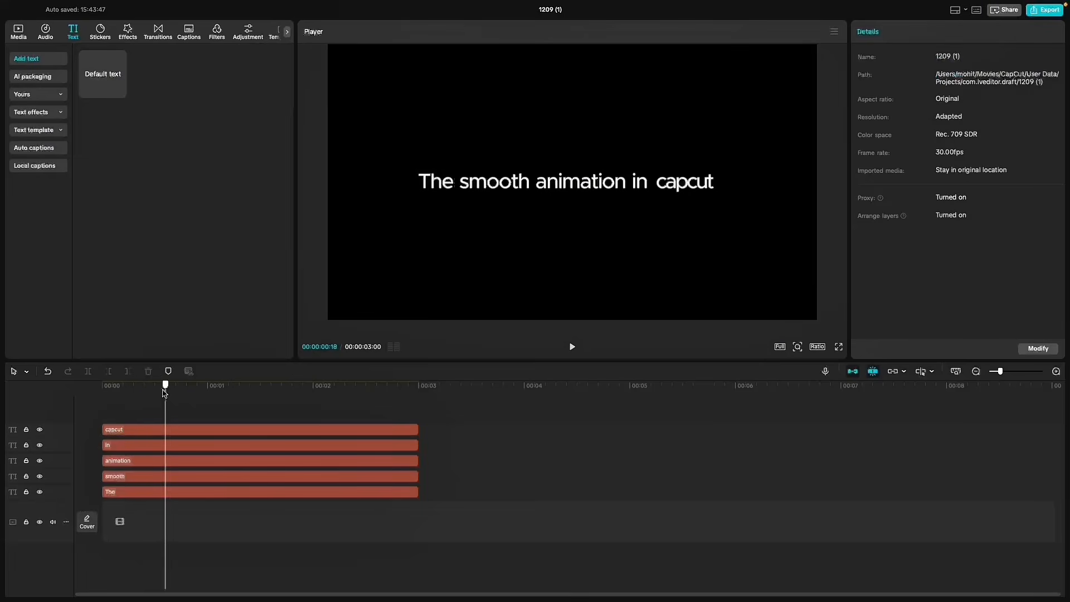
{"action": "left_click_drag", "start_coordinate": [140, 404], "coordinate": [101, 585]}
{"action": "left_click_drag", "start_coordinate": [556, 184], "coordinate": [554, 227]}
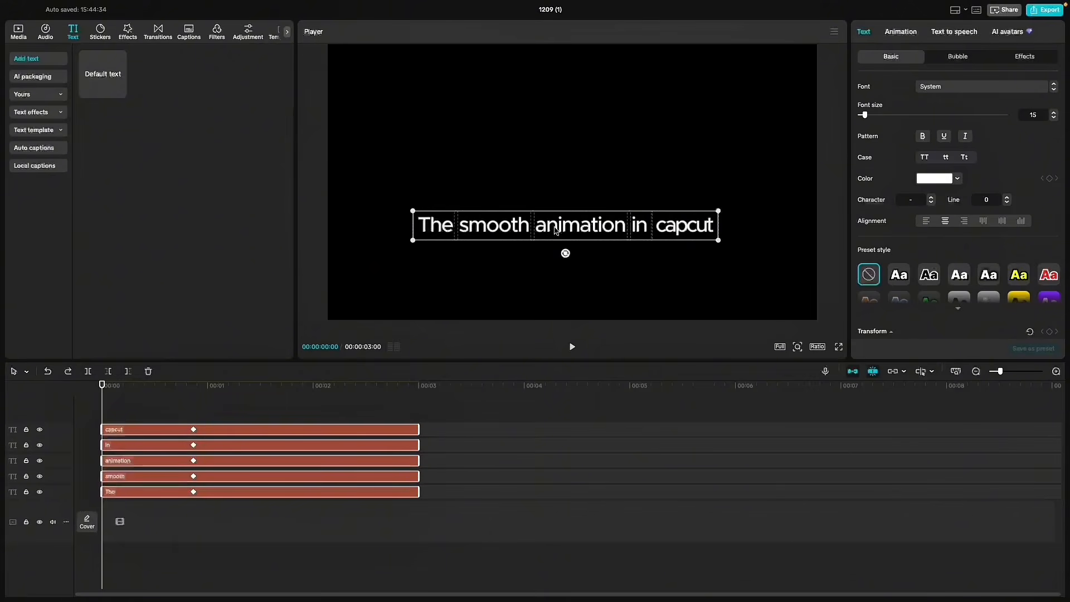
{"action": "left_click", "coordinate": [176, 399]}
{"action": "key", "text": "space"}
{"action": "key", "text": "space"}
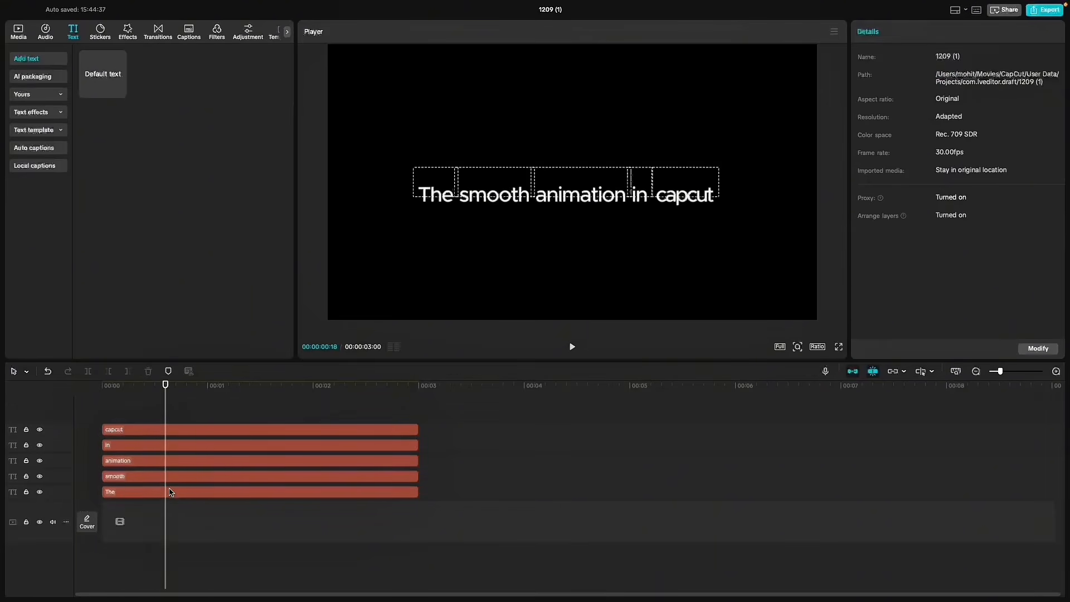
- Apply the Quad Out preset curve to the second keyframe of the "The" clip
{"action": "left_click", "coordinate": [171, 492]}
{"action": "right_click", "coordinate": [194, 493]}
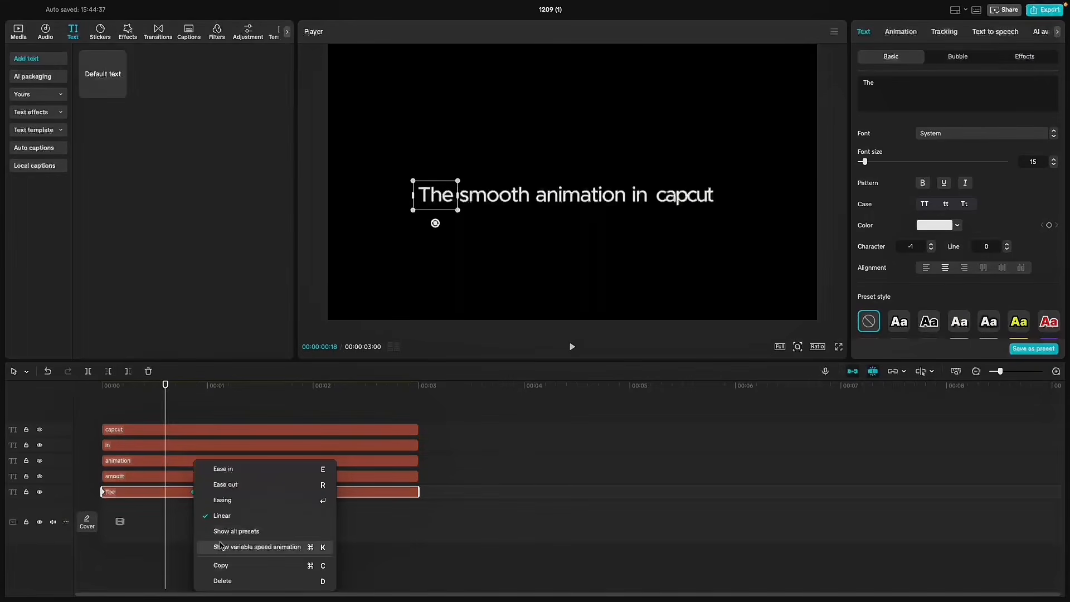
{"action": "left_click", "coordinate": [230, 538]}
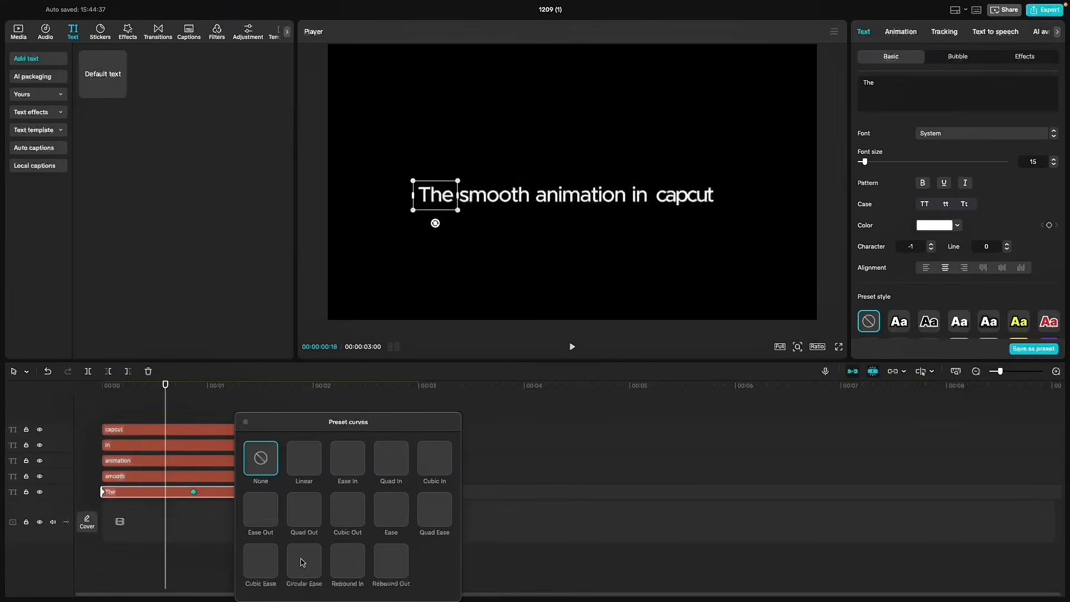
{"action": "left_click", "coordinate": [291, 498]}
{"action": "left_click", "coordinate": [184, 483]}
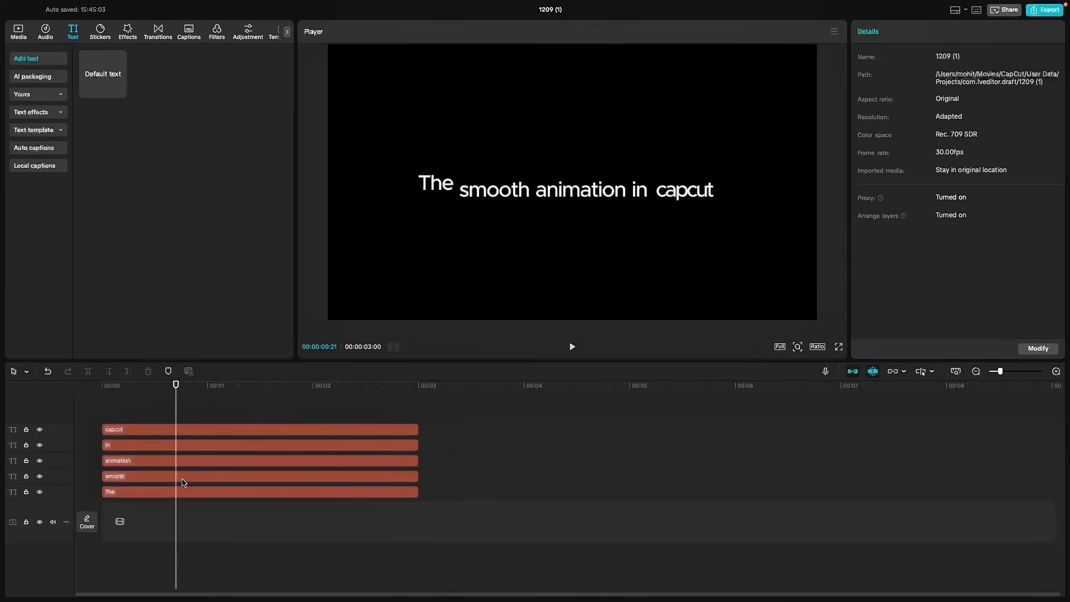
- Apply the Quad Out preset curve to the second keyframe of the "smooth" clip
{"action": "left_click", "coordinate": [190, 478]}
{"action": "right_click", "coordinate": [193, 476]}
{"action": "left_click", "coordinate": [229, 524]}
{"action": "left_click", "coordinate": [300, 495]}
{"action": "left_click", "coordinate": [241, 422]}
- Apply the Quad Out preset curve to the "animation", "in" and "capcut" clips' keyframes and preview the eased motion
{"action": "left_click", "coordinate": [175, 462]}
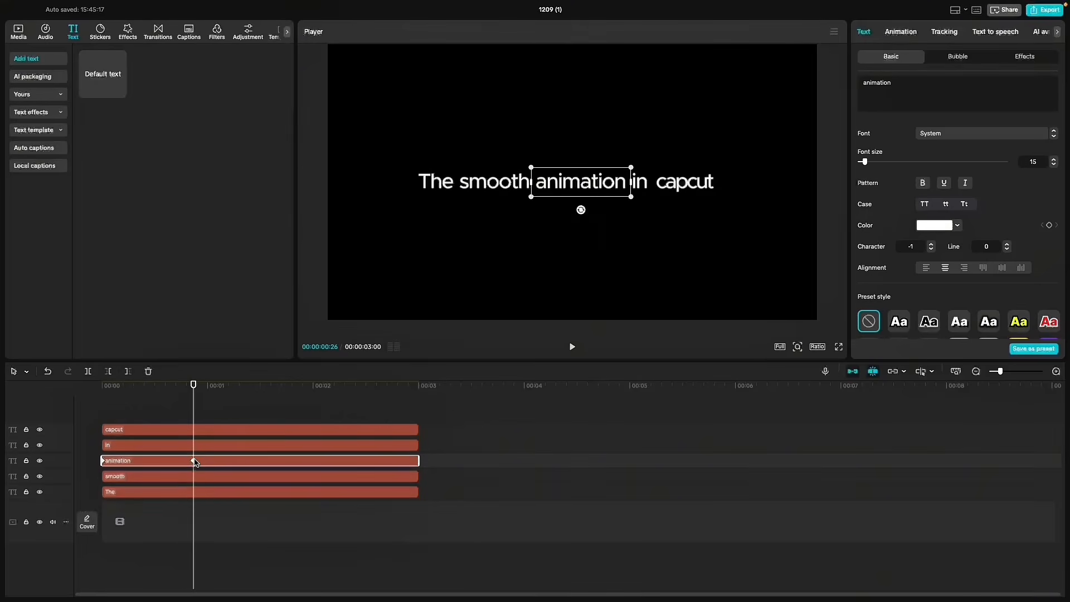
{"action": "right_click", "coordinate": [194, 461]}
{"action": "left_click", "coordinate": [237, 530]}
{"action": "left_click", "coordinate": [305, 506]}
{"action": "left_click", "coordinate": [540, 246]}
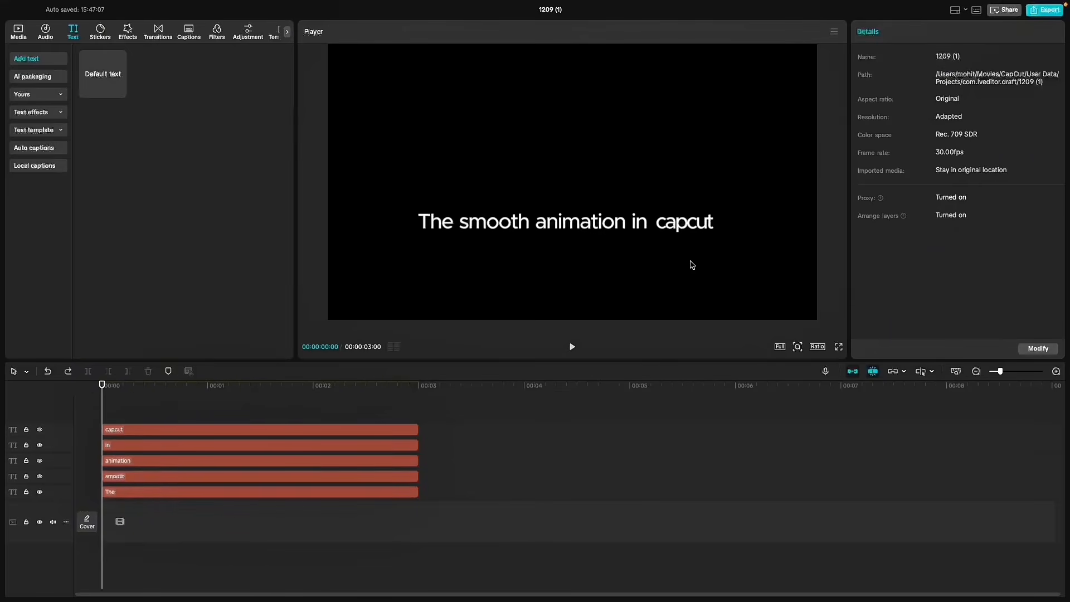
{"action": "key", "text": "space"}
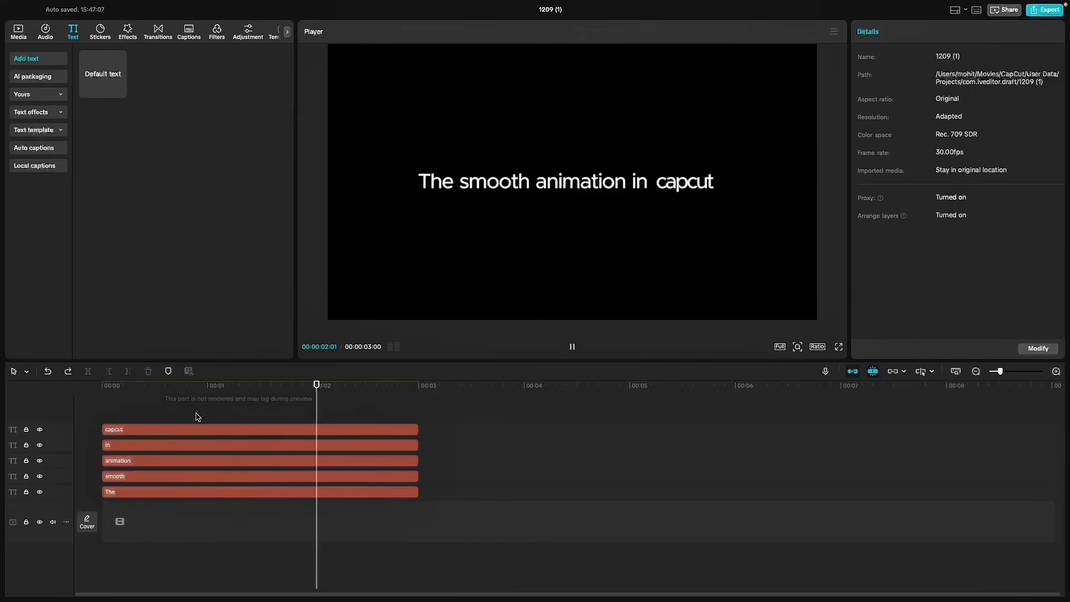
- Stagger the five text clips so each word starts a few frames after the one on the track below
{"action": "left_click", "coordinate": [120, 478]}
{"action": "left_click_drag", "start_coordinate": [123, 481], "coordinate": [134, 546]}
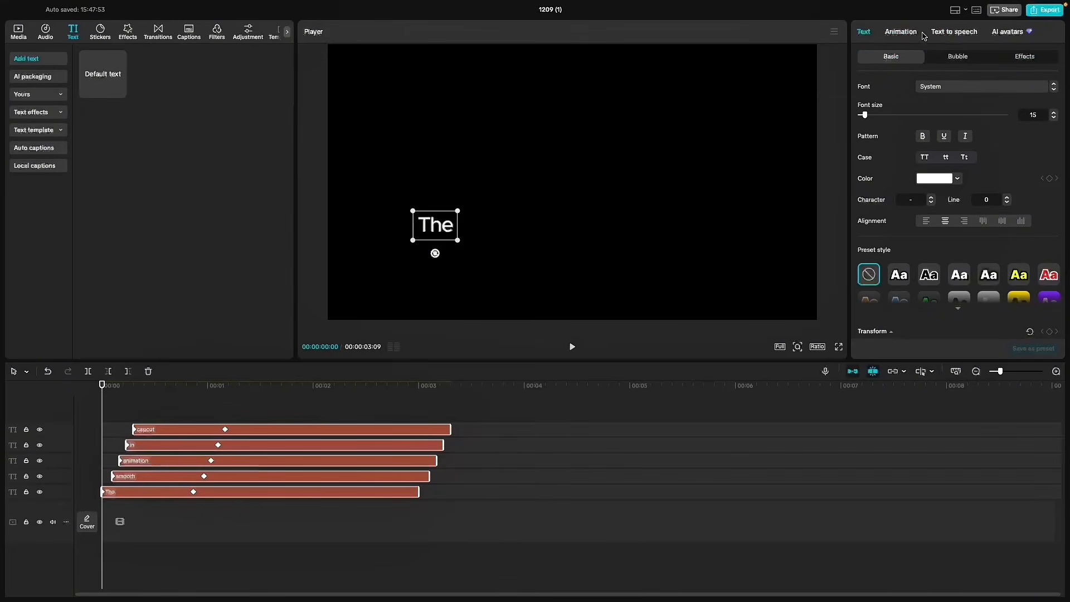
- Apply the 0.5 s Fade In entrance animation to all five text clips and preview the result
{"action": "left_click", "coordinate": [901, 32]}
{"action": "left_click", "coordinate": [882, 165]}
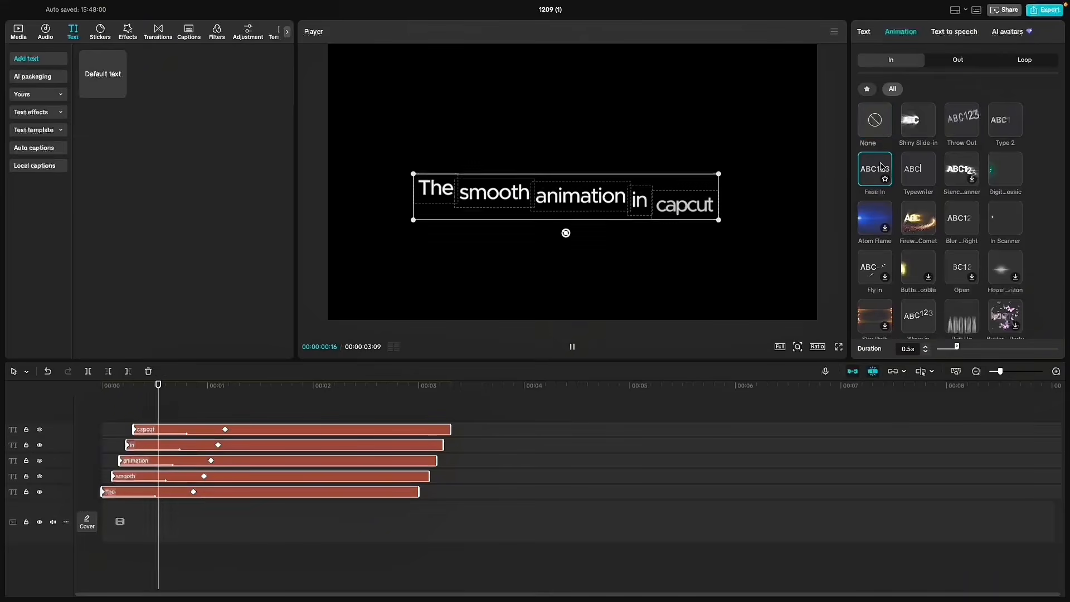
{"action": "left_click", "coordinate": [54, 399]}
{"action": "key", "text": "space"}
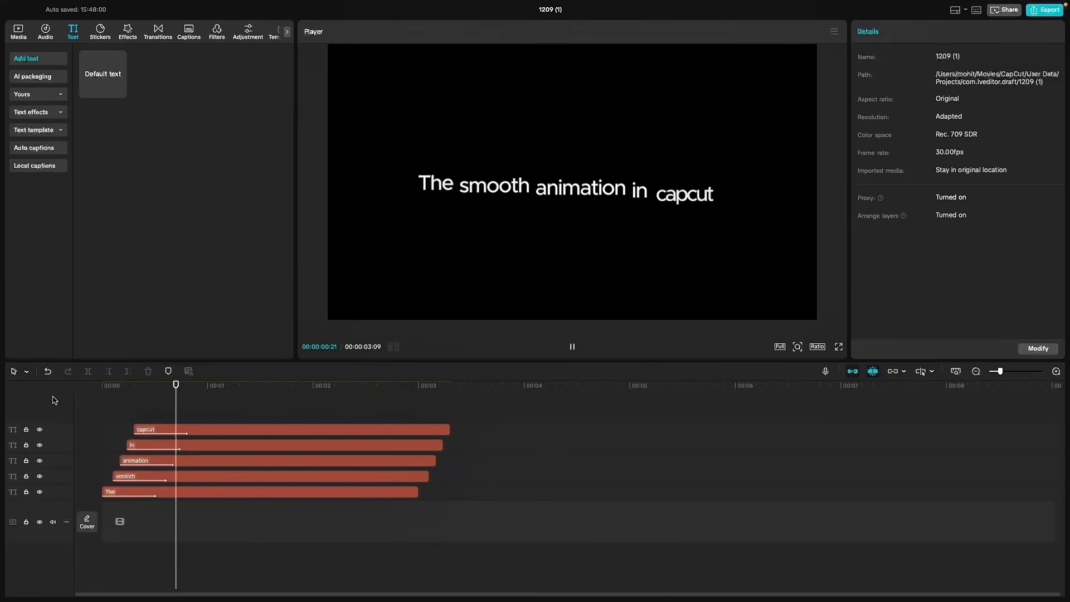
{"action": "left_click", "coordinate": [167, 477]}
{"action": "left_click", "coordinate": [167, 461]}
{"action": "left_click_drag", "start_coordinate": [166, 462], "coordinate": [166, 433]}
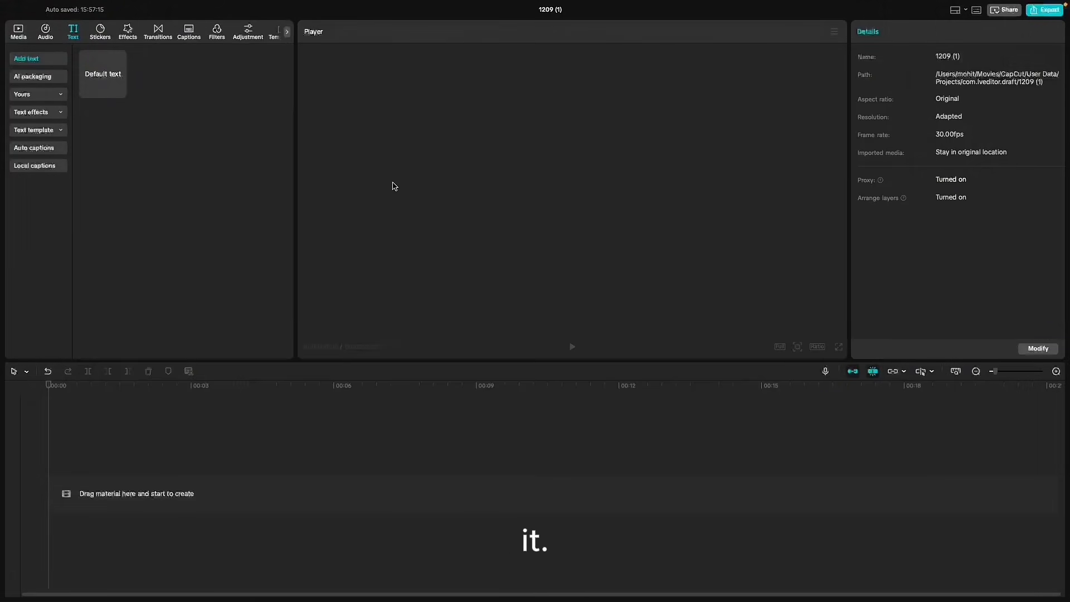
- Add a default text clip at the start of the timeline and change its text to "Subscribe"
{"action": "left_click_drag", "start_coordinate": [111, 84], "coordinate": [89, 494]}
{"action": "type", "text": "bul*shsit"}
{"action": "key", "text": "Left"}
{"action": "key", "text": "Left"}
{"action": "key", "text": "BackSpace"}
{"action": "key", "text": "ctrl+a"}
{"action": "type", "text": "Subs"}
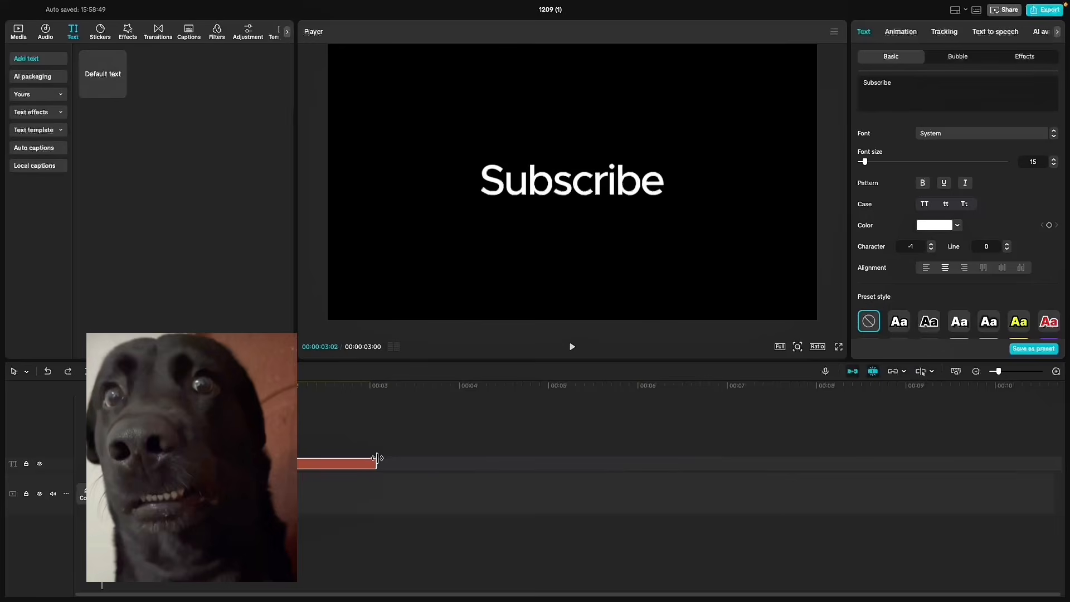
- Lengthen the "Subscribe" text clip to 9 seconds and split it at frame 24
{"action": "left_click_drag", "start_coordinate": [377, 458], "coordinate": [909, 458]}
{"action": "left_click", "coordinate": [177, 398]}
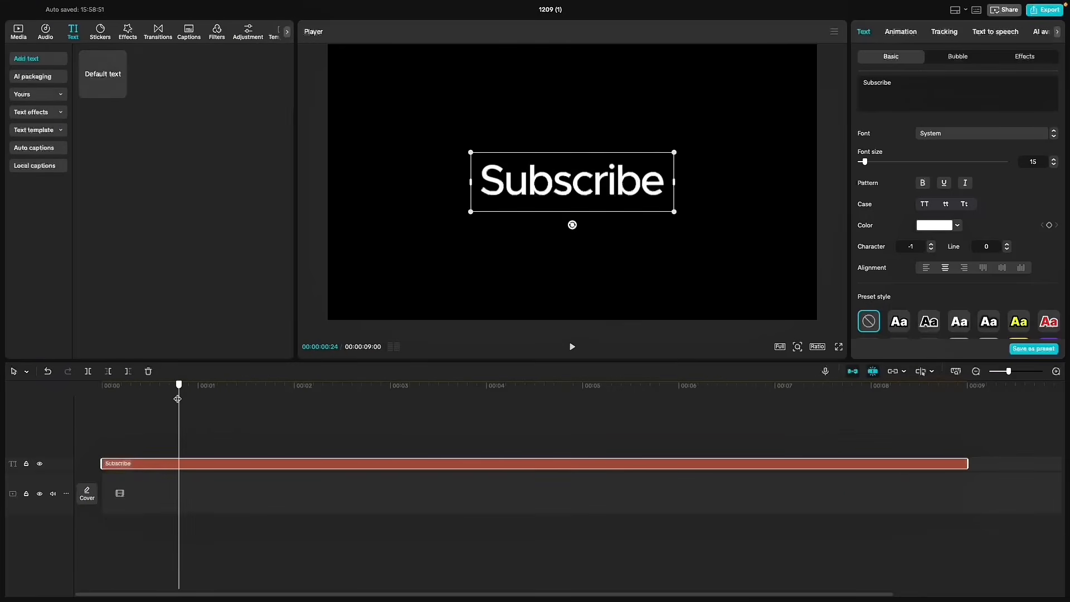
{"action": "left_click", "coordinate": [88, 371]}
- Cut the "Subscribe" clip into one-frame pieces after frame 24, leave a one-frame gap for a flicker, and preview it
{"action": "left_click_drag", "start_coordinate": [1008, 372], "coordinate": [1017, 372]}
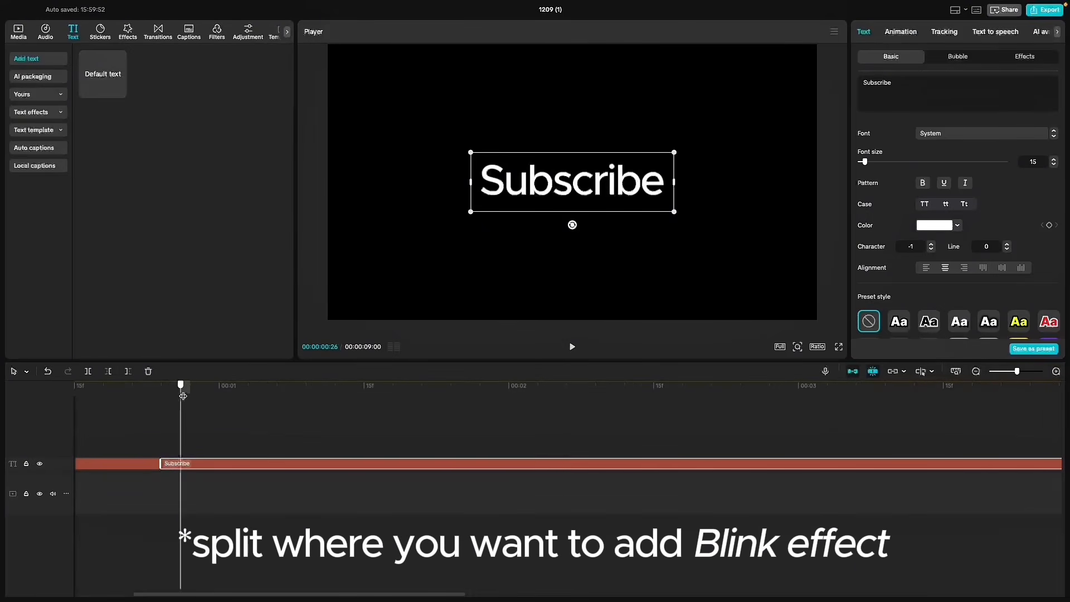
{"action": "left_click_drag", "start_coordinate": [183, 395], "coordinate": [161, 453]}
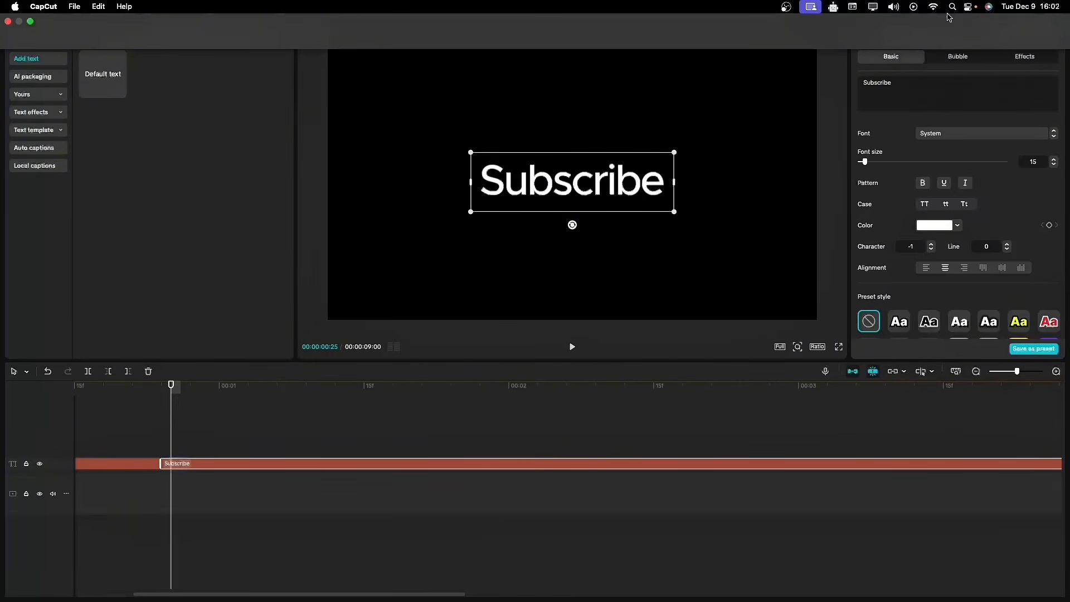
{"action": "left_click", "coordinate": [88, 372]}
{"action": "key", "text": "Right"}
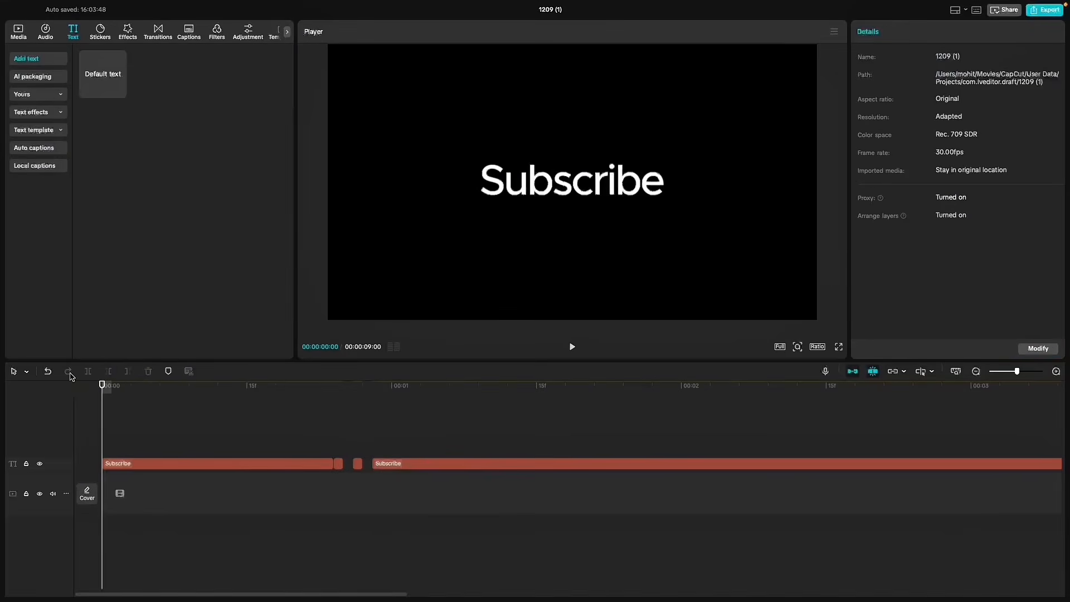
{"action": "key", "text": "space"}
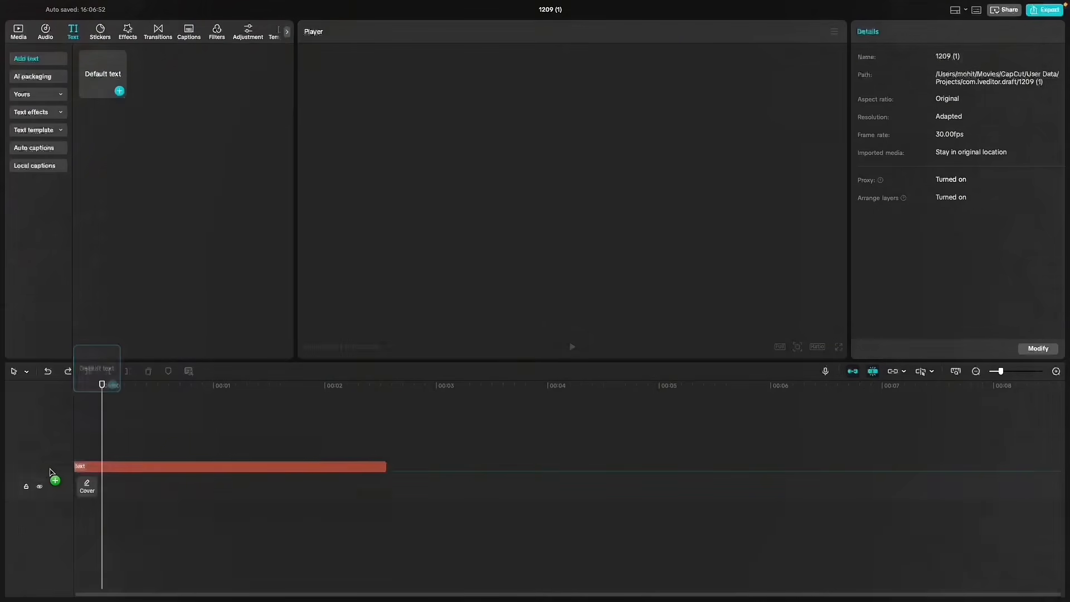
- Add a default text clip at the start of the empty timeline and replace its text with a first name
{"action": "left_click_drag", "start_coordinate": [50, 472], "coordinate": [55, 470]}
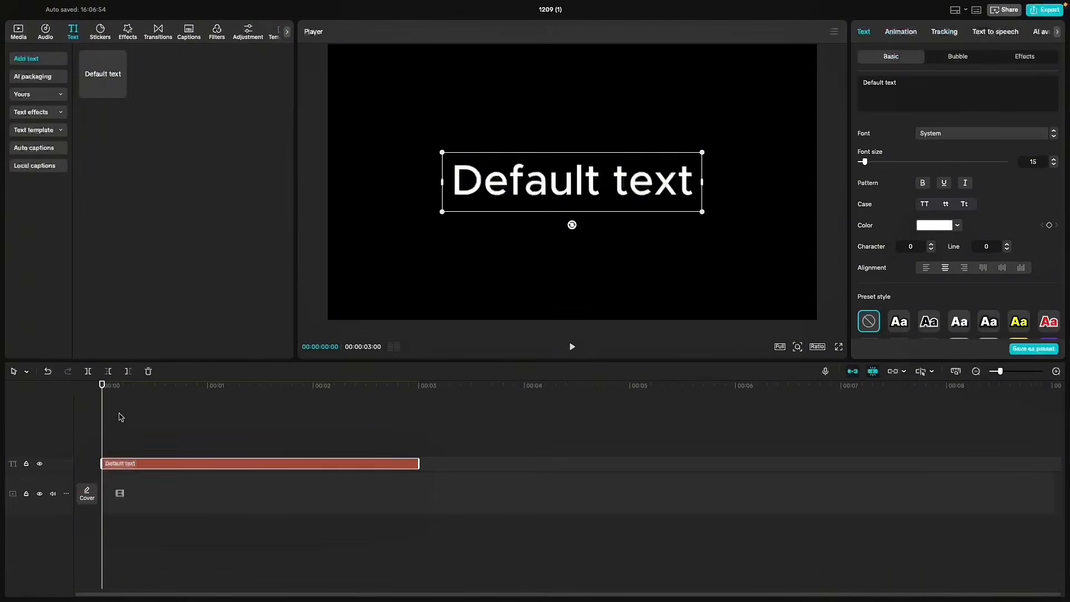
{"action": "left_click", "coordinate": [1025, 94]}
{"action": "left_click", "coordinate": [1024, 93]}
{"action": "key", "text": "super+a"}
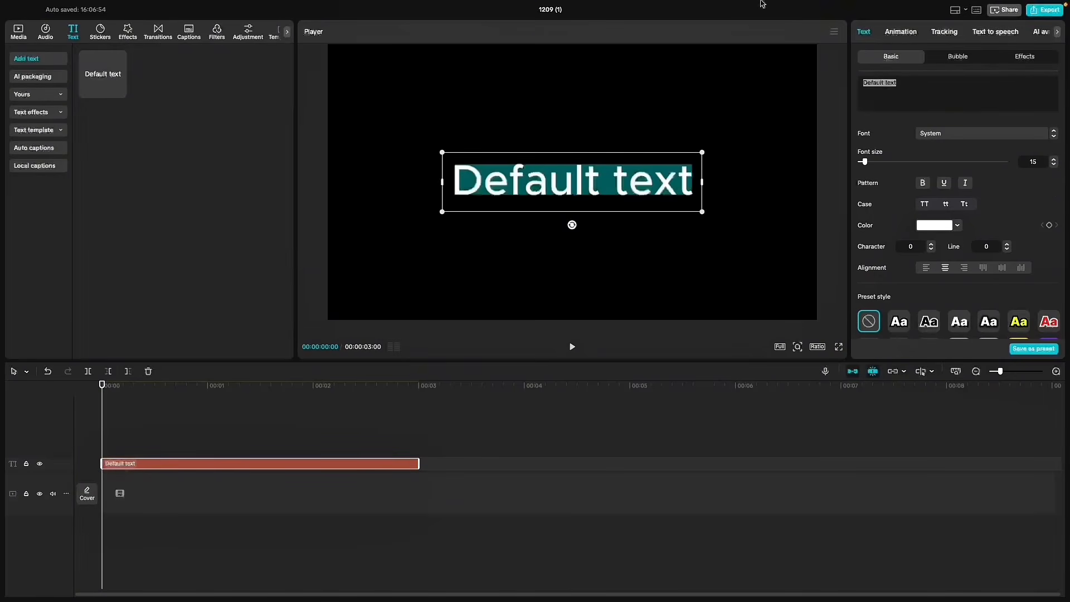
{"action": "type", "text": "anmol"}
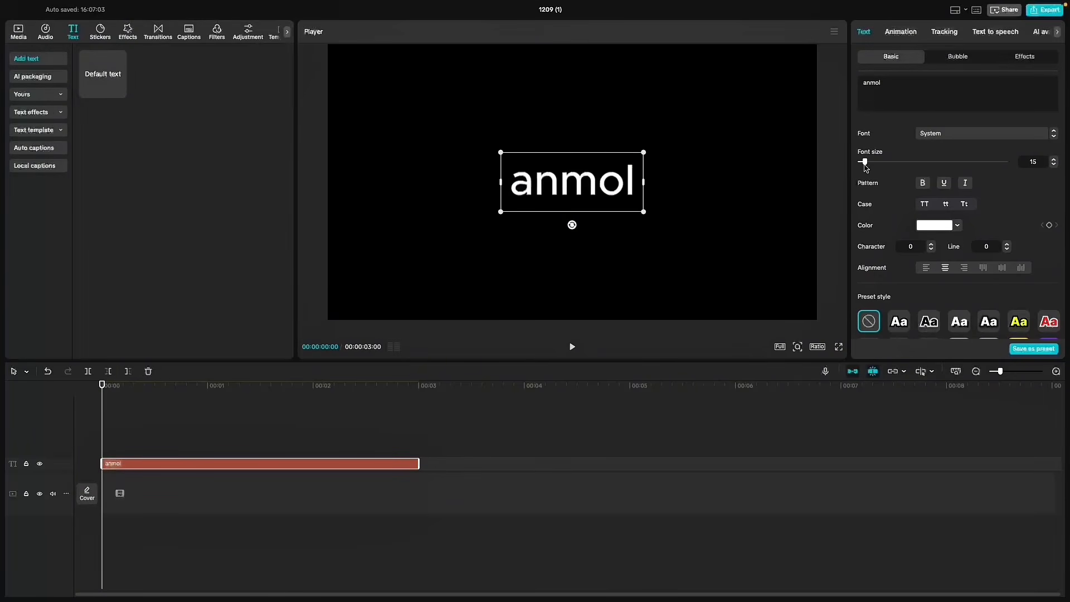
- Tighten the name text's character spacing, duplicate the clip onto the track above, and make the copy a compound clip
{"action": "left_click", "coordinate": [931, 249]}
{"action": "left_click", "coordinate": [943, 227]}
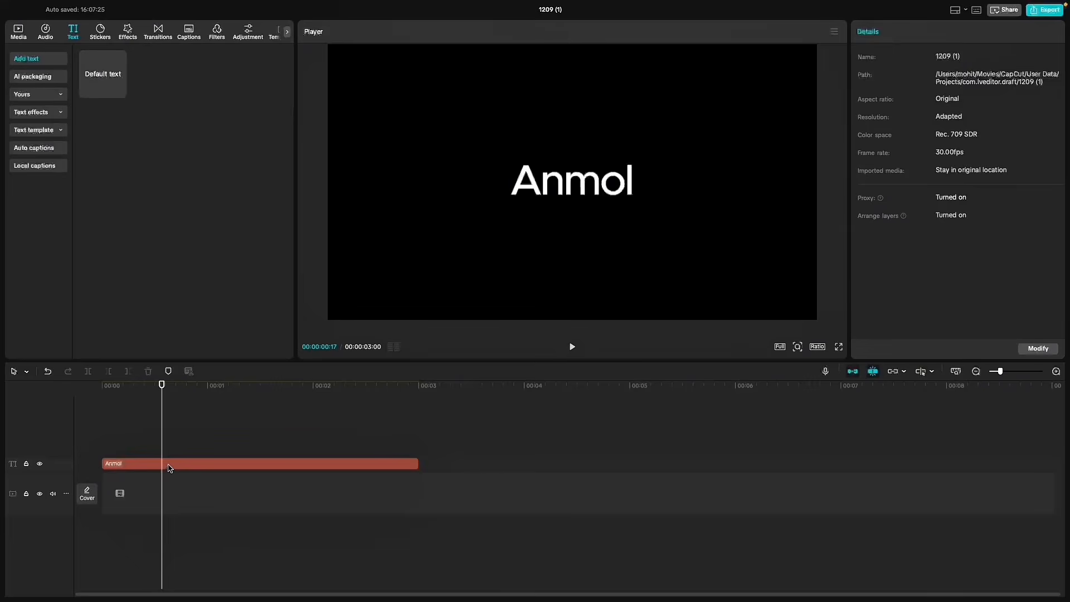
{"action": "left_click_drag", "start_coordinate": [168, 465], "coordinate": [169, 458]}
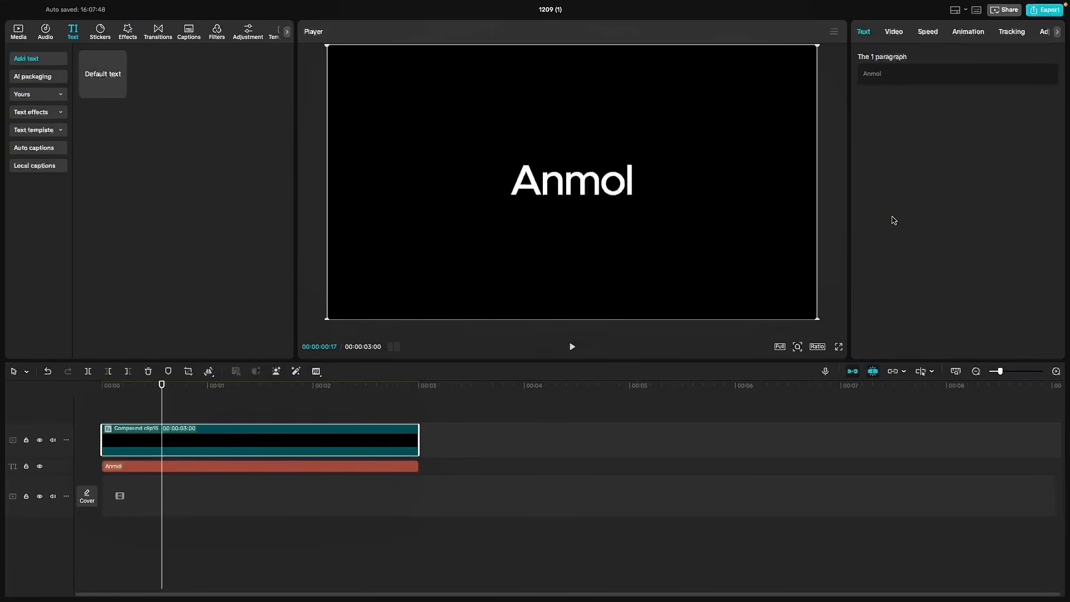
- Lower the opacity of the bottom text clip to dim it, and disable the compound clip to check the result
{"action": "left_click", "coordinate": [199, 471]}
{"action": "scroll", "coordinate": [922, 269], "scroll_direction": "down", "scroll_amount": 5}
{"action": "scroll", "coordinate": [922, 270], "scroll_direction": "down", "scroll_amount": 1}
{"action": "left_click_drag", "start_coordinate": [985, 213], "coordinate": [949, 212]}
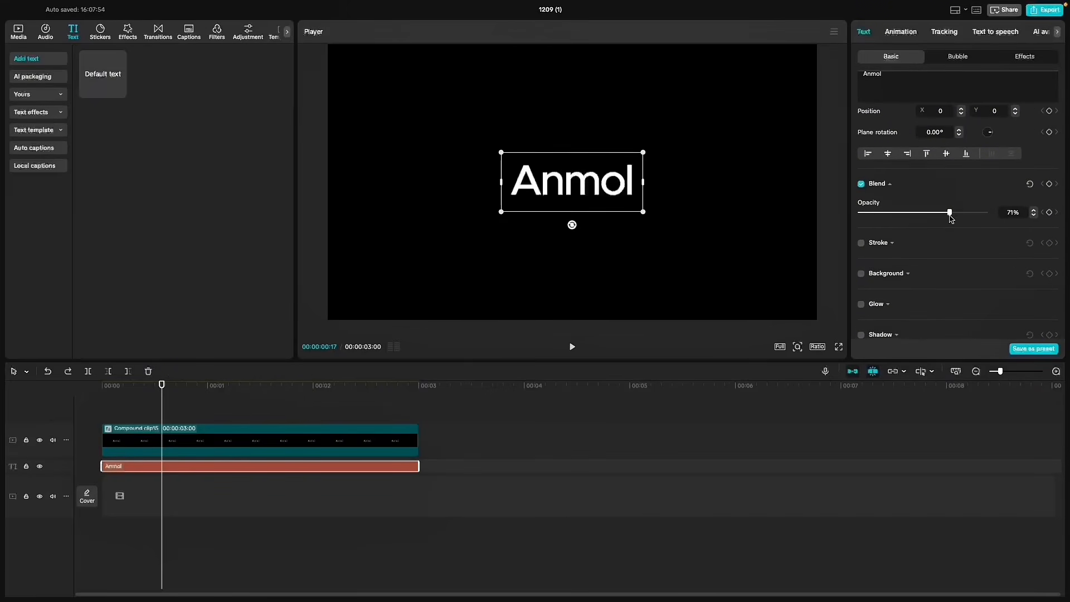
{"action": "left_click", "coordinate": [520, 261]}
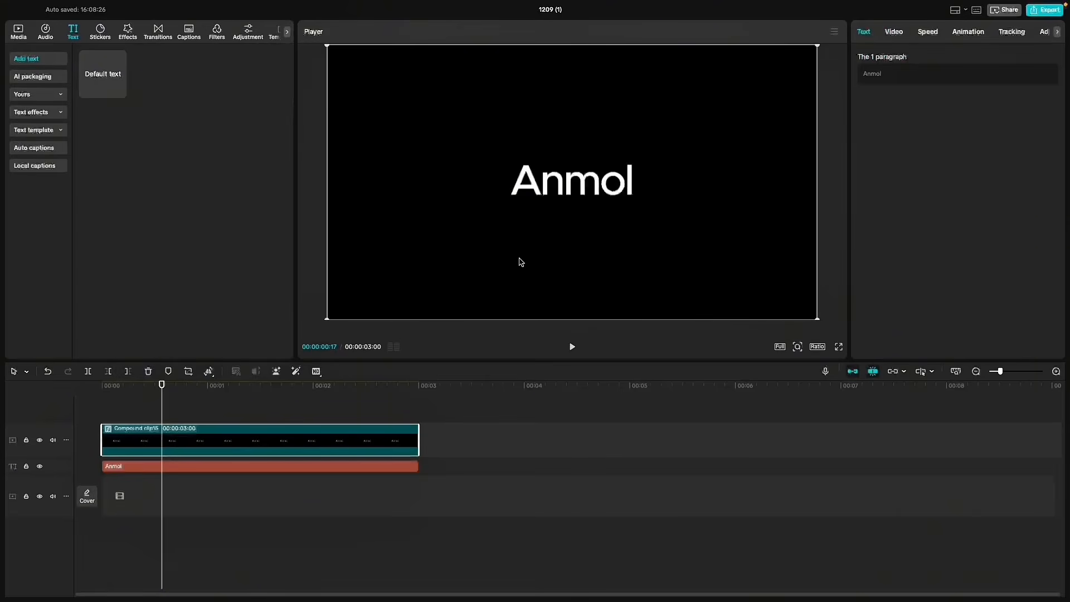
{"action": "key", "text": "v"}
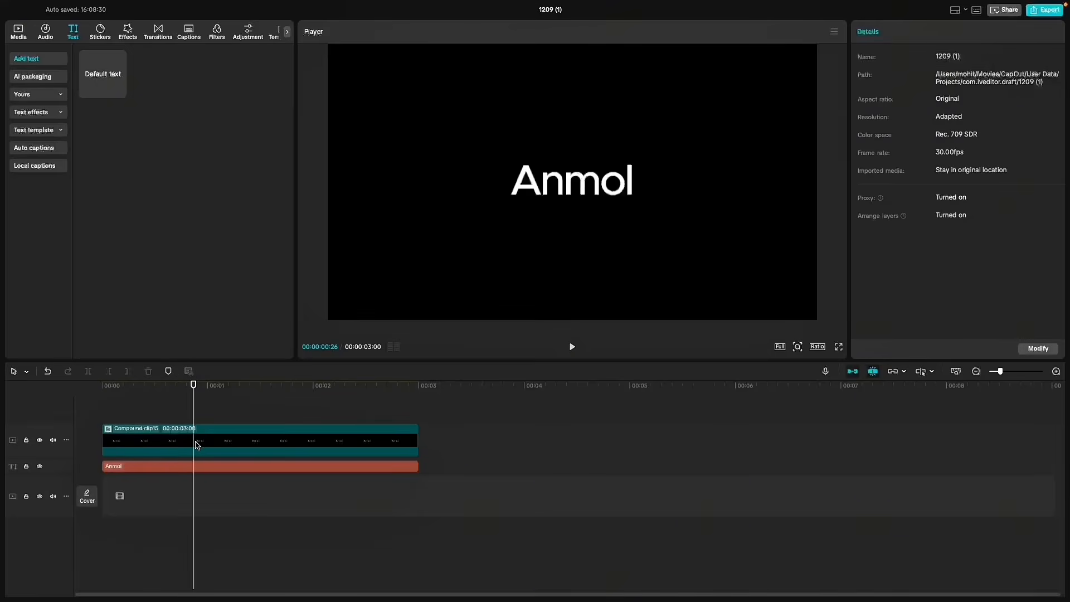
- Apply a Filmstrip mask to the compound clip above the dimmed text
{"action": "left_click", "coordinate": [196, 445]}
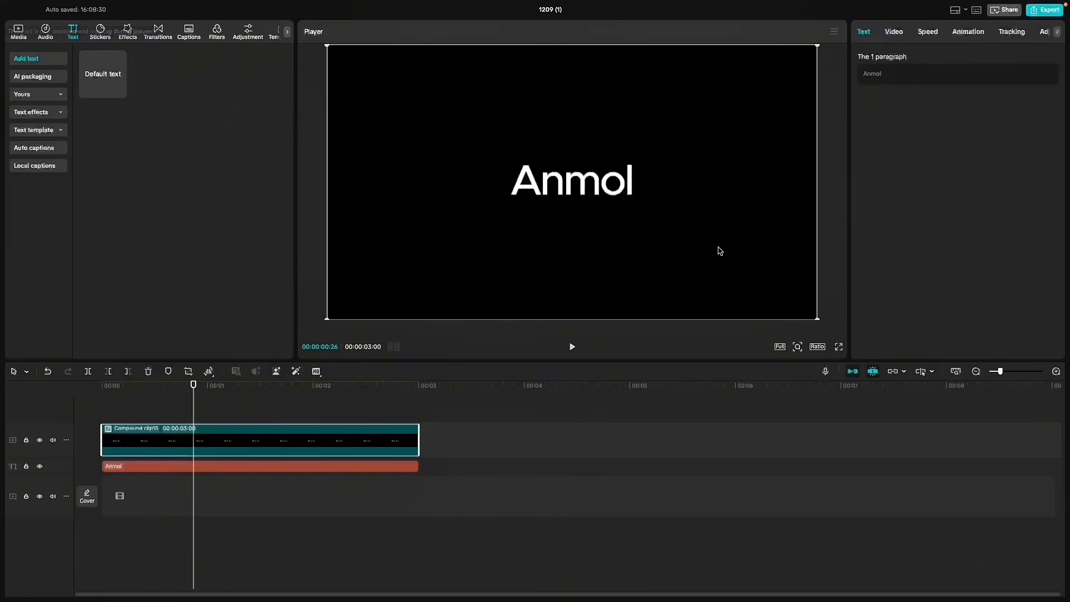
{"action": "left_click", "coordinate": [894, 32]}
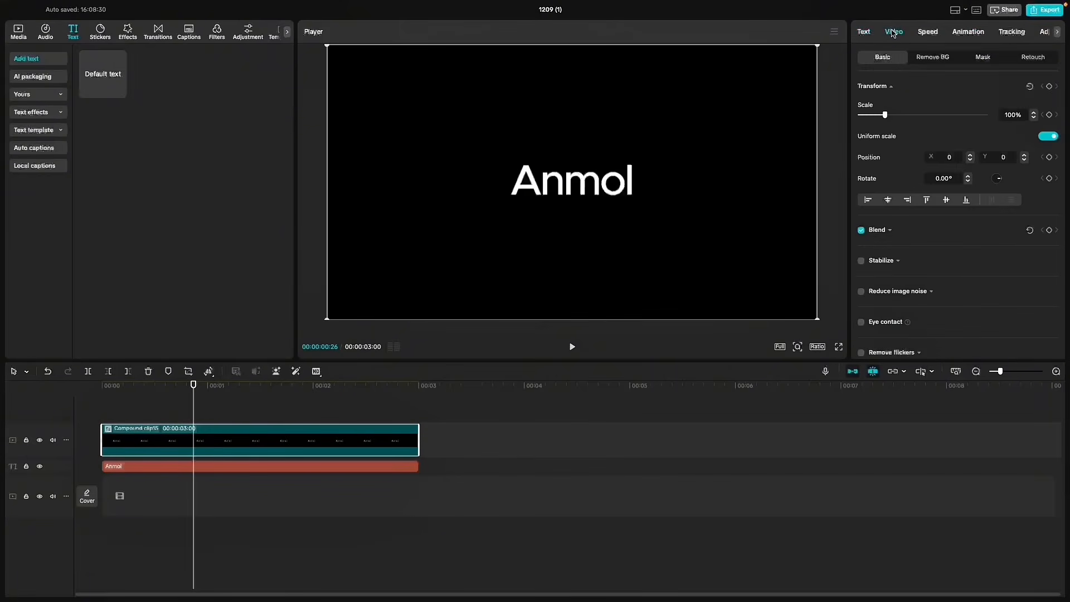
{"action": "left_click", "coordinate": [984, 57]}
{"action": "left_click", "coordinate": [876, 105]}
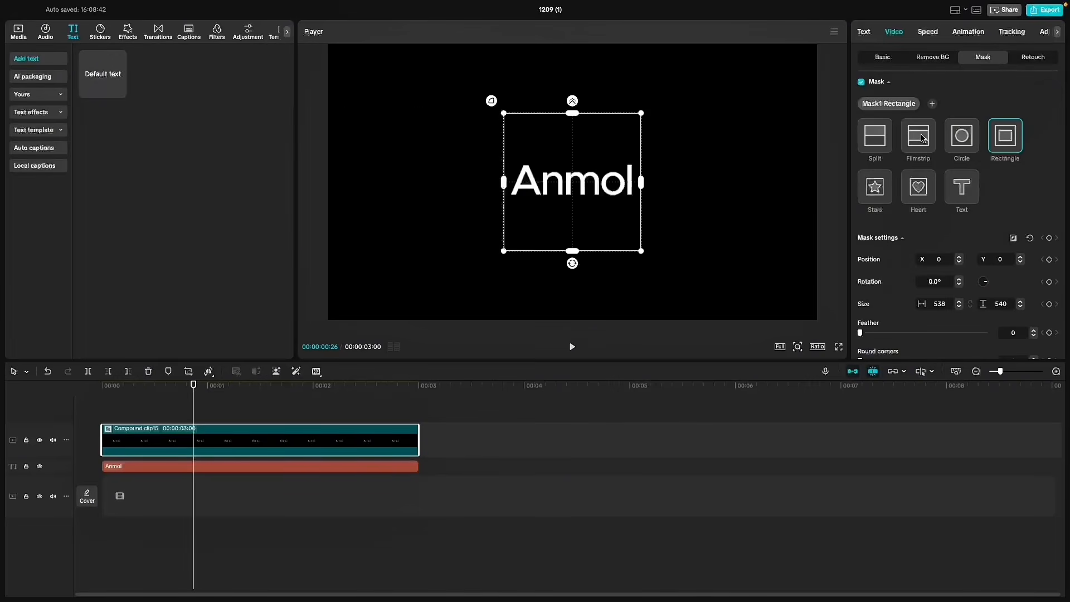
{"action": "left_click", "coordinate": [922, 138]}
- Narrow the Filmstrip mask to size 72 and rotate it to -53° over the name text
{"action": "left_click_drag", "start_coordinate": [575, 252], "coordinate": [598, 200]}
{"action": "left_click_drag", "start_coordinate": [570, 209], "coordinate": [531, 206]}
{"action": "left_click_drag", "start_coordinate": [520, 169], "coordinate": [526, 173]}
{"action": "left_click_drag", "start_coordinate": [518, 167], "coordinate": [535, 158]}
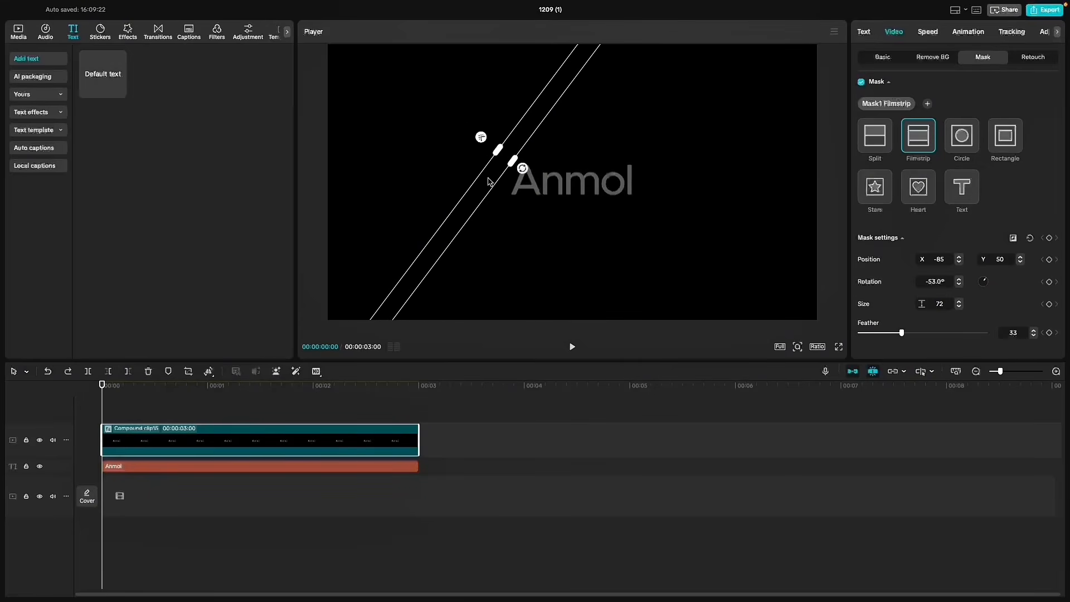
- Place the mask left of the name at about X -322, Y 129 with feather 33, and keyframe its settings at the start
{"action": "left_click_drag", "start_coordinate": [490, 179], "coordinate": [474, 175]}
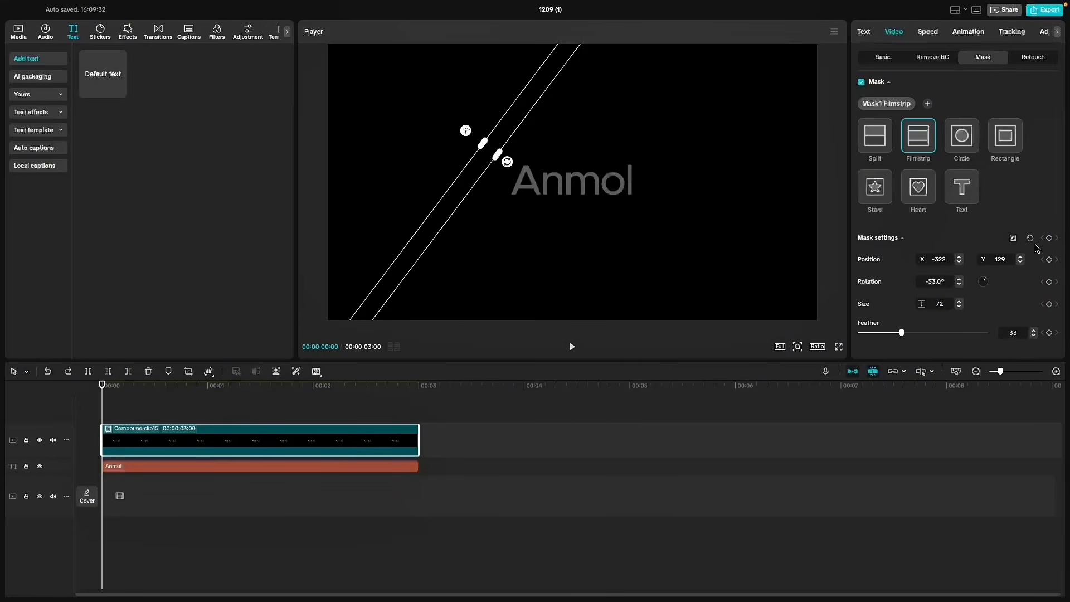
{"action": "left_click", "coordinate": [1053, 239]}
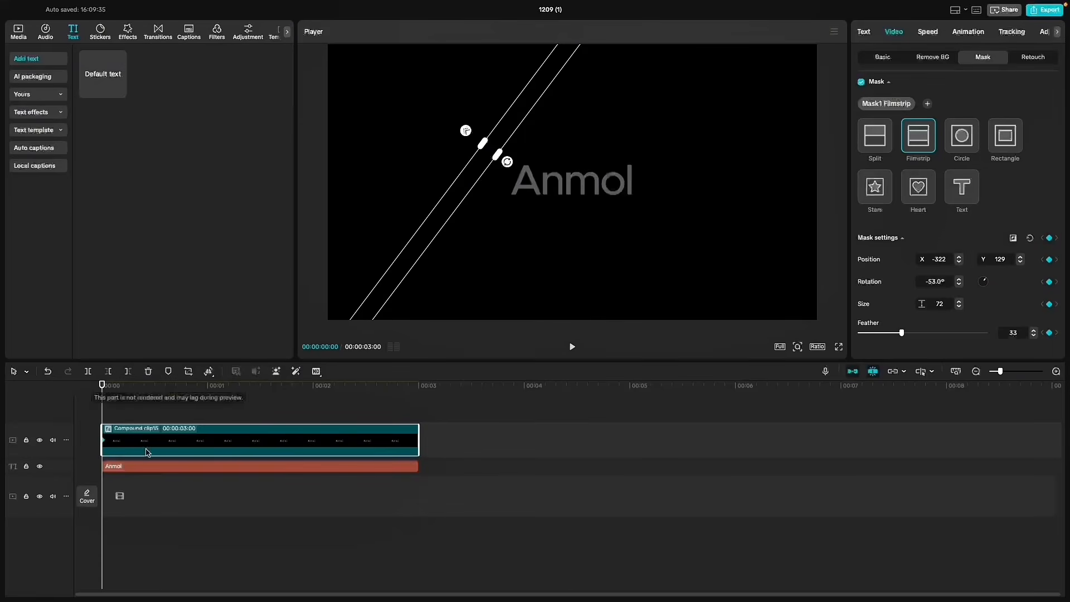
- Animate the mask across to the right side of the name with a second keyframe, placed at about 1 second
{"action": "left_click_drag", "start_coordinate": [161, 386], "coordinate": [184, 389]}
{"action": "left_click_drag", "start_coordinate": [465, 185], "coordinate": [595, 232]}
{"action": "left_click_drag", "start_coordinate": [595, 232], "coordinate": [635, 230]}
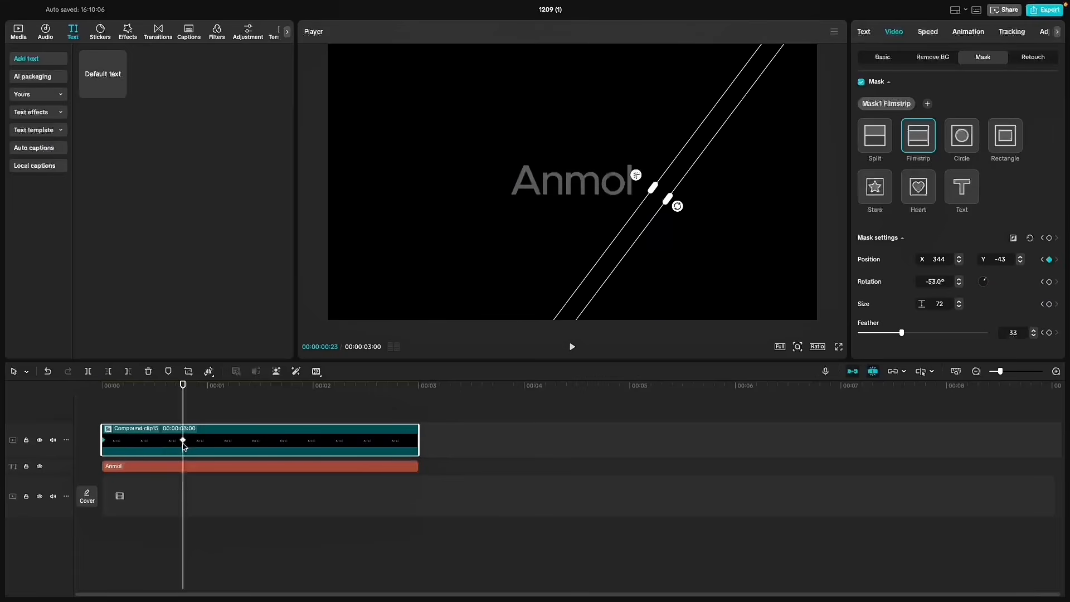
{"action": "left_click_drag", "start_coordinate": [184, 446], "coordinate": [205, 447]}
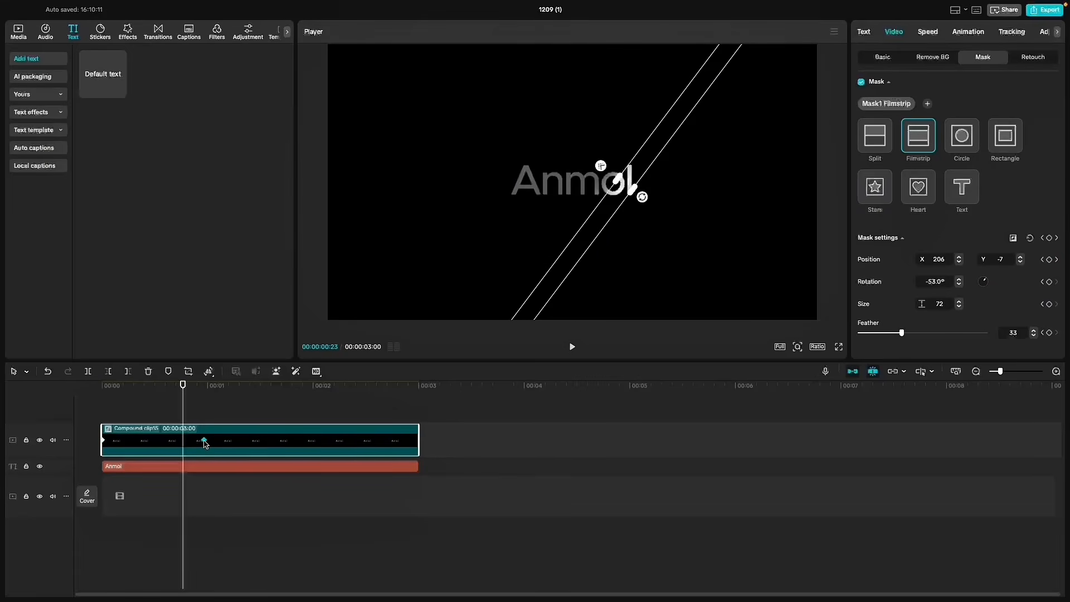
- Apply the Quad Out preset curve to the mask's second keyframe and preview the shine
{"action": "right_click", "coordinate": [204, 443]}
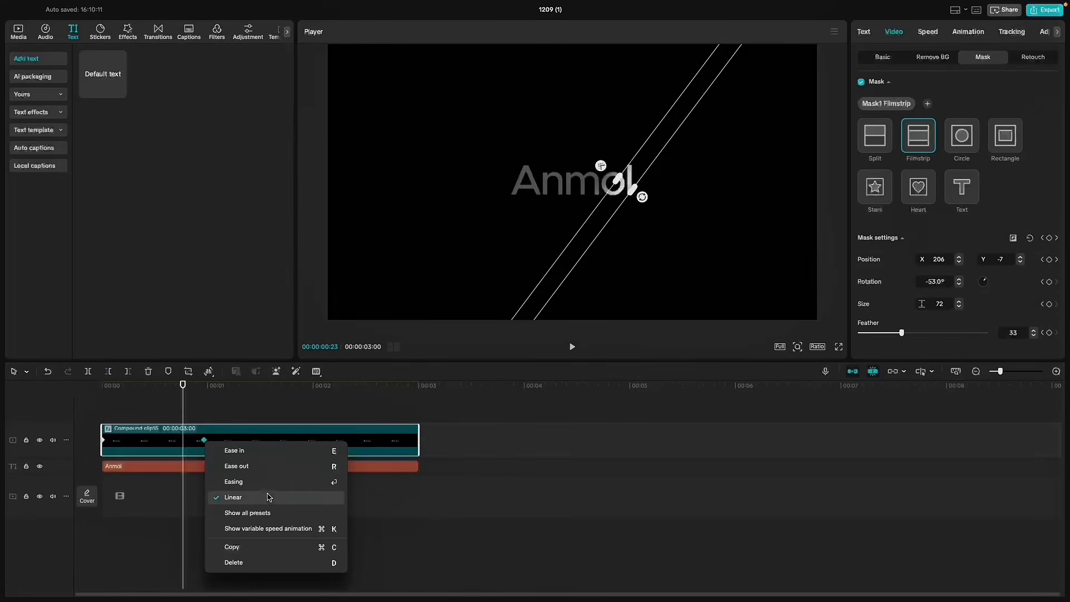
{"action": "left_click", "coordinate": [234, 517]}
{"action": "left_click", "coordinate": [304, 513]}
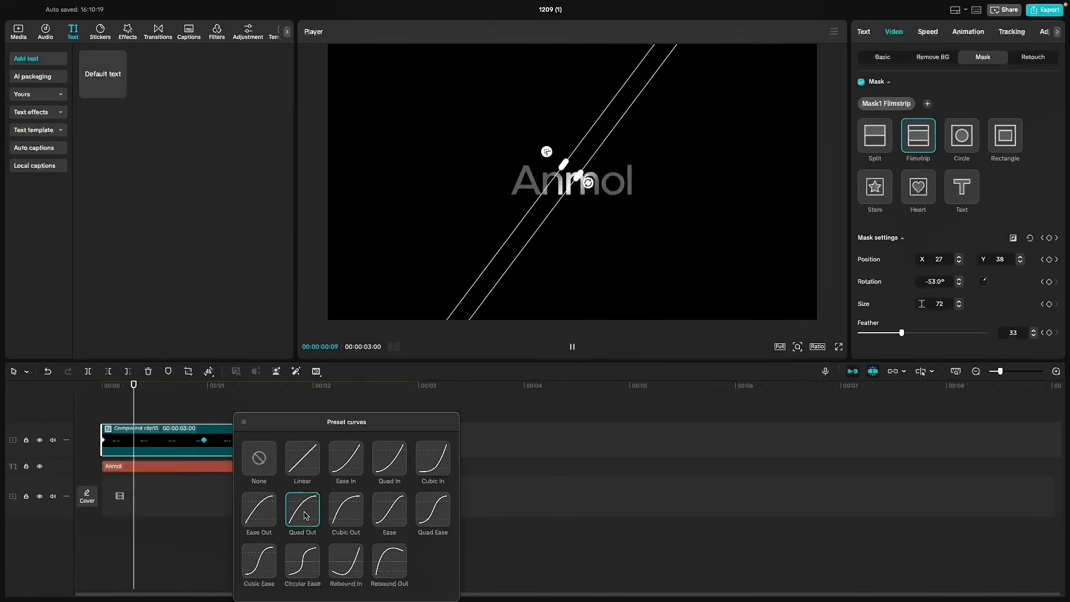
{"action": "key", "text": "space"}
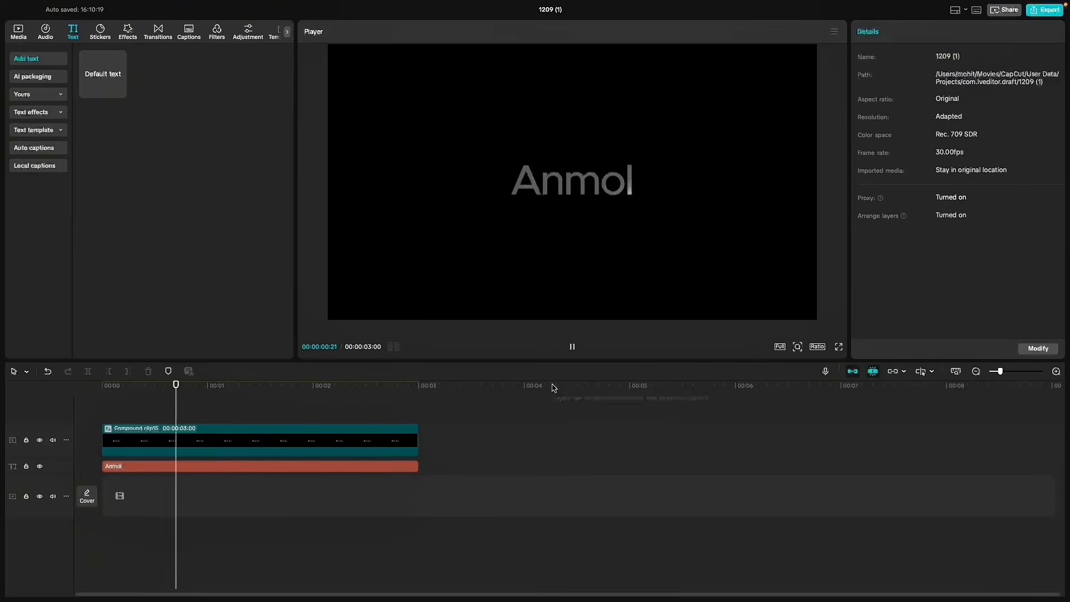
- Slow the shine by moving the mask's second keyframe further along the compound clip, and play the result full screen
{"action": "left_click", "coordinate": [219, 441]}
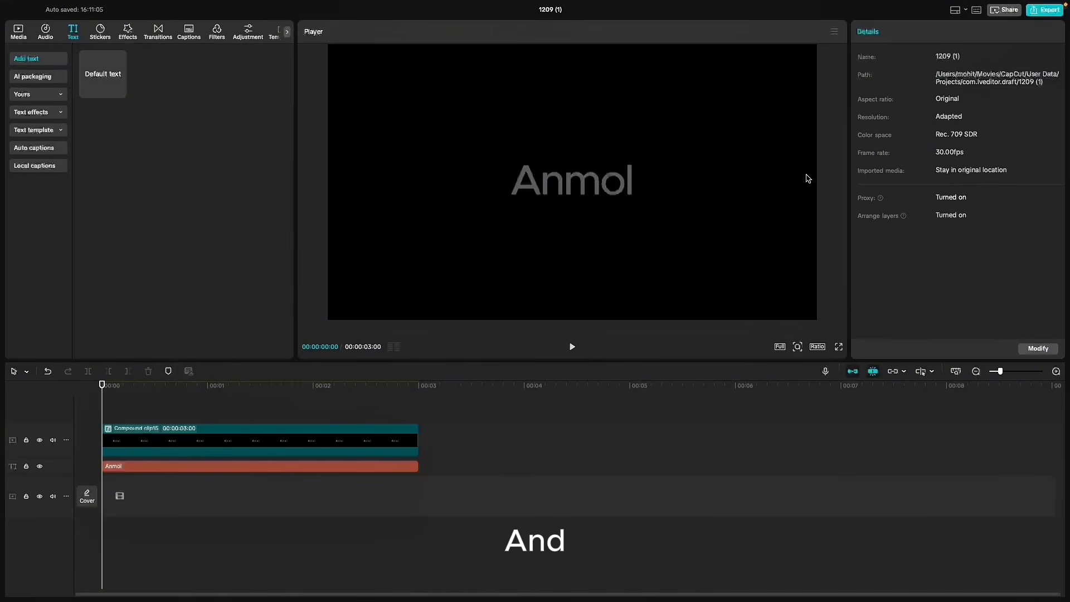
{"action": "key", "text": "space"}
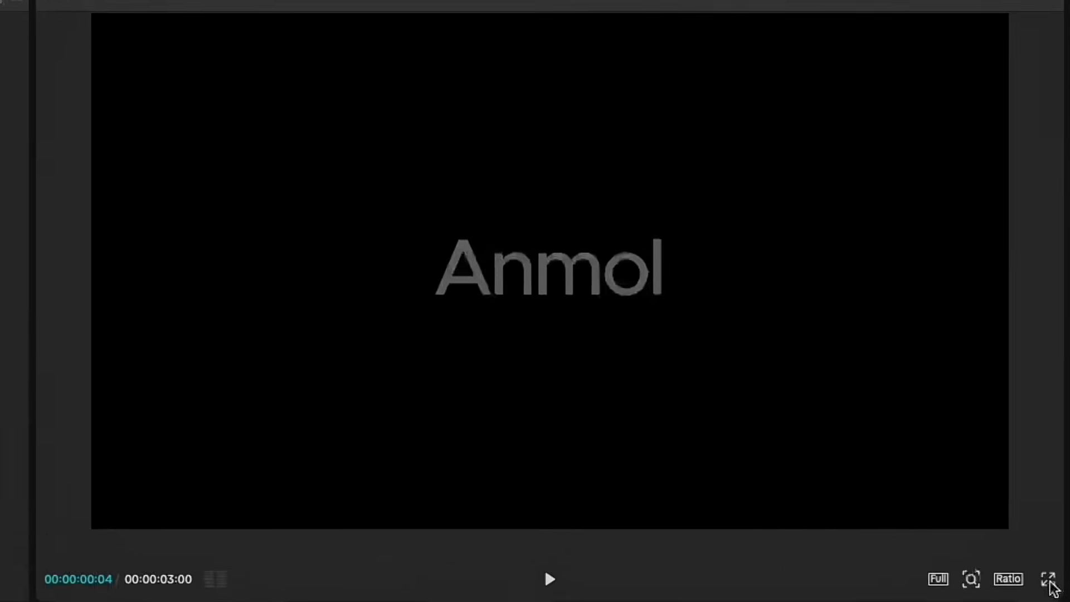
{"action": "left_click", "coordinate": [840, 348]}
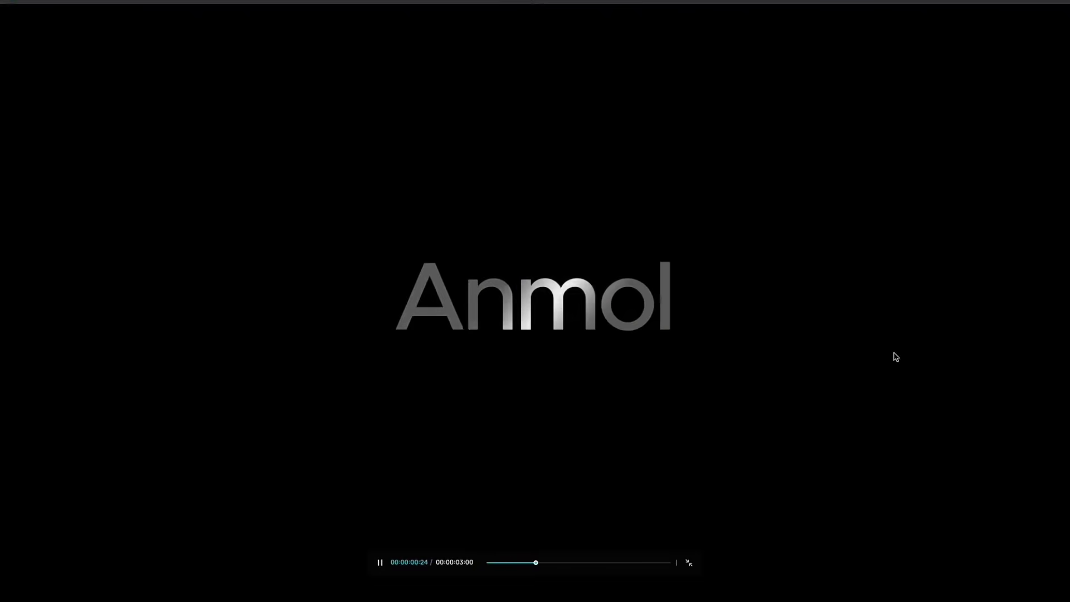